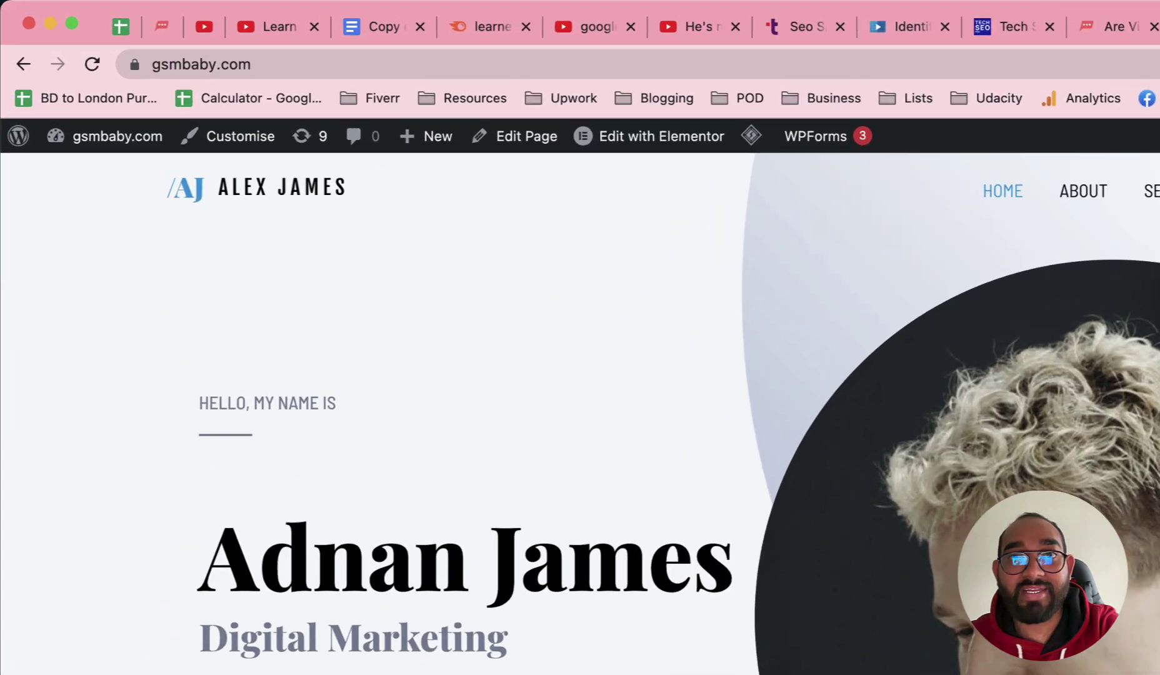
Switch to the rafy.gsmbaby.com site tab and select 'rafy' in its web address.
{"action": "left_click", "coordinate": [941, 24]}
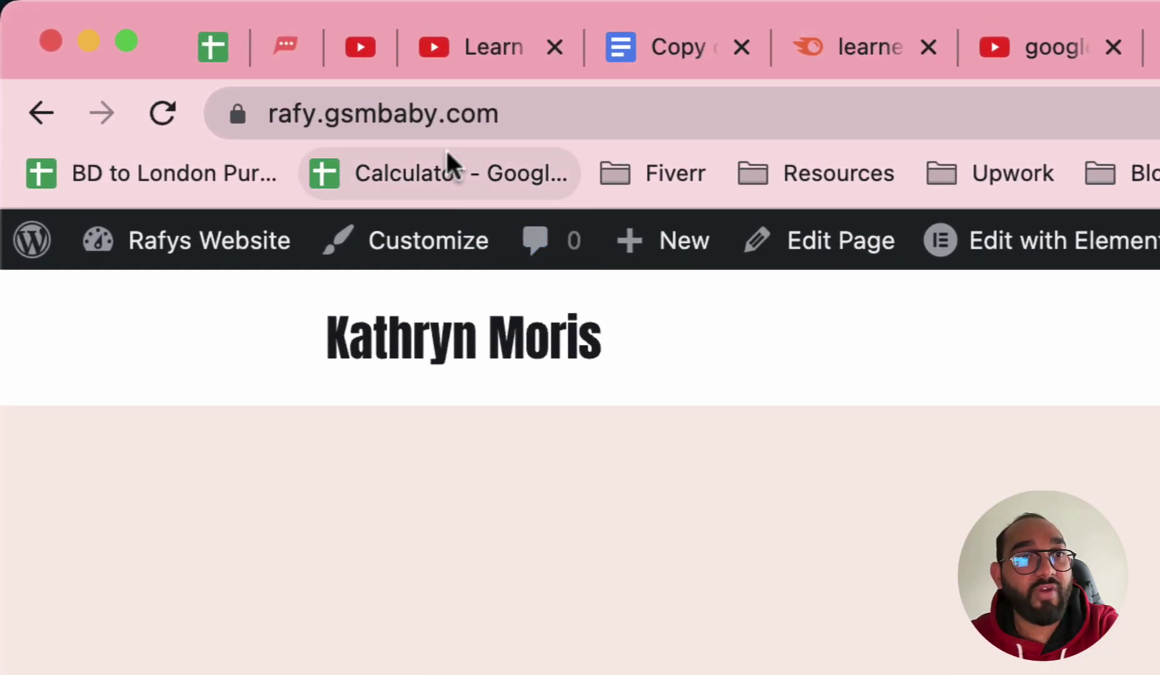
{"action": "mouse_move", "coordinate": [453, 118]}
{"action": "left_mouse_down"}
{"action": "mouse_move", "coordinate": [277, 118]}
{"action": "mouse_move", "coordinate": [433, 116]}
{"action": "left_mouse_up"}
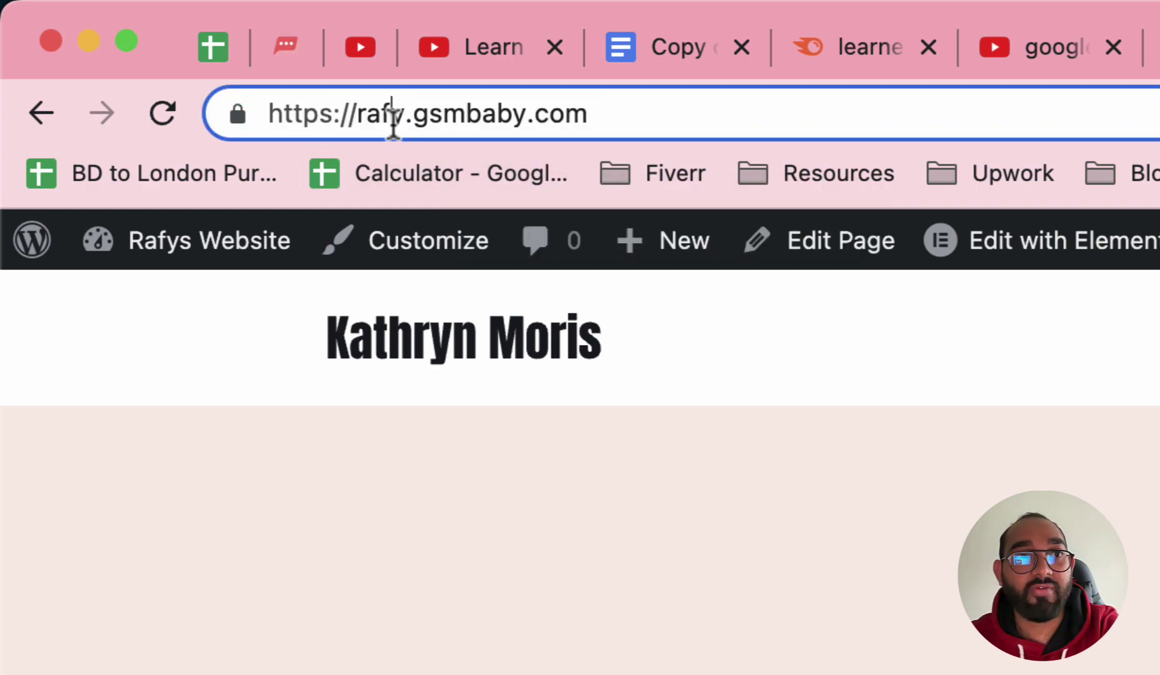
{"action": "double_click", "coordinate": [393, 122]}
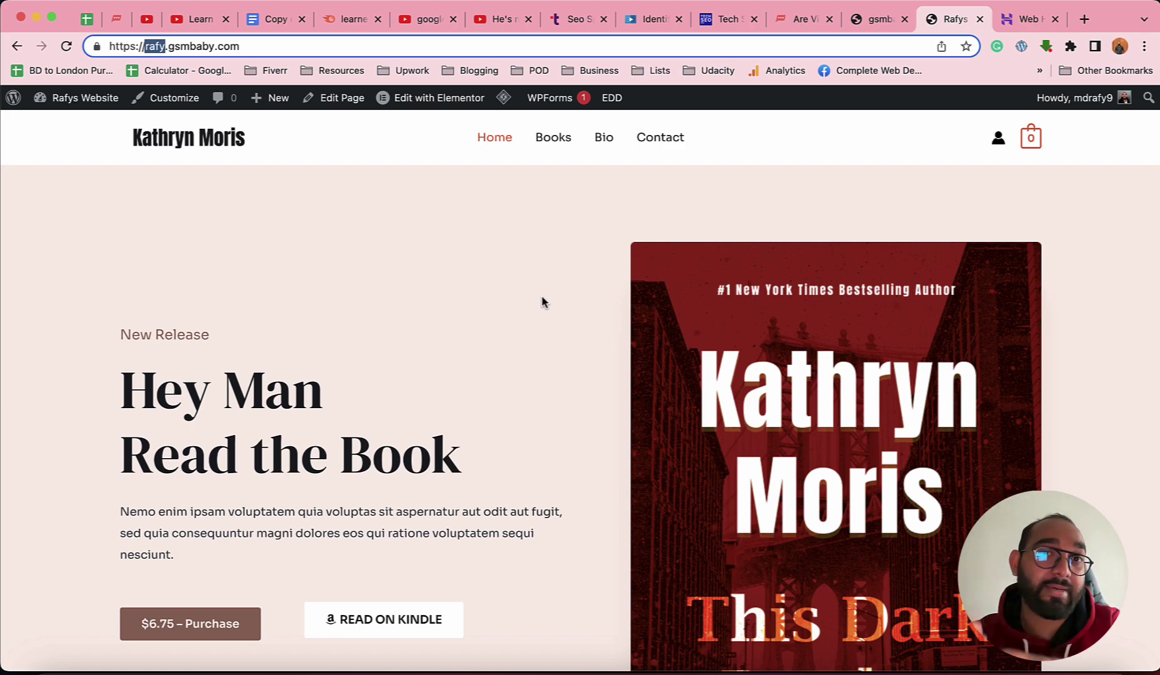
Browse Hostinger's Web Hosting plans, highlighting the Business plan's 100 Subdomains feature.
{"action": "left_click", "coordinate": [1016, 19]}
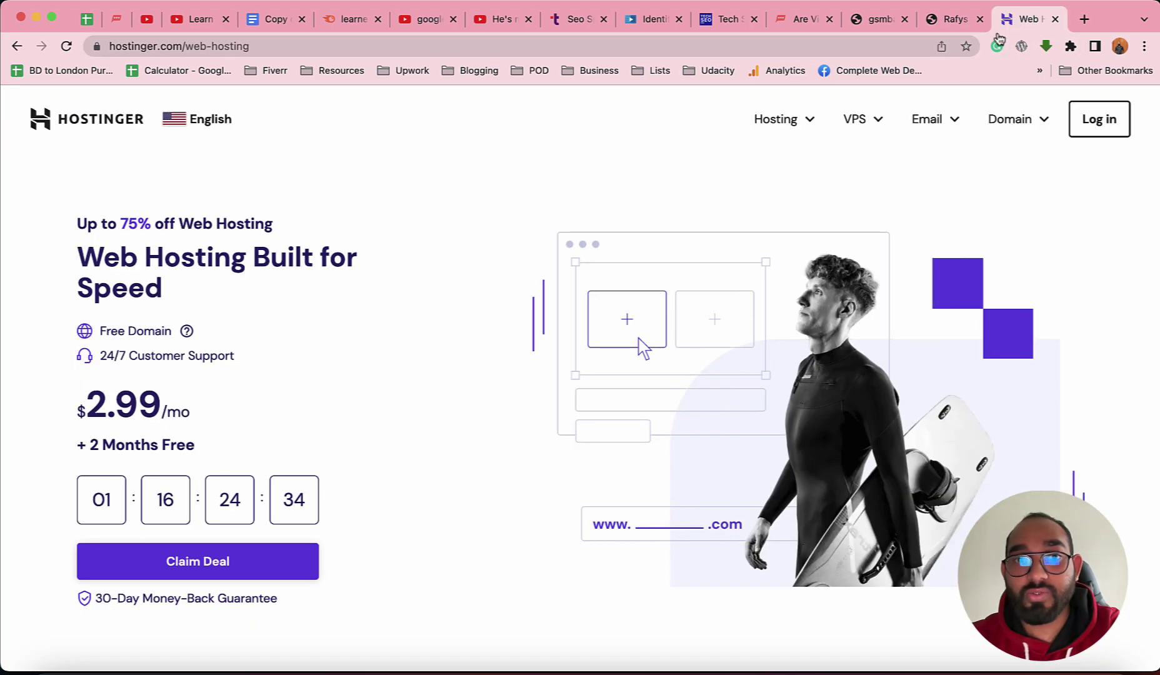
{"action": "scroll", "coordinate": [747, 434], "scroll_direction": "down", "scroll_amount": 15}
{"action": "scroll", "coordinate": [747, 434], "scroll_direction": "up", "scroll_amount": 8}
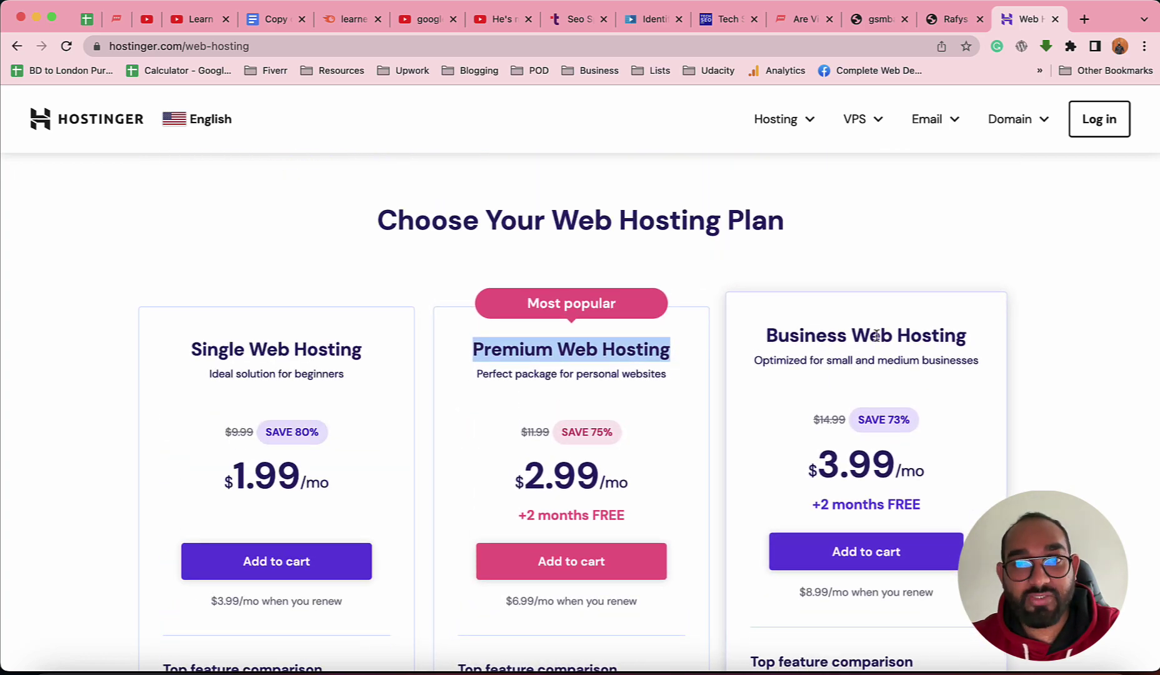
{"action": "scroll", "coordinate": [864, 438], "scroll_direction": "down", "scroll_amount": 3}
{"action": "scroll", "coordinate": [864, 451], "scroll_direction": "down", "scroll_amount": 15}
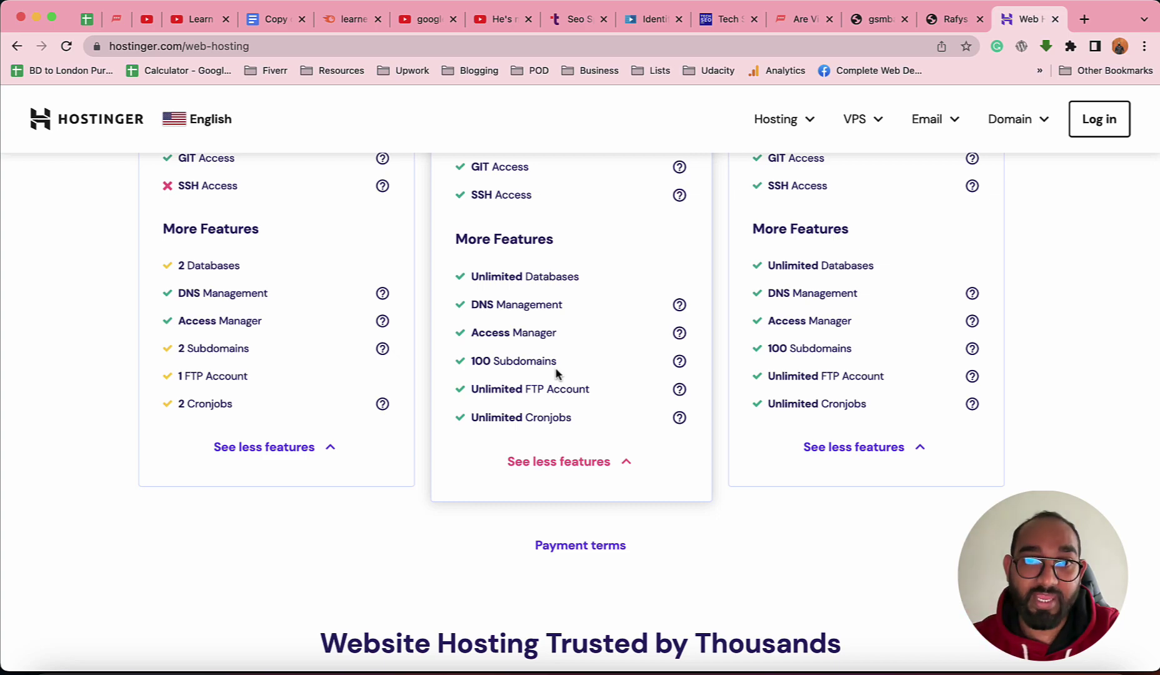
{"action": "left_click_drag", "start_coordinate": [767, 360], "coordinate": [838, 357]}
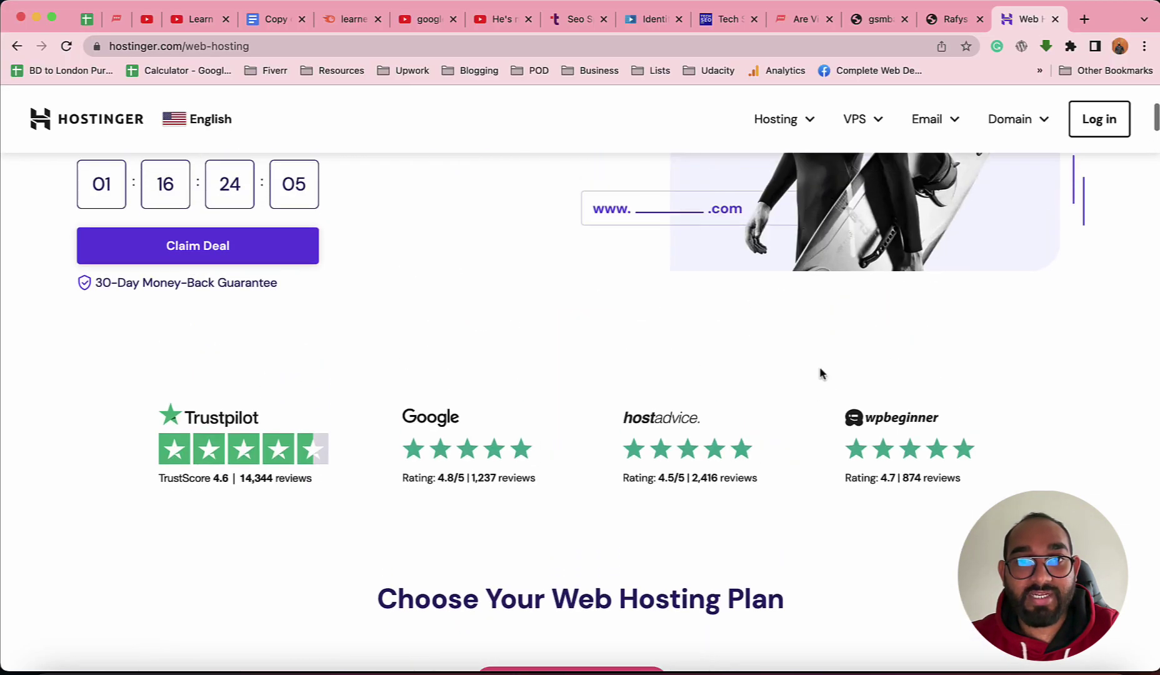
{"action": "scroll", "coordinate": [819, 366], "scroll_direction": "down", "scroll_amount": 8}
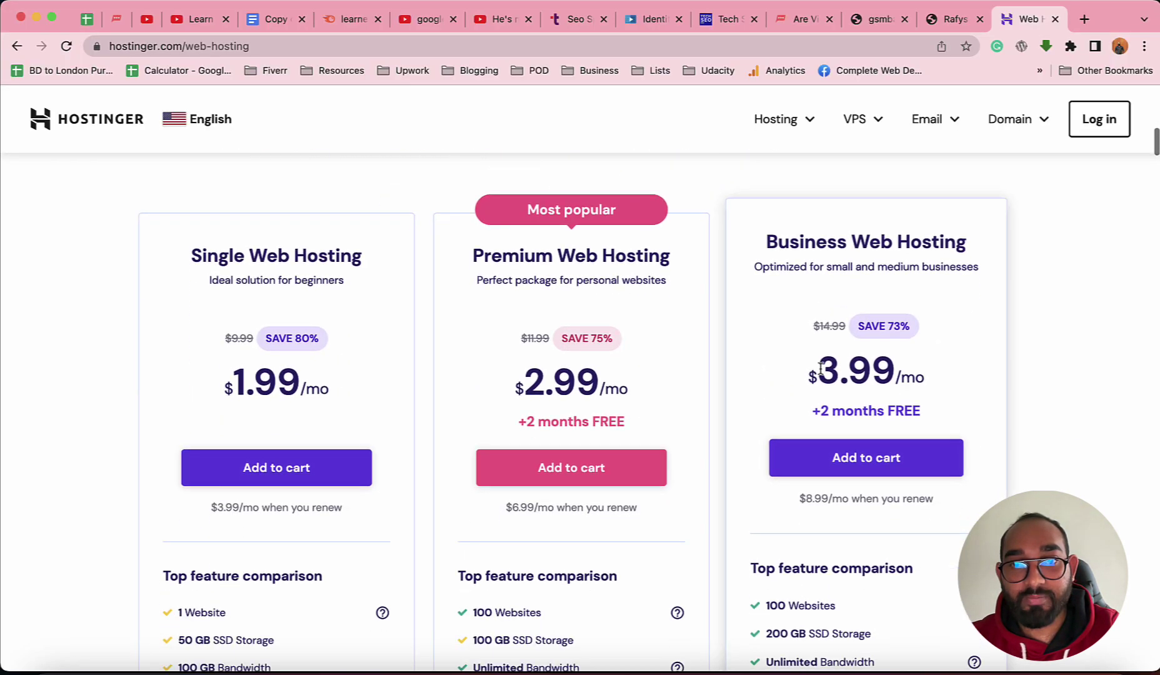
Add Business Web Hosting to the cart and review the 48-month checkout.
{"action": "left_click", "coordinate": [868, 458]}
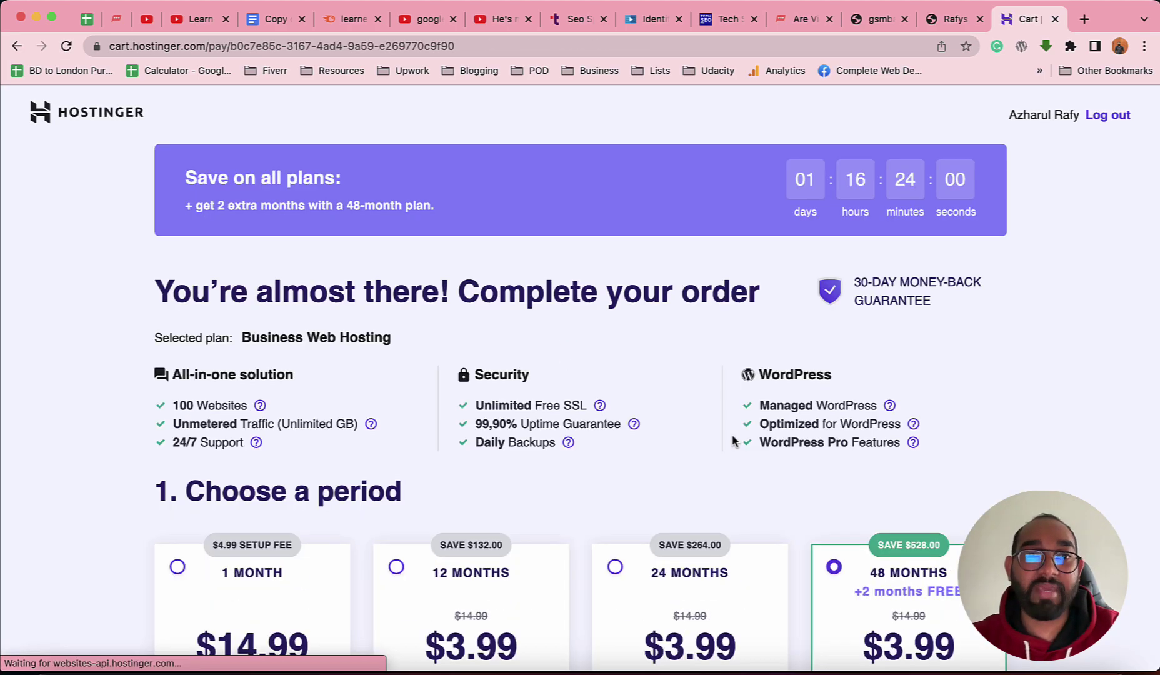
{"action": "scroll", "coordinate": [732, 442], "scroll_direction": "down", "scroll_amount": 5}
{"action": "scroll", "coordinate": [732, 441], "scroll_direction": "down", "scroll_amount": 2}
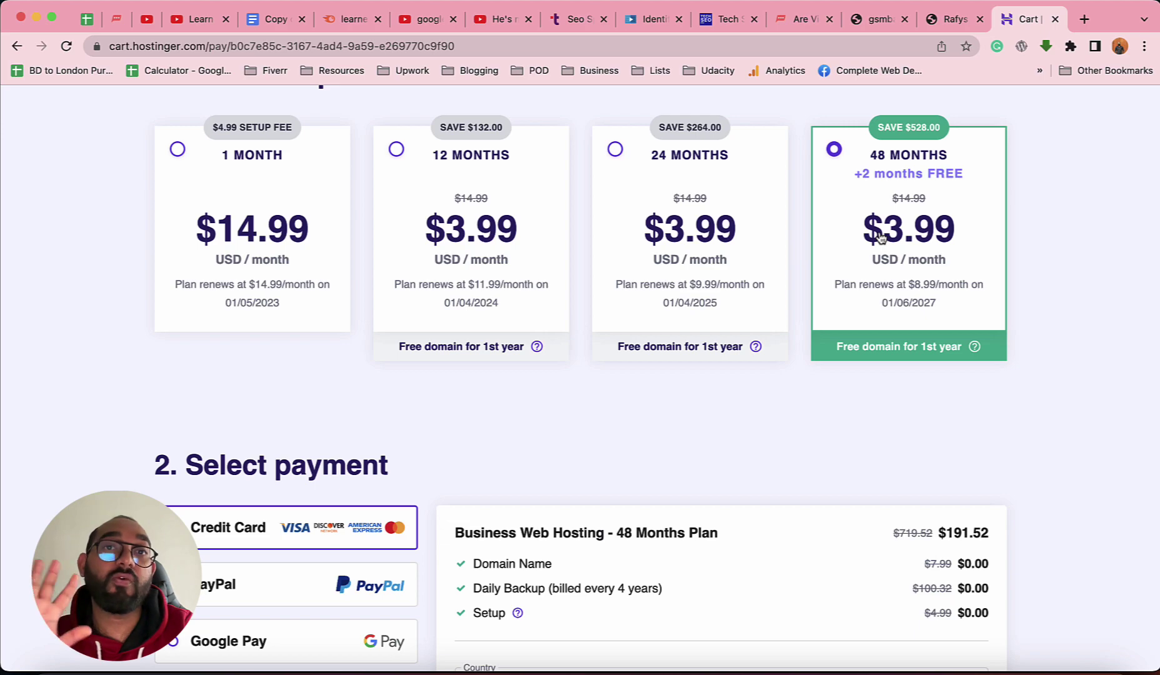
{"action": "scroll", "coordinate": [849, 396], "scroll_direction": "down", "scroll_amount": 5}
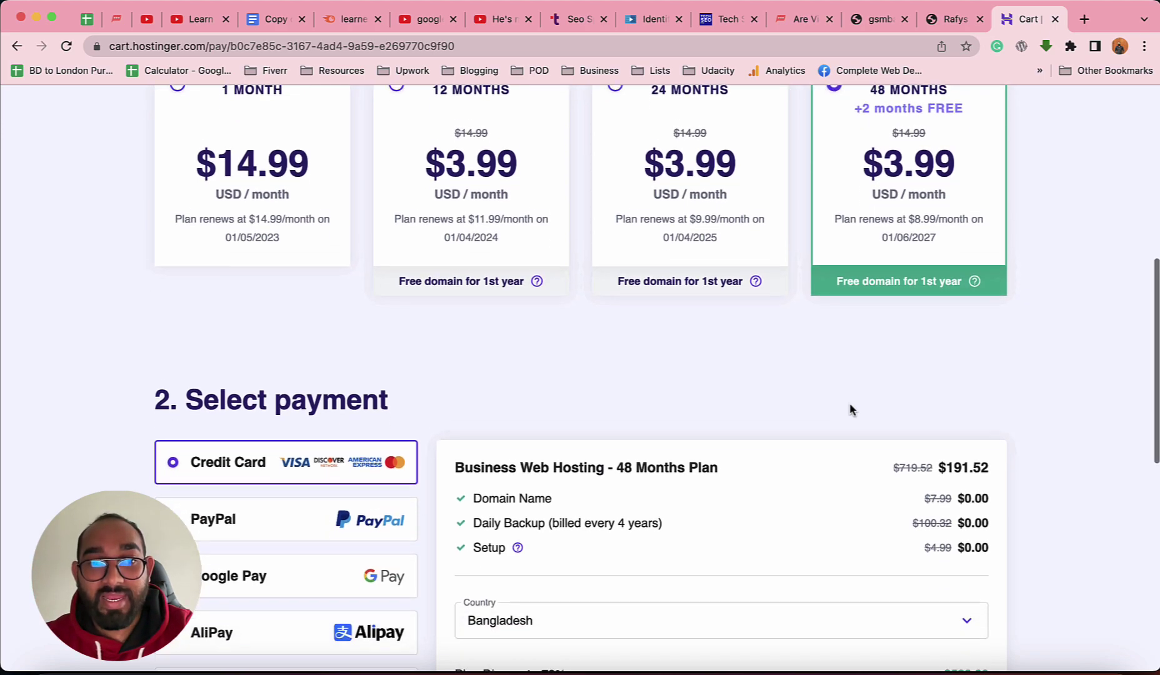
{"action": "scroll", "coordinate": [849, 409], "scroll_direction": "down", "scroll_amount": 1}
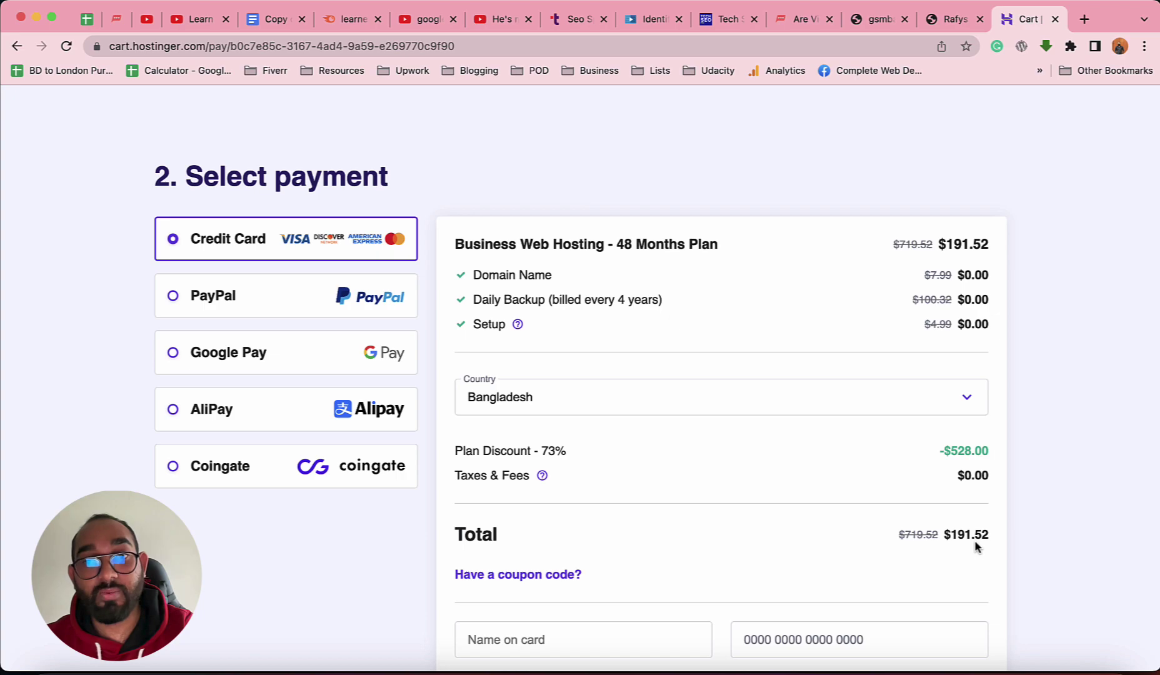
Enter and apply a coupon code at checkout.
{"action": "left_click", "coordinate": [547, 576]}
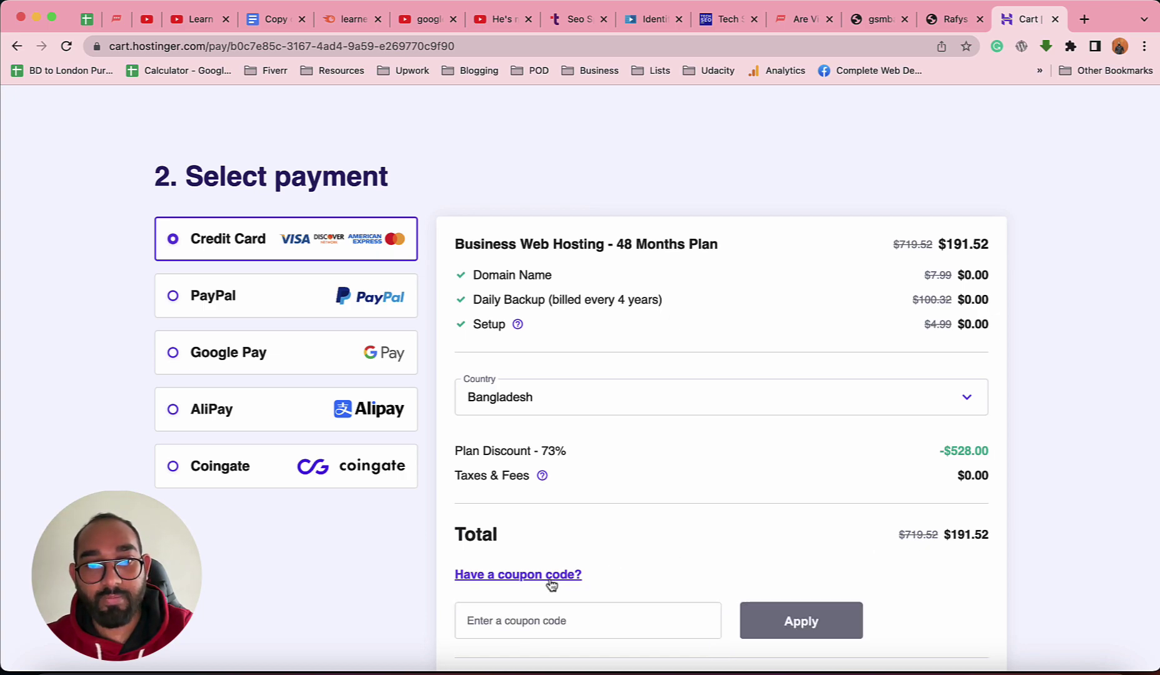
{"action": "left_click", "coordinate": [542, 617]}
{"action": "type", "text": "AZRAFY"}
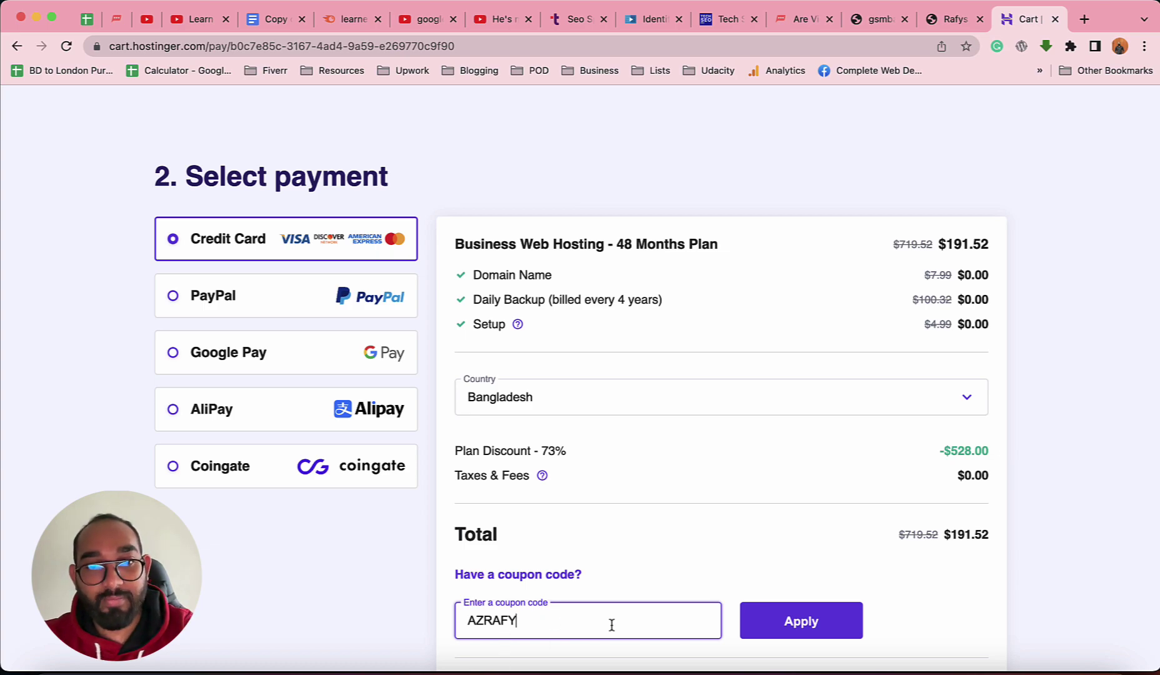
{"action": "left_click", "coordinate": [773, 627]}
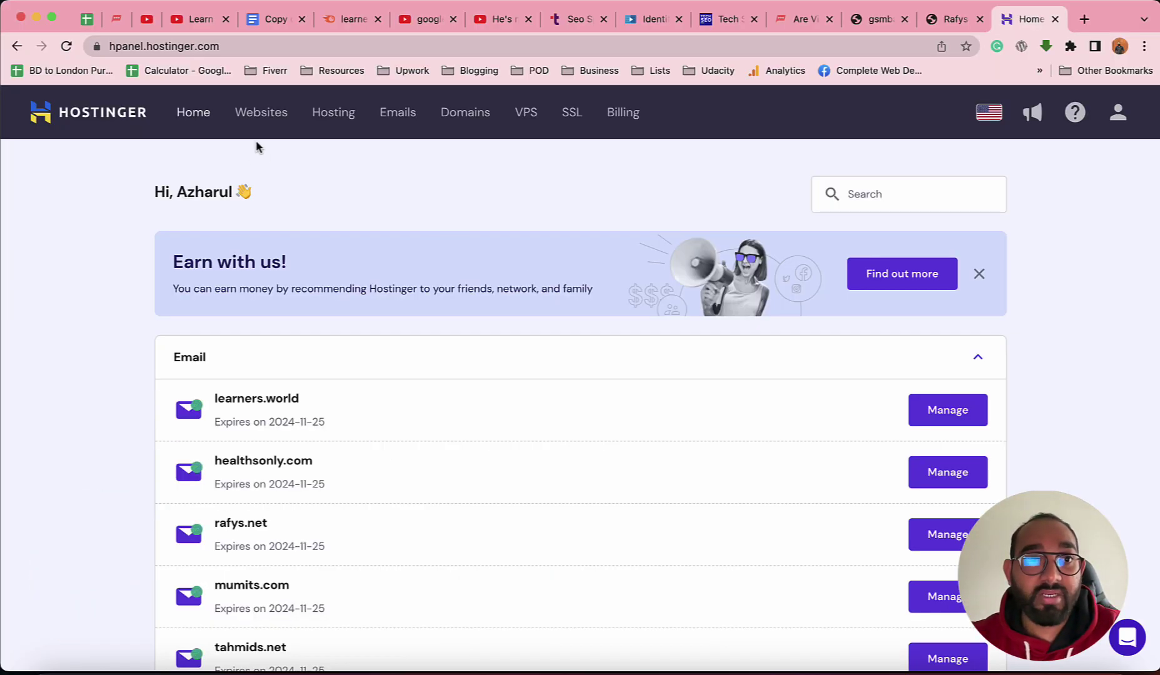
Open gsmbaby.com's hosting dashboard from Websites and expand its Domains section.
{"action": "left_click", "coordinate": [271, 122]}
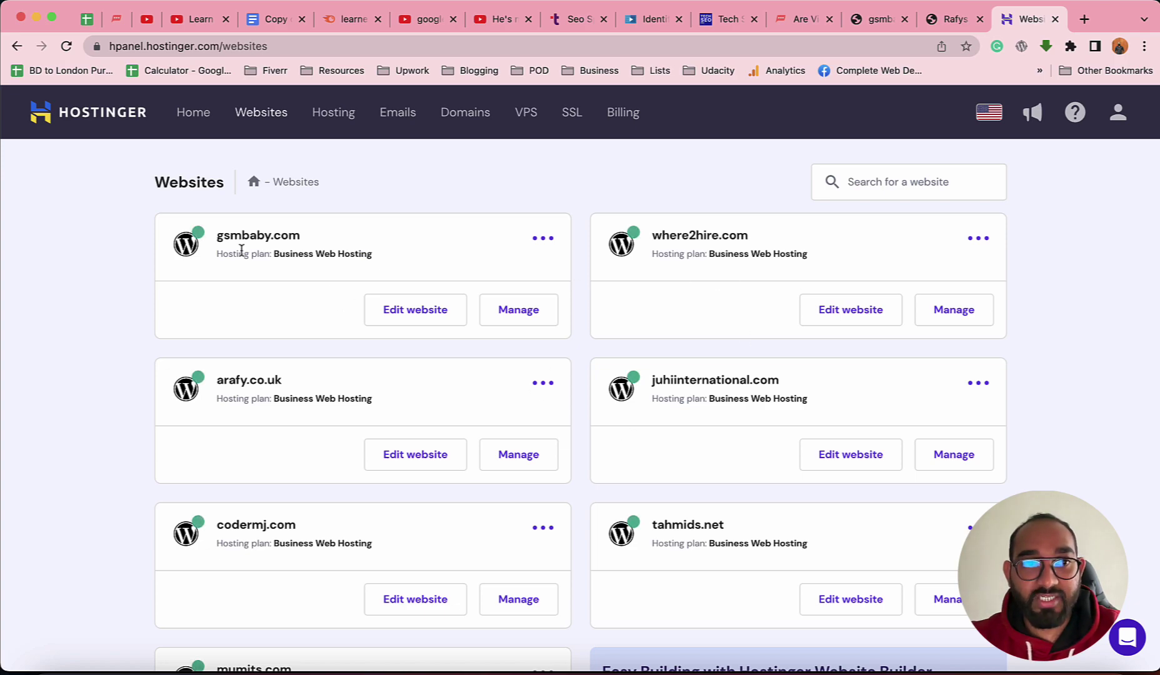
{"action": "left_click", "coordinate": [530, 320]}
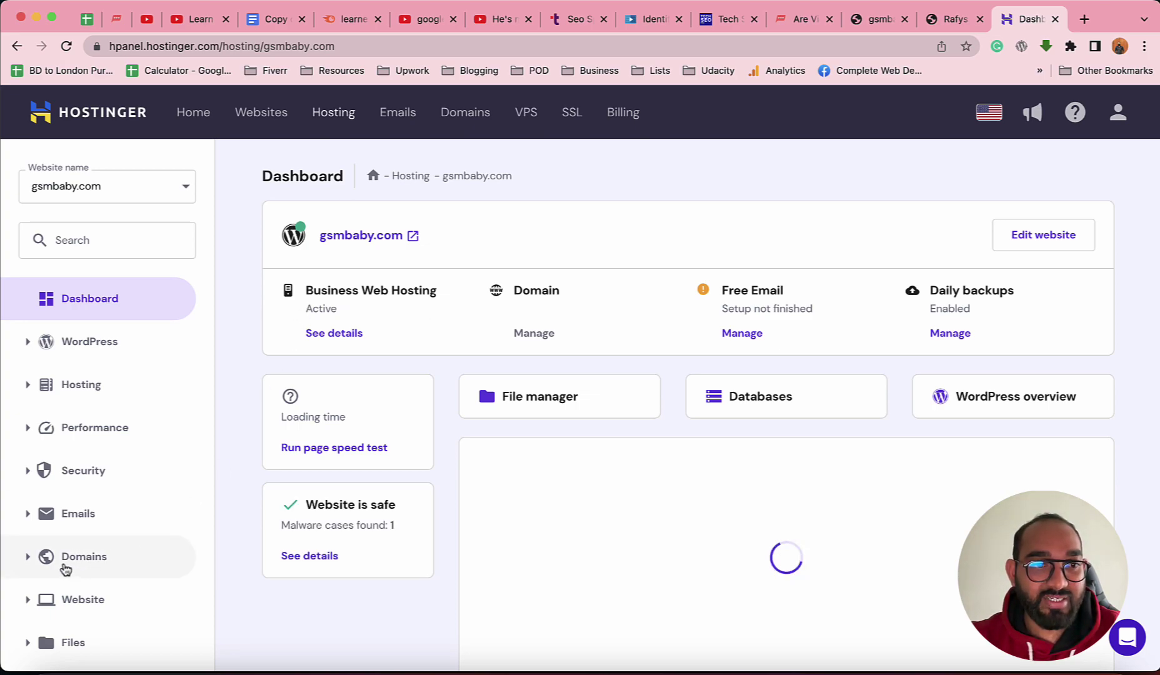
{"action": "left_click", "coordinate": [92, 563]}
{"action": "scroll", "coordinate": [87, 556], "scroll_direction": "down", "scroll_amount": 3}
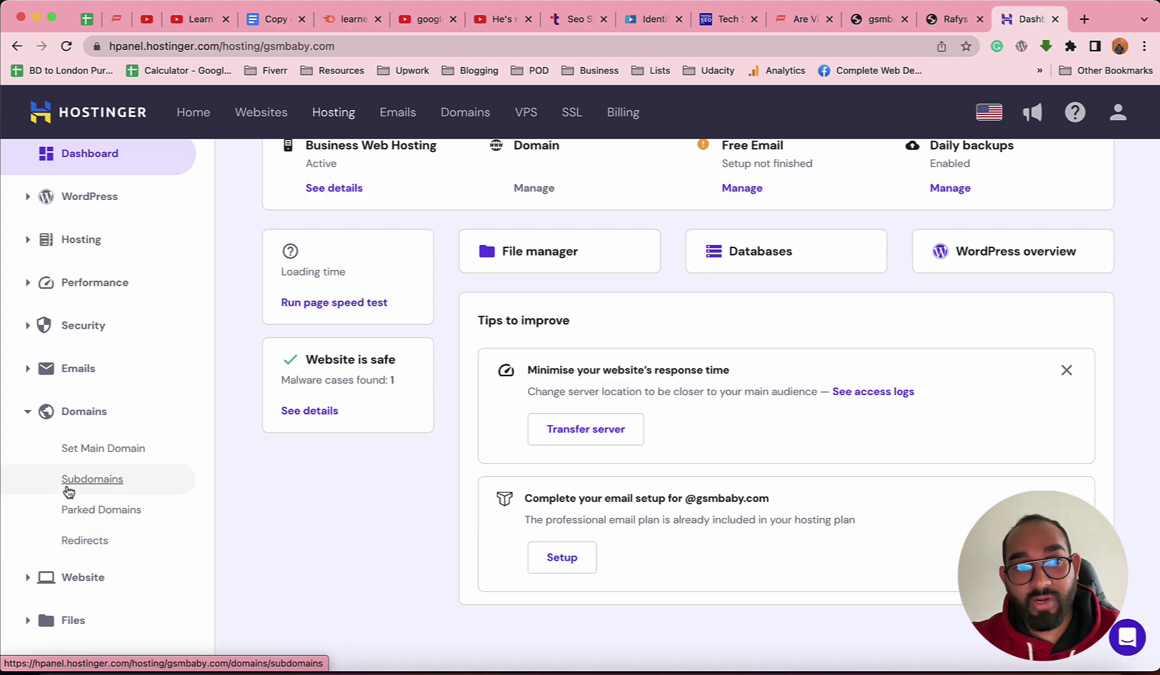
Create the subdomain azharul with the custom folder public_html/azharul.
{"action": "left_click", "coordinate": [106, 483]}
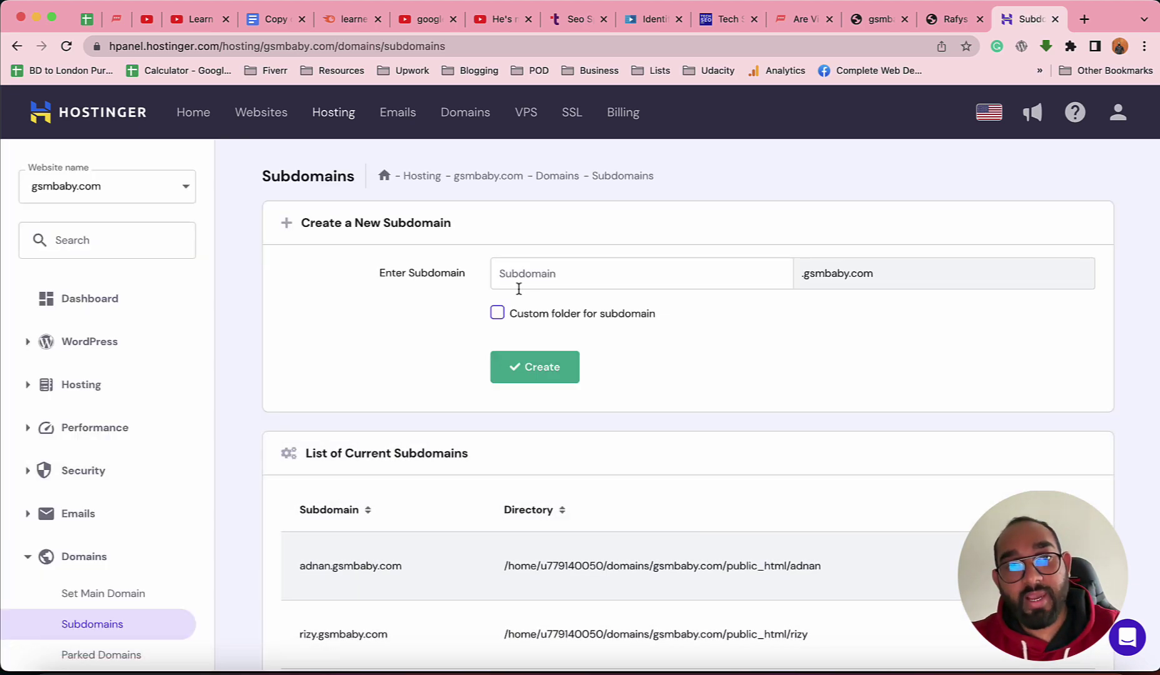
{"action": "left_click", "coordinate": [542, 265]}
{"action": "type", "text": "azharul"}
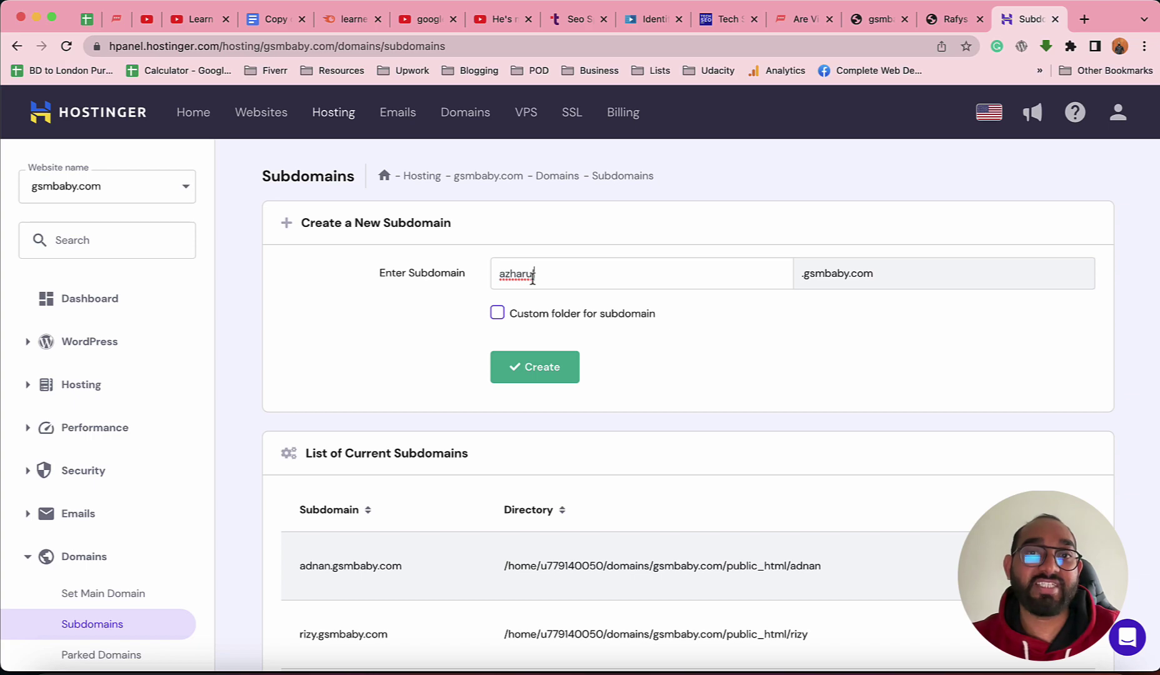
{"action": "left_click", "coordinate": [497, 312]}
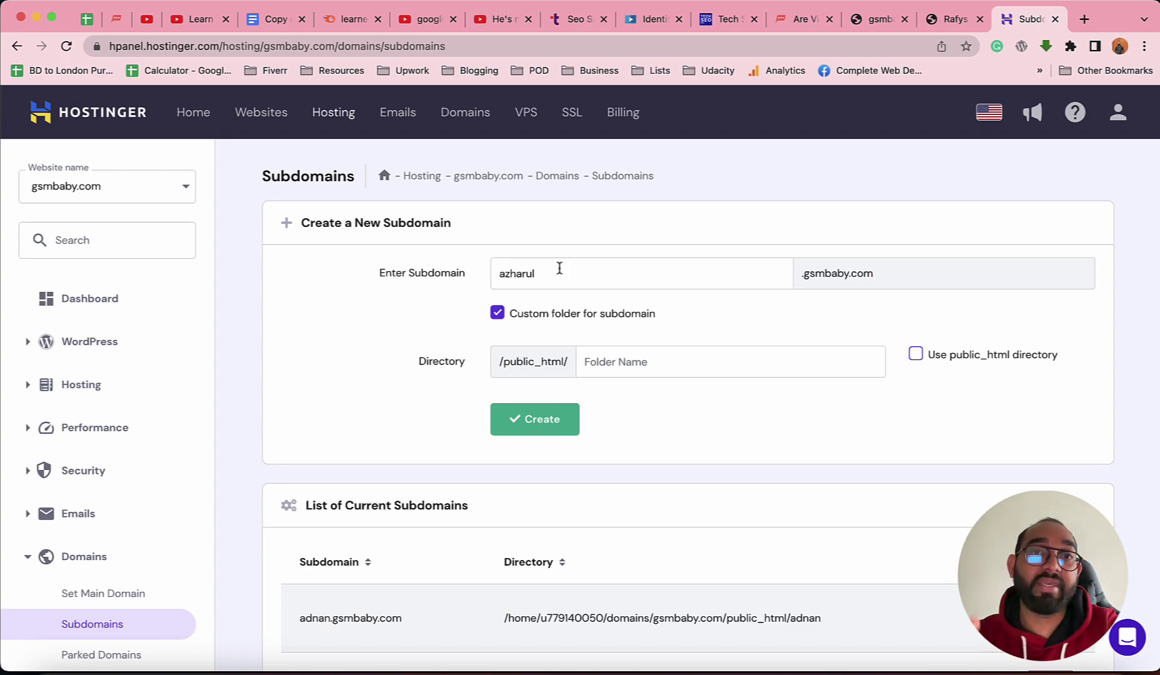
{"action": "left_click", "coordinate": [626, 358]}
{"action": "type", "text": "azharul"}
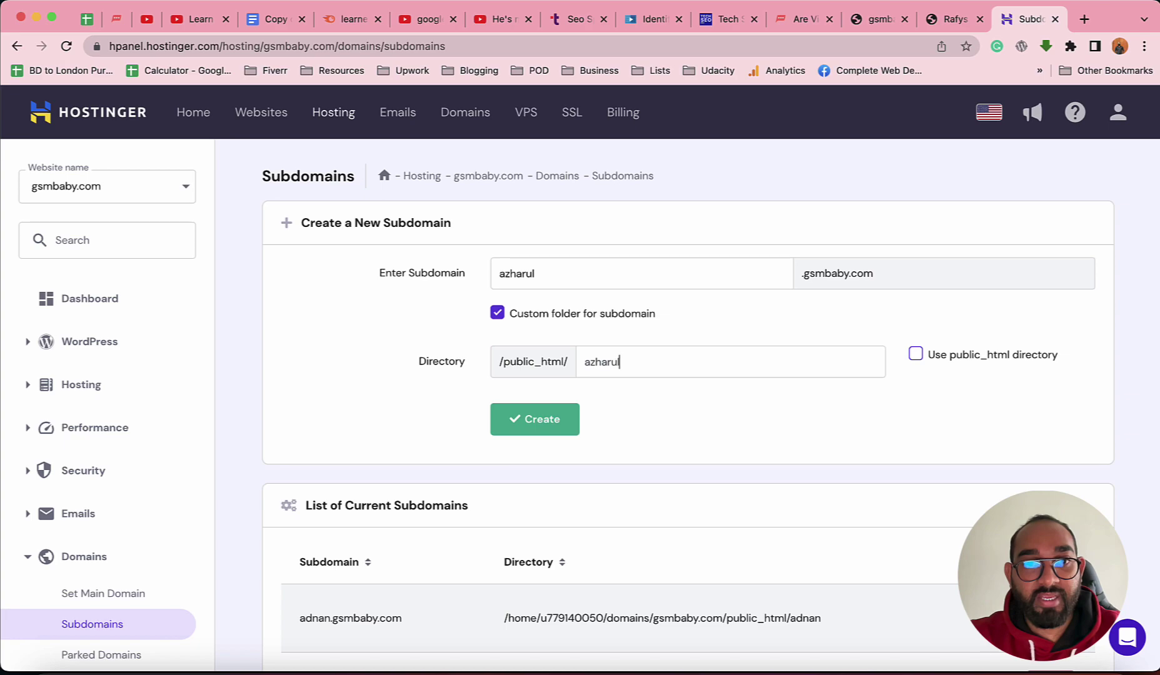
{"action": "left_click", "coordinate": [556, 425]}
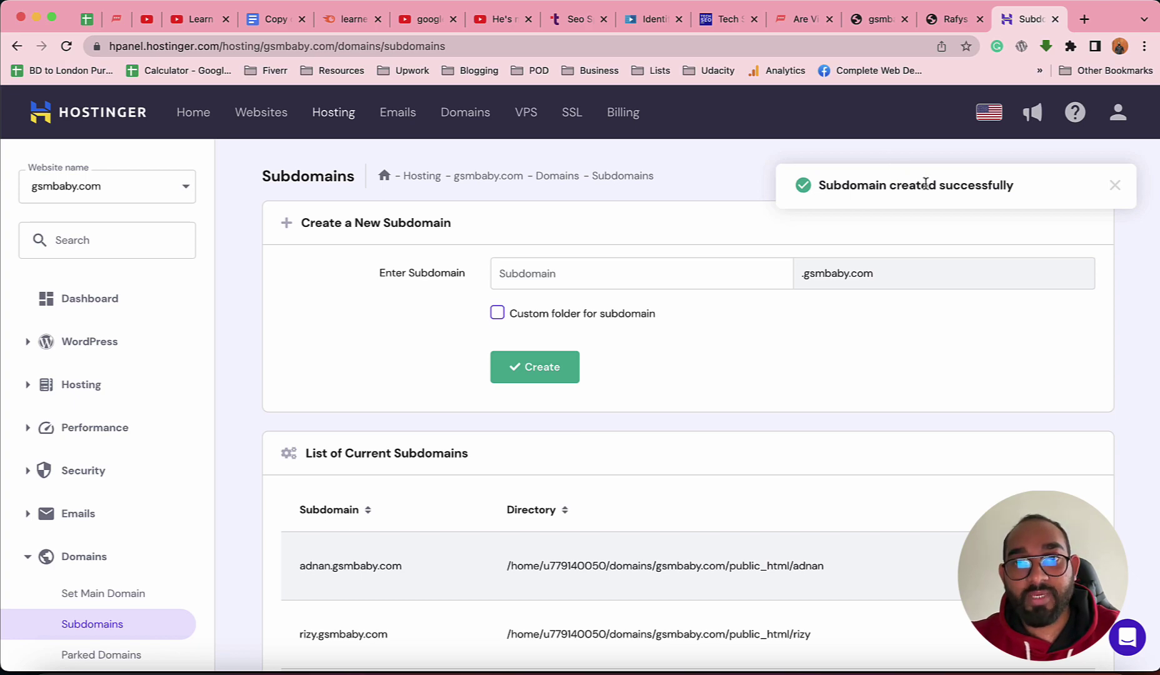
{"action": "scroll", "coordinate": [713, 425], "scroll_direction": "down", "scroll_amount": 5}
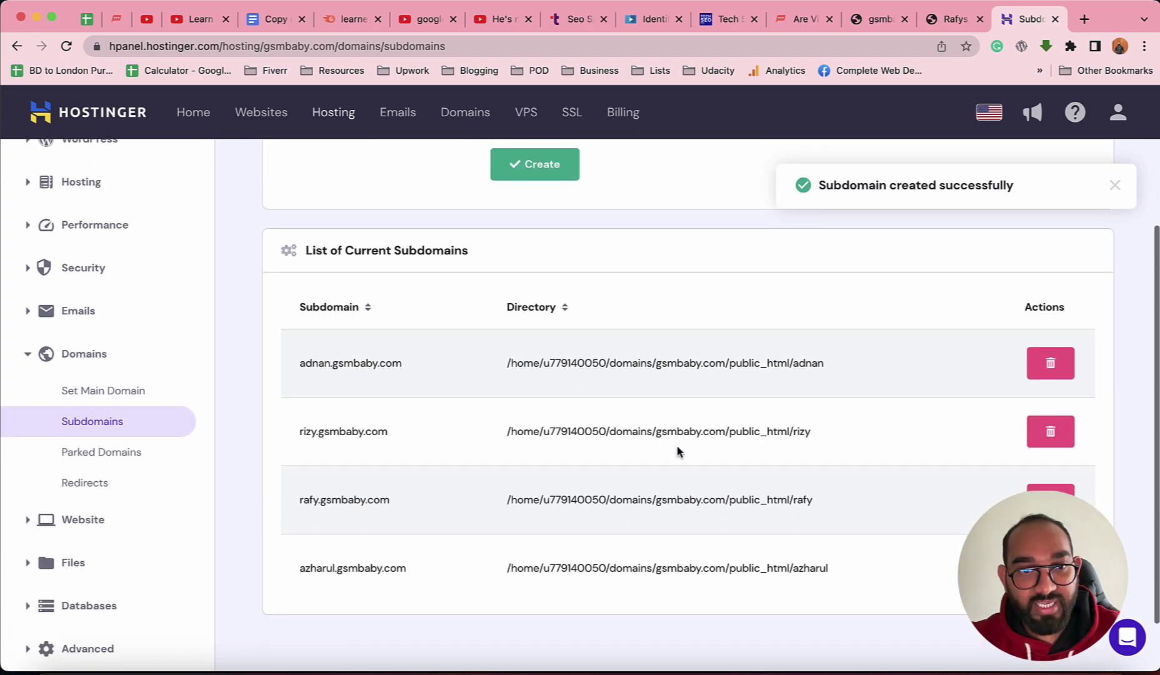
{"action": "left_click_drag", "start_coordinate": [299, 568], "coordinate": [803, 571]}
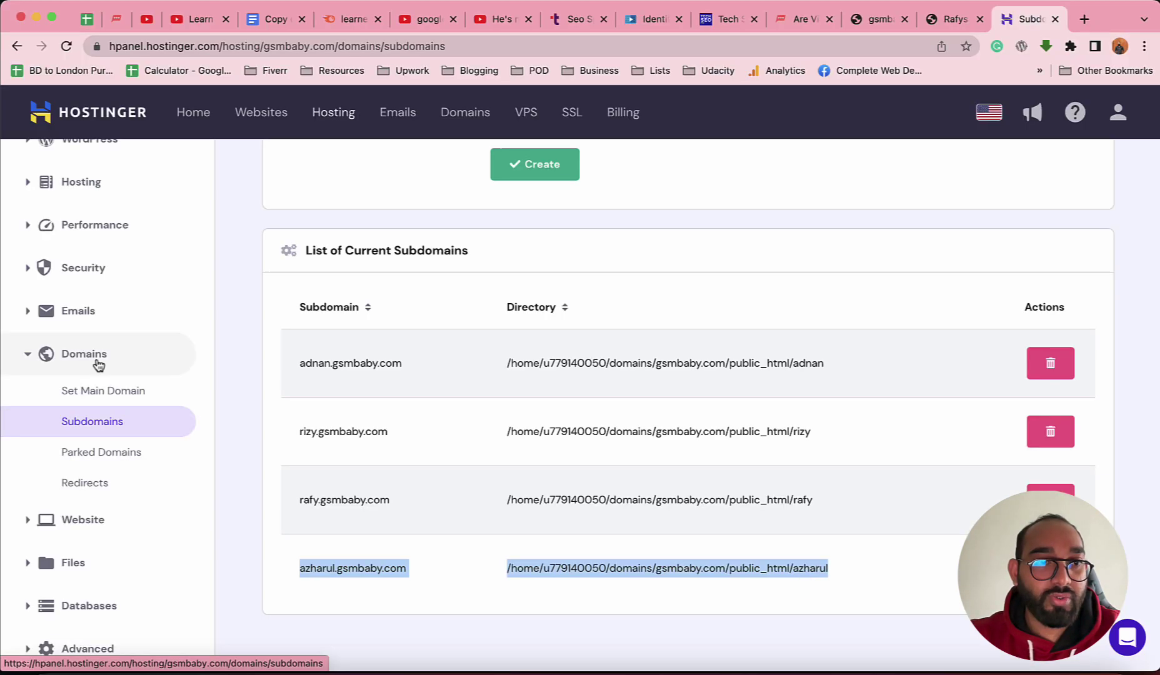
{"action": "left_click", "coordinate": [95, 363]}
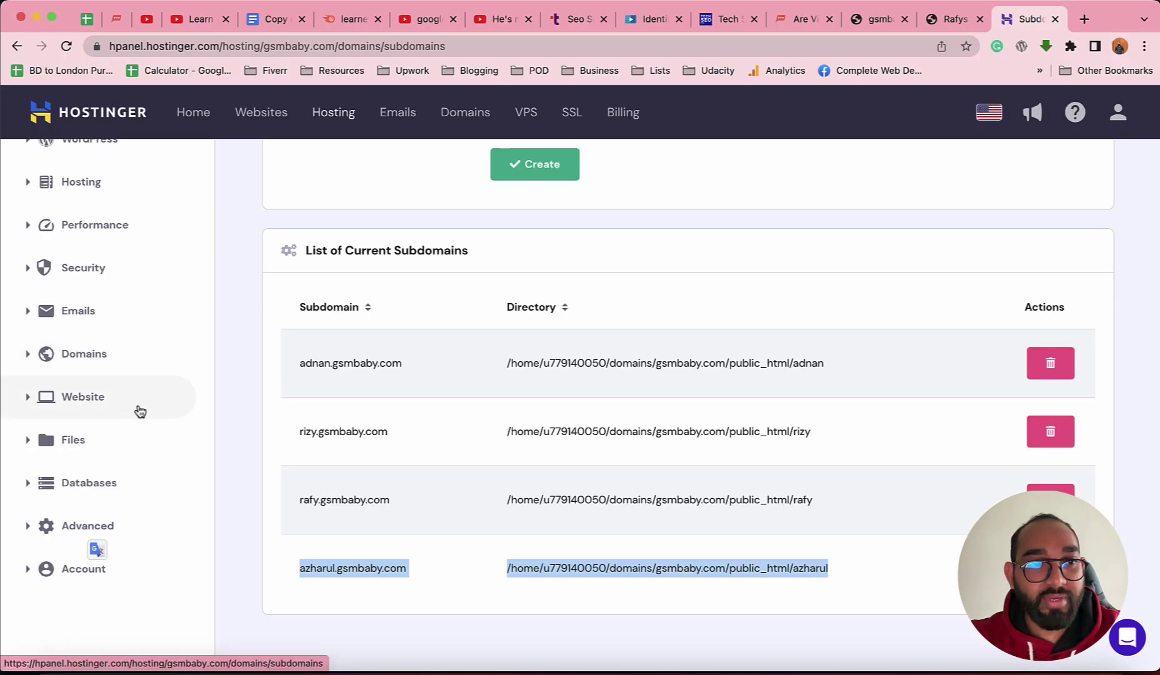
{"action": "left_click", "coordinate": [46, 407]}
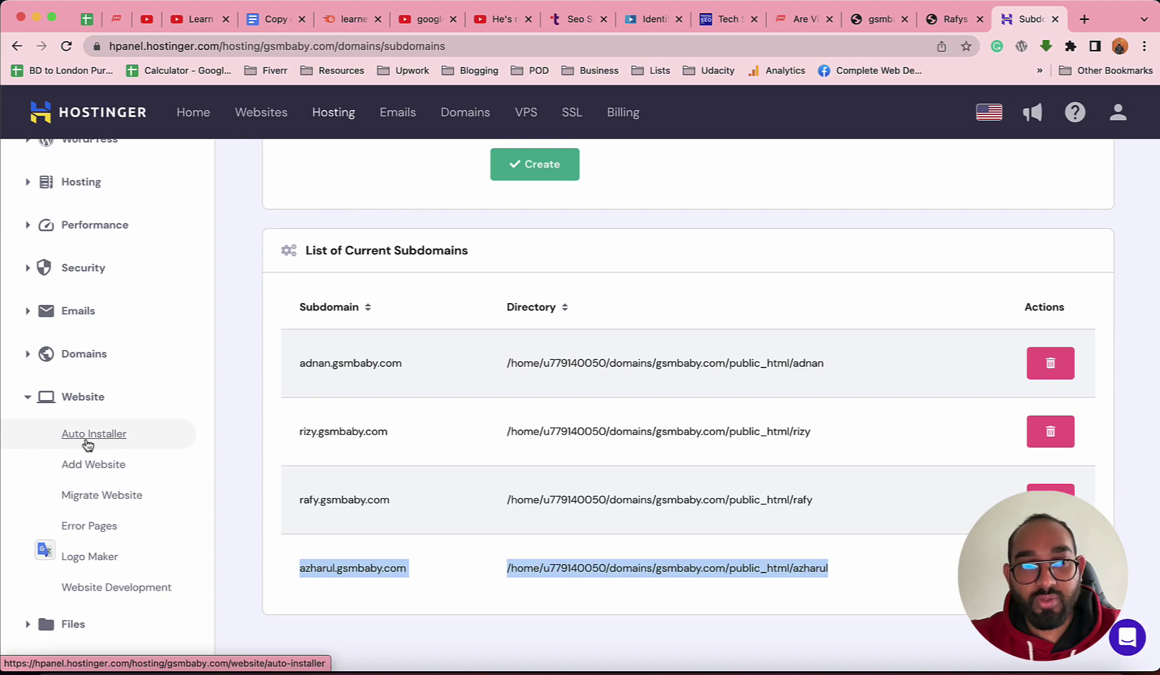
{"action": "left_click", "coordinate": [106, 440]}
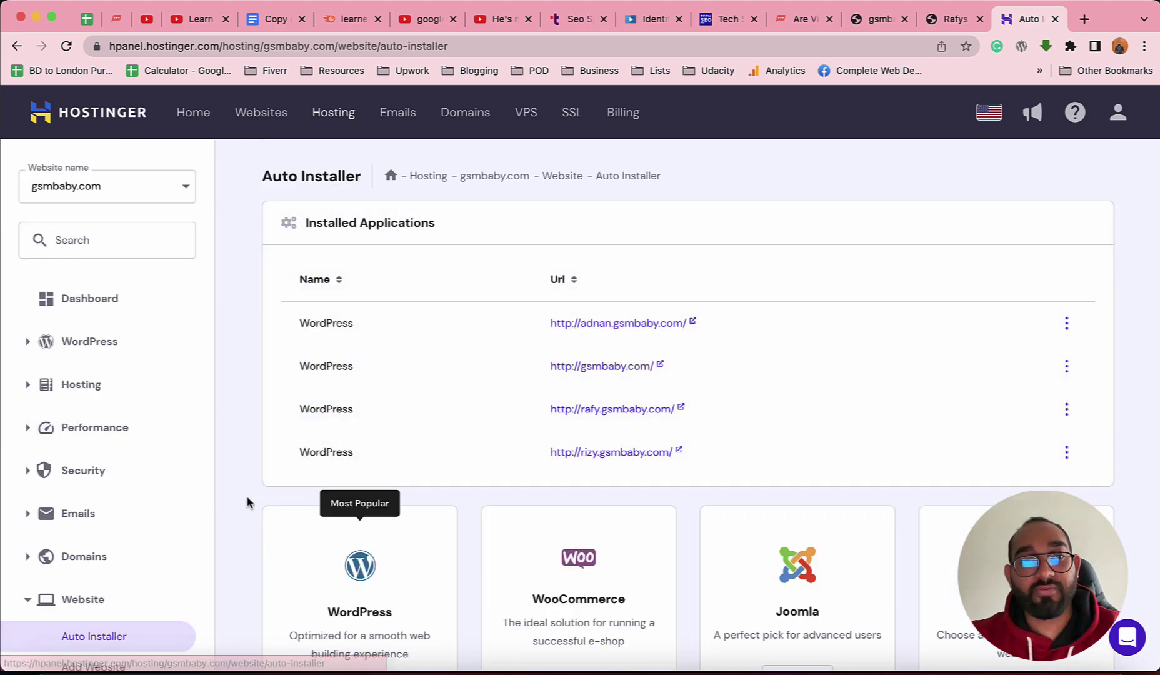
{"action": "scroll", "coordinate": [239, 533], "scroll_direction": "down", "scroll_amount": 5}
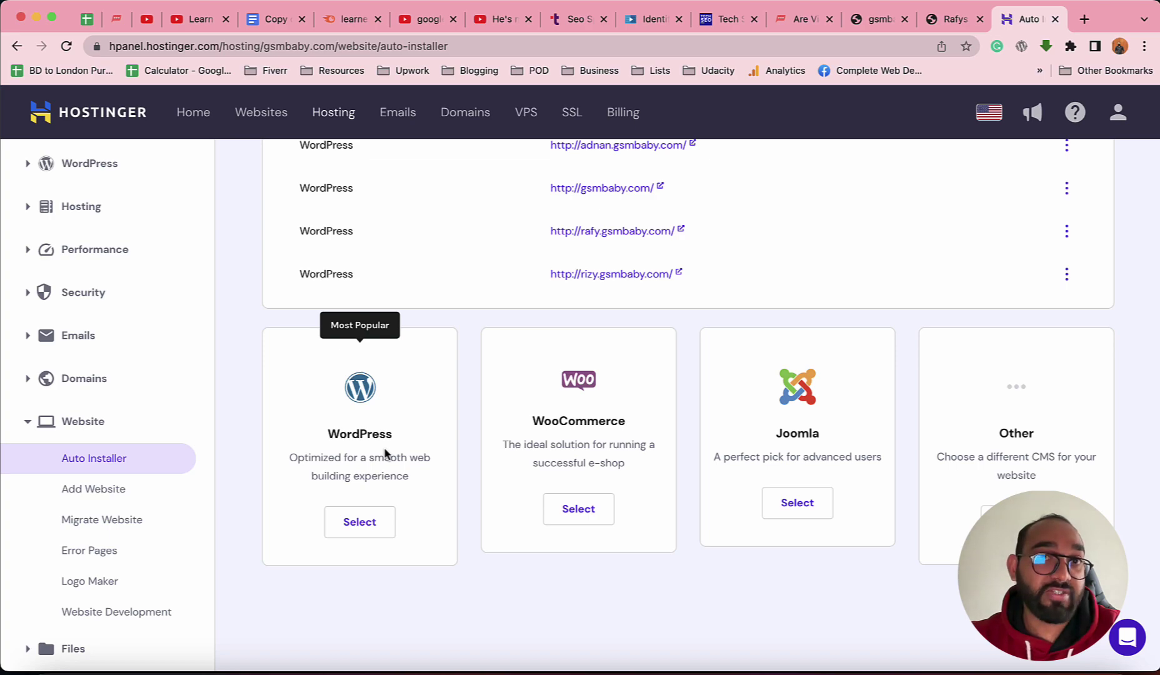
Start the WordPress install titled AZHARULS WEBSITE, keeping the existing administrator email.
{"action": "left_click", "coordinate": [365, 525]}
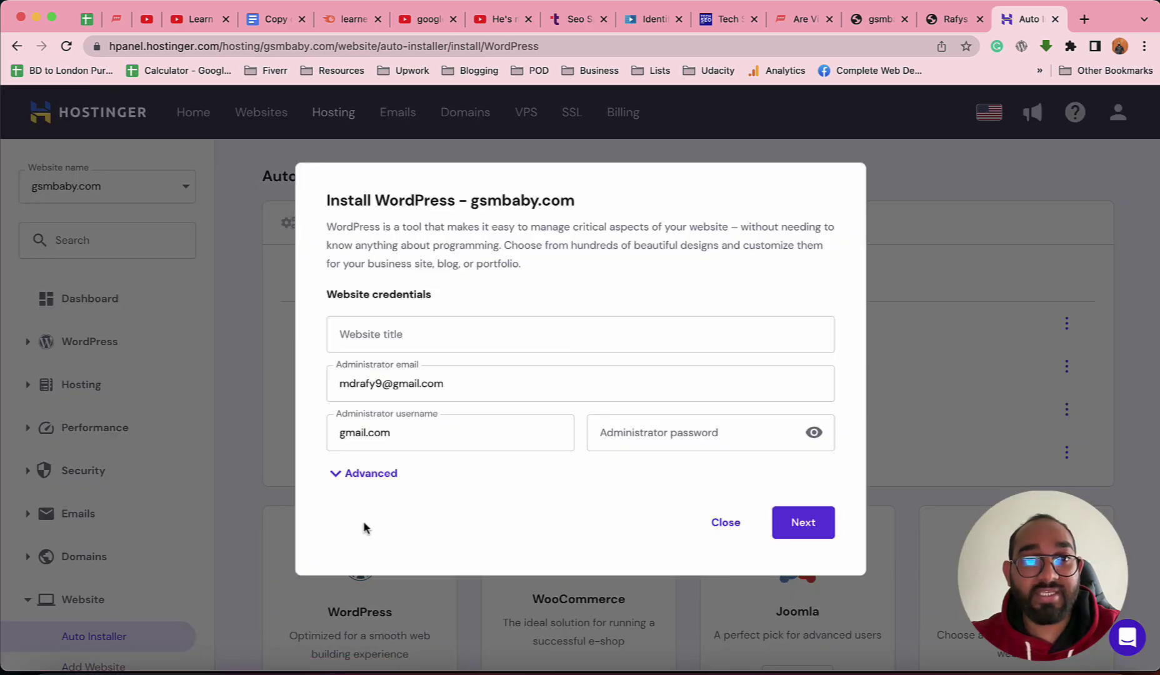
{"action": "left_click", "coordinate": [359, 335]}
{"action": "type", "text": "A"}
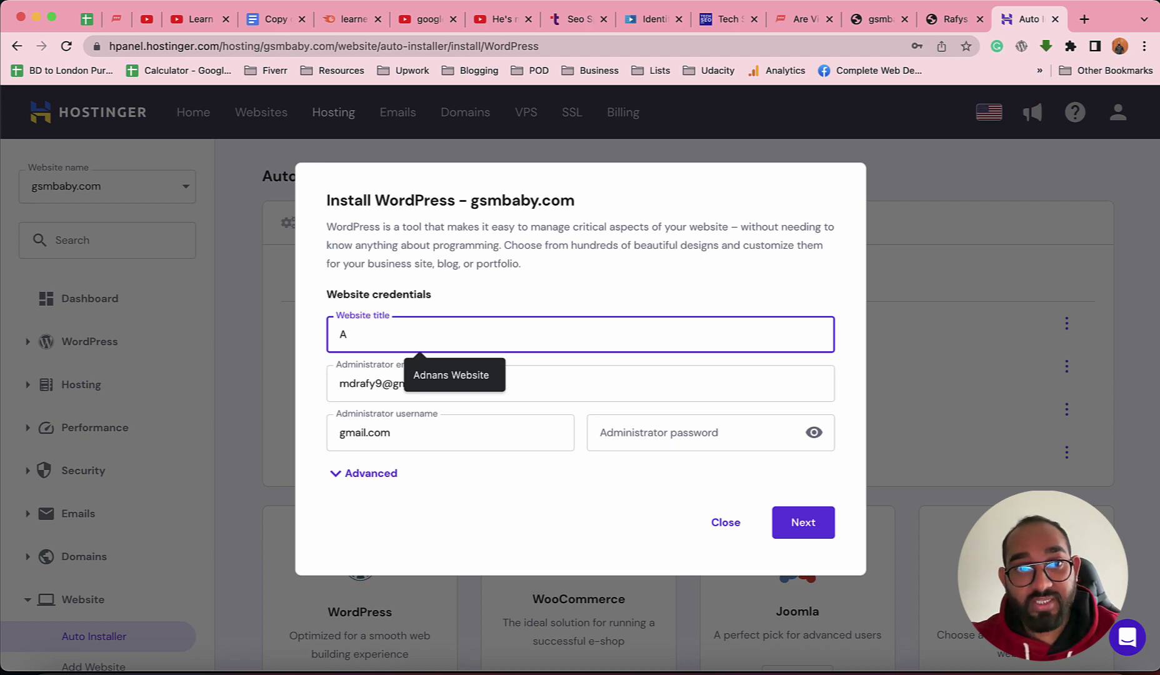
{"action": "type", "text": "ZHA"}
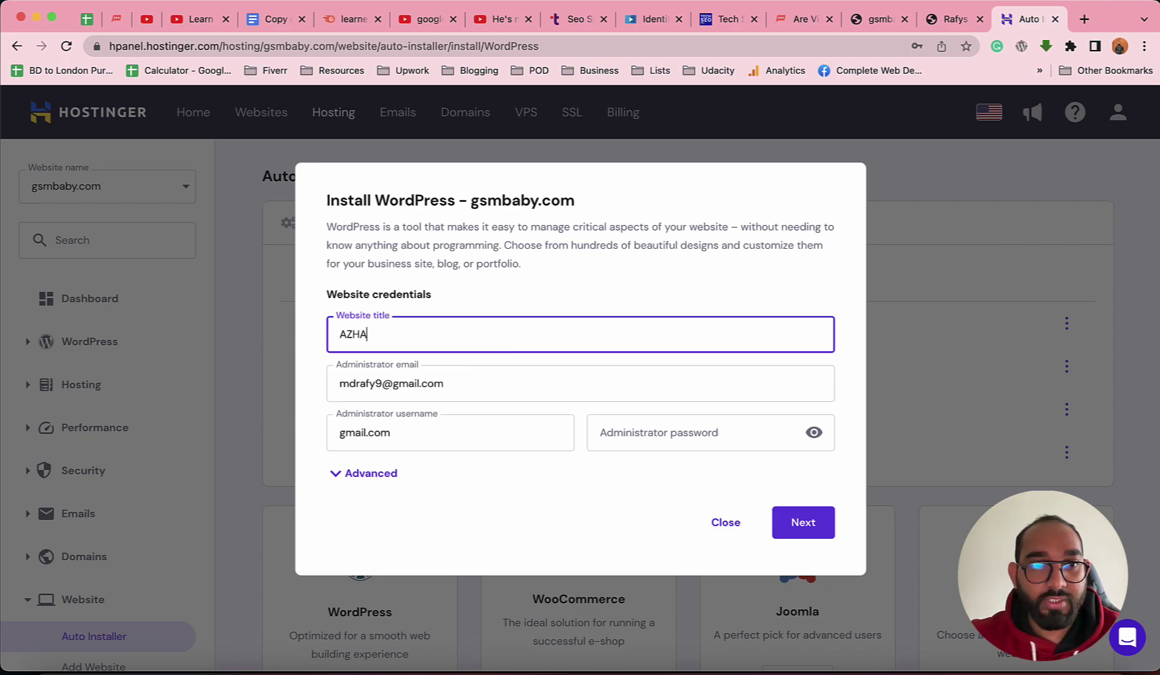
{"action": "type", "text": "RULS WEBSITE"}
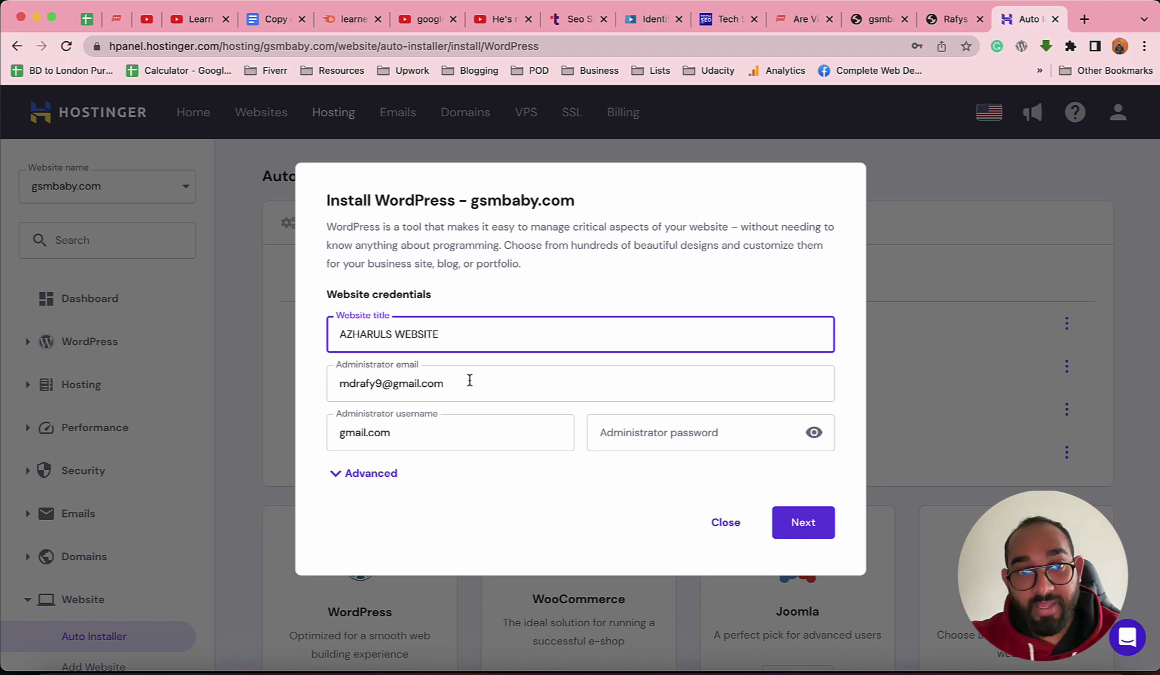
{"action": "left_click_drag", "start_coordinate": [339, 385], "coordinate": [457, 390]}
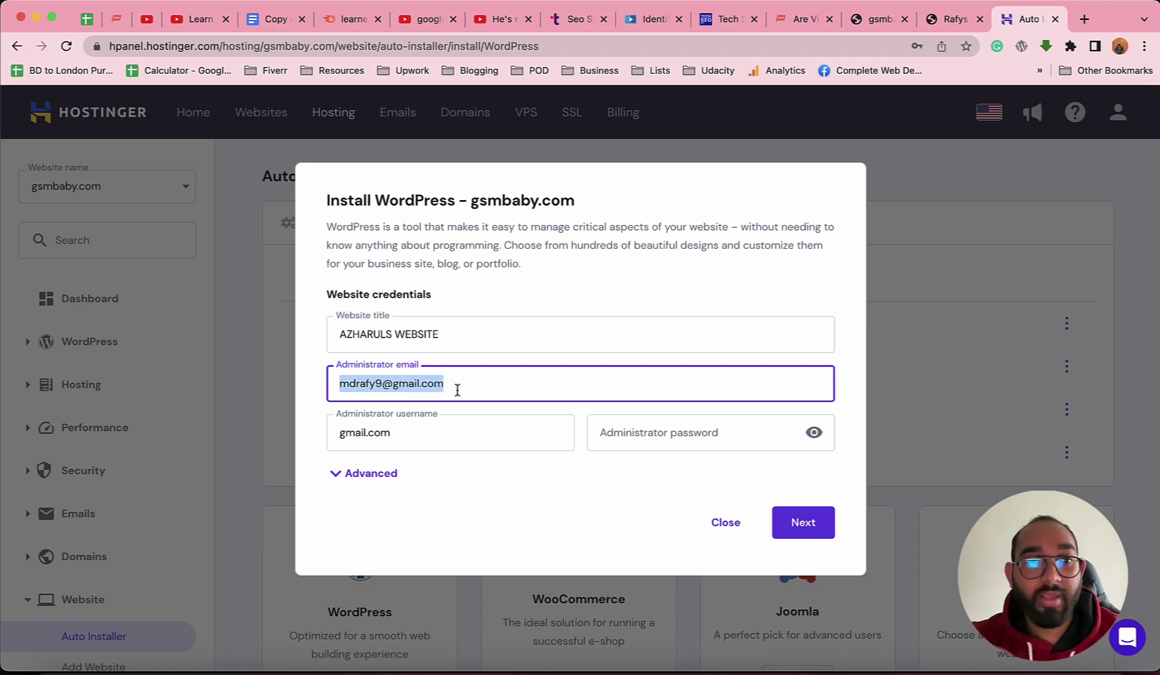
{"action": "left_click", "coordinate": [376, 383]}
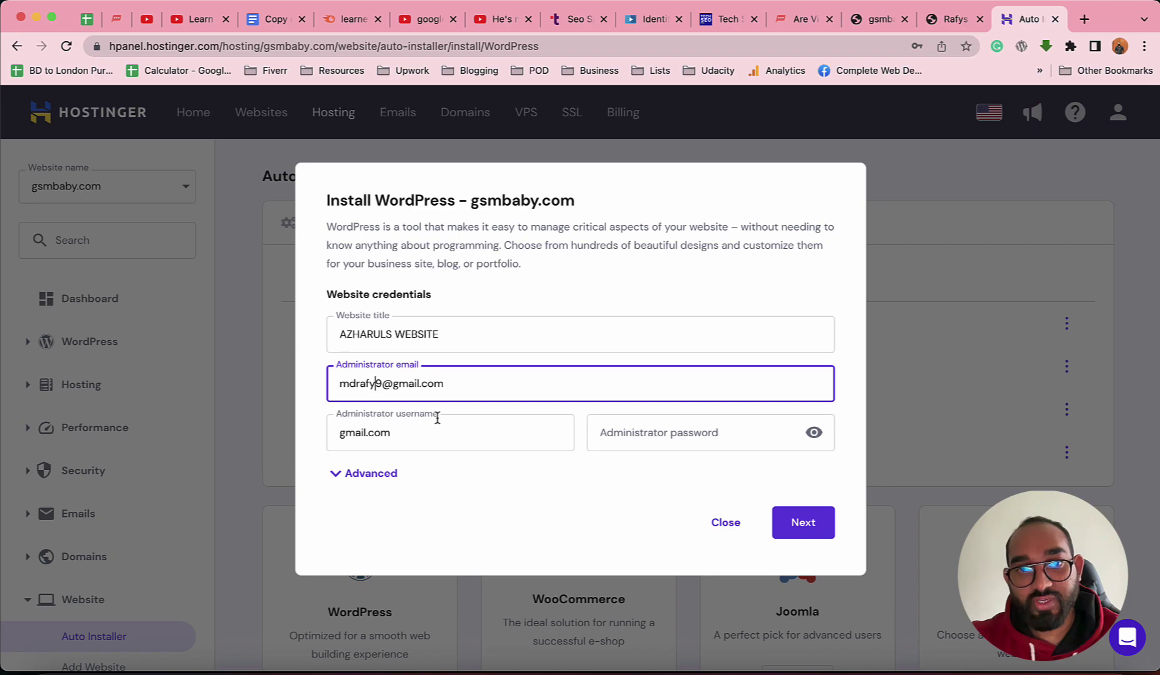
Set the administrator username to azharul and enter an admin password.
{"action": "left_click_drag", "start_coordinate": [492, 429], "coordinate": [361, 430]}
{"action": "double_click", "coordinate": [383, 430]}
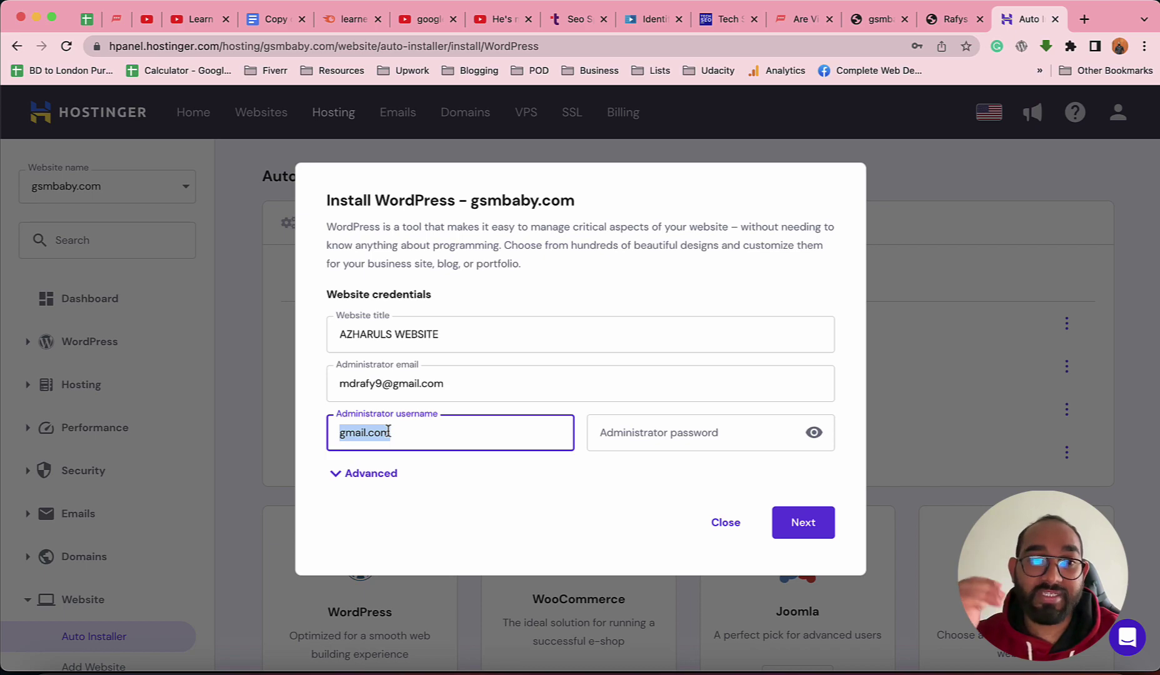
{"action": "type", "text": "azharul"}
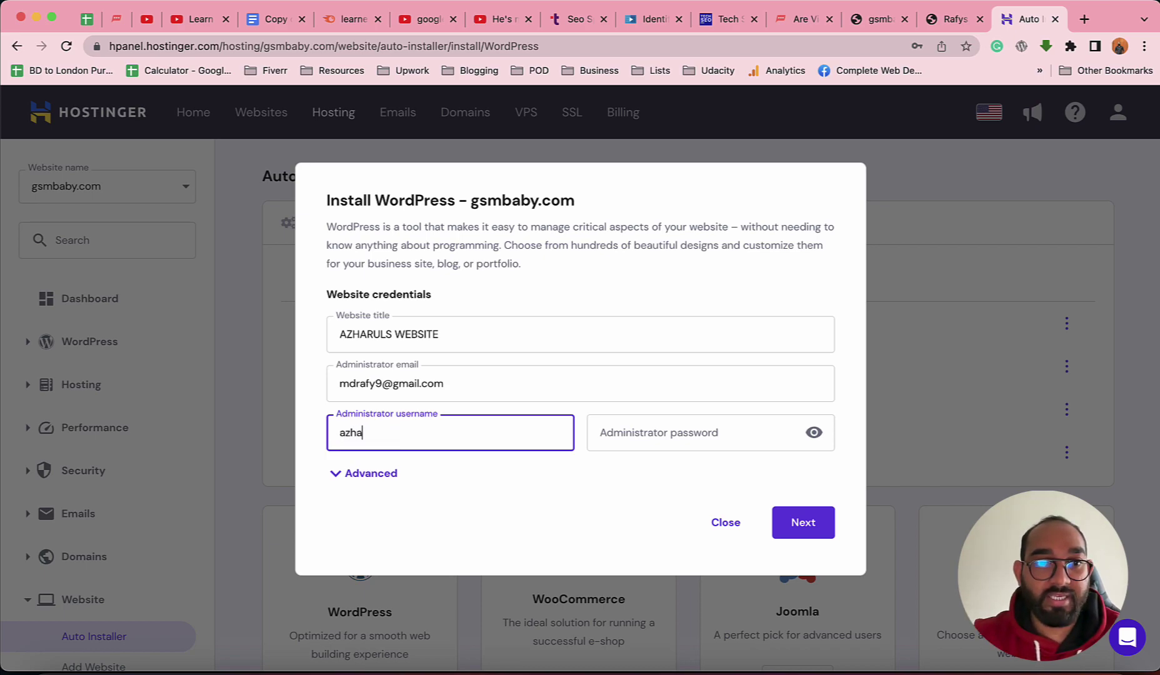
{"action": "left_click", "coordinate": [644, 435]}
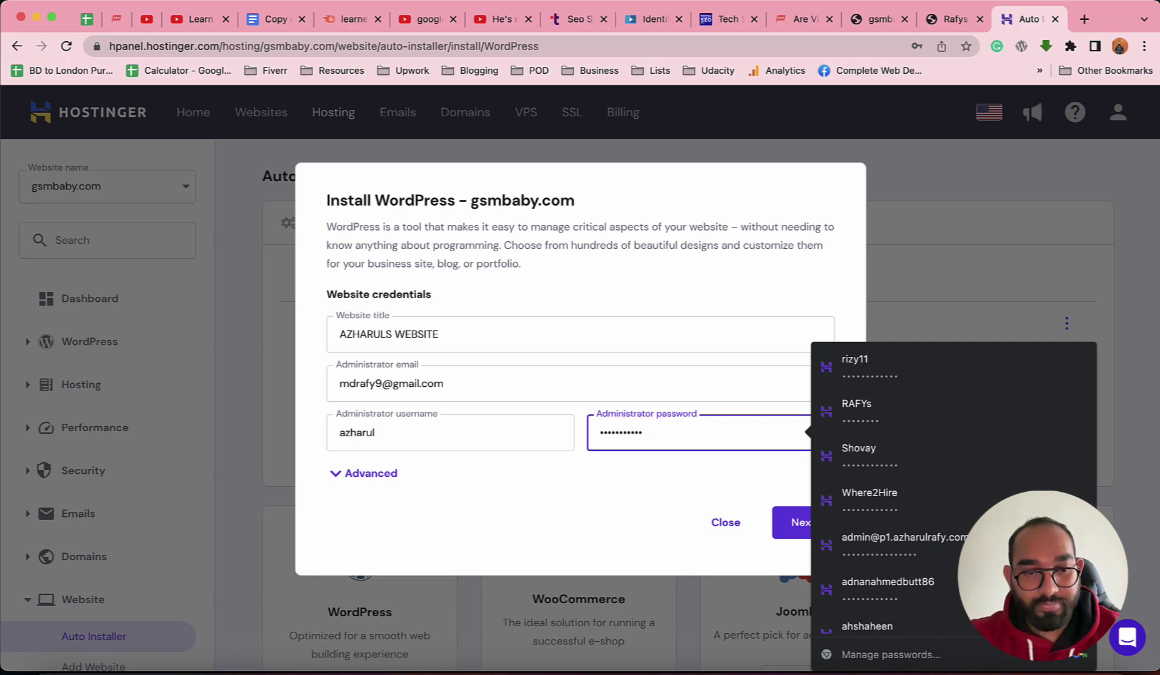
{"action": "left_click", "coordinate": [659, 473]}
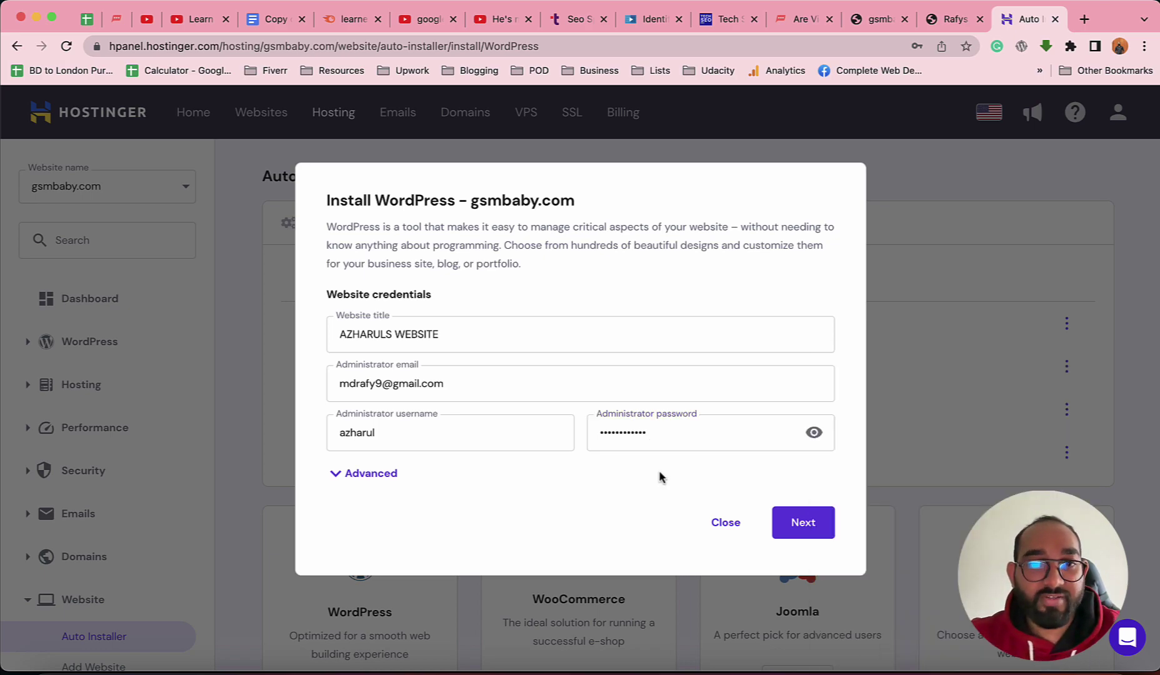
Target azharul.gsmbaby.com under Advanced, creating a new database with a password.
{"action": "left_click", "coordinate": [394, 475]}
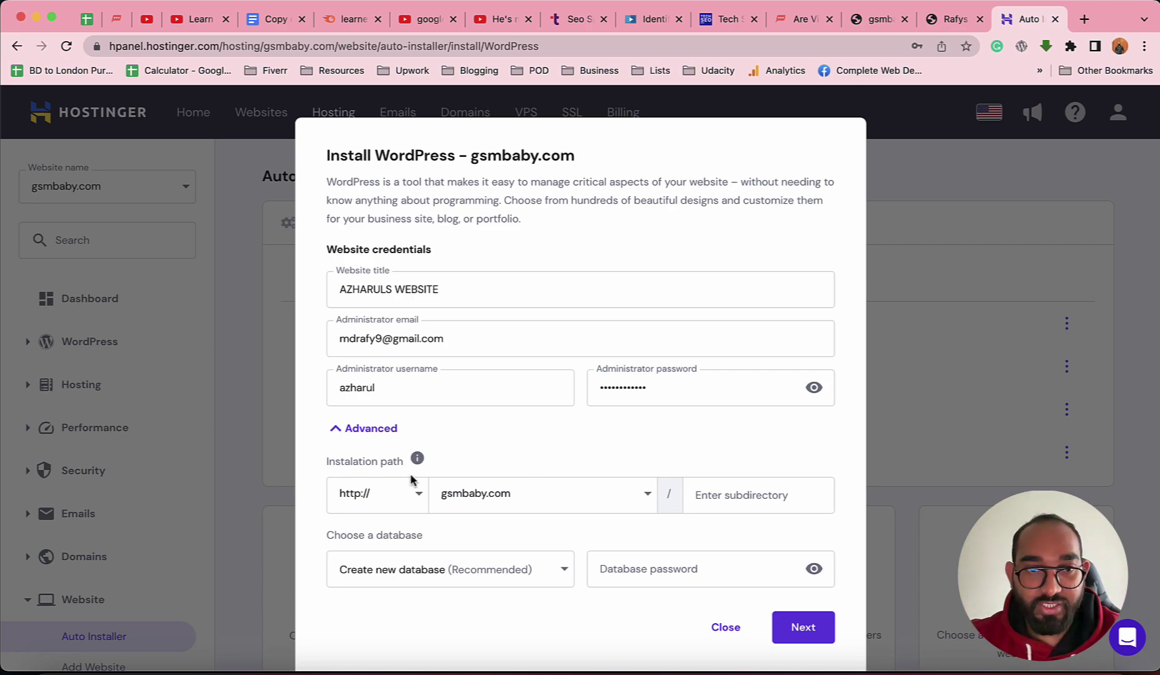
{"action": "left_click", "coordinate": [508, 497]}
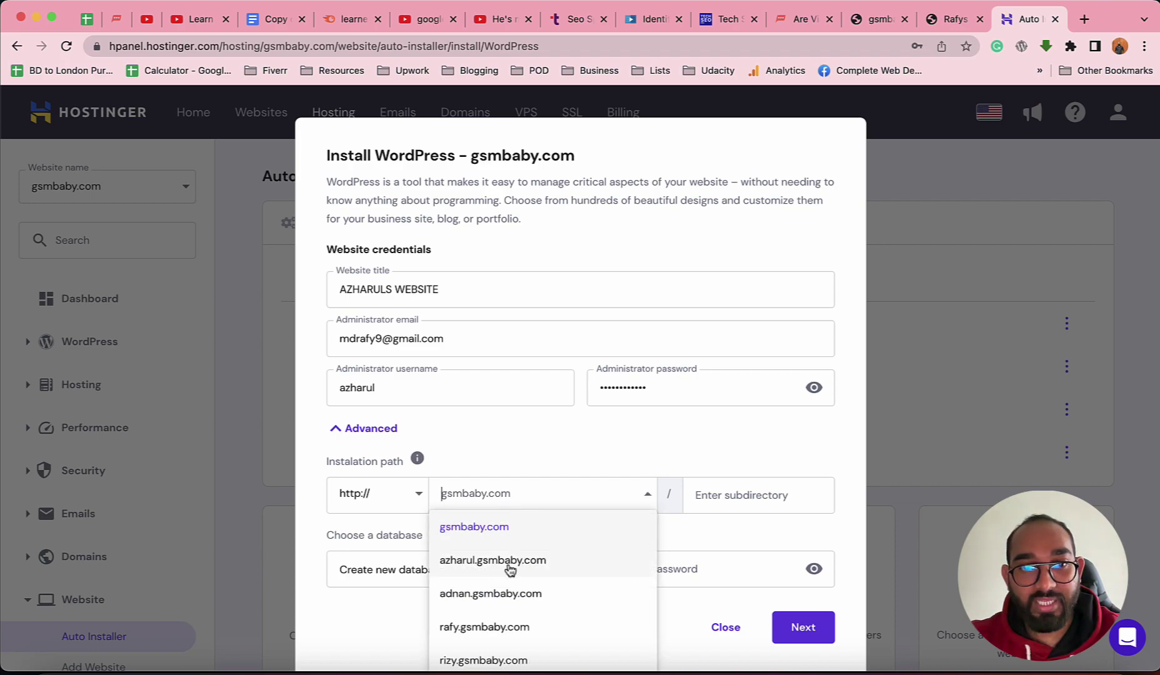
{"action": "left_click", "coordinate": [542, 574]}
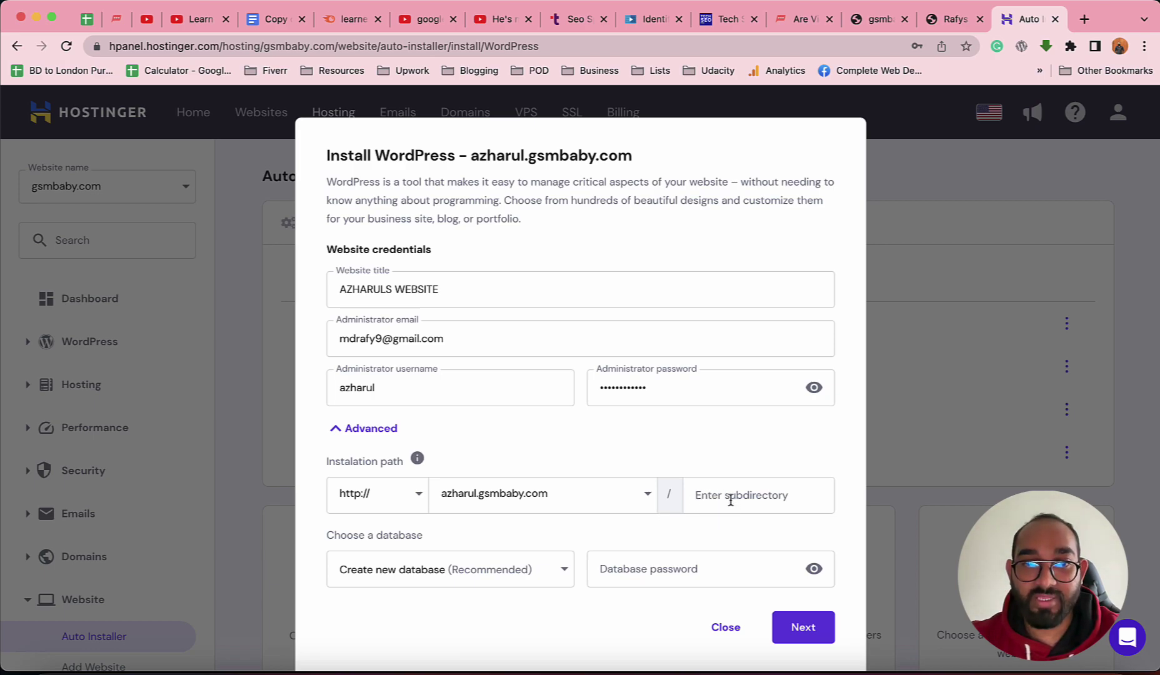
{"action": "scroll", "coordinate": [744, 519], "scroll_direction": "down", "scroll_amount": 1}
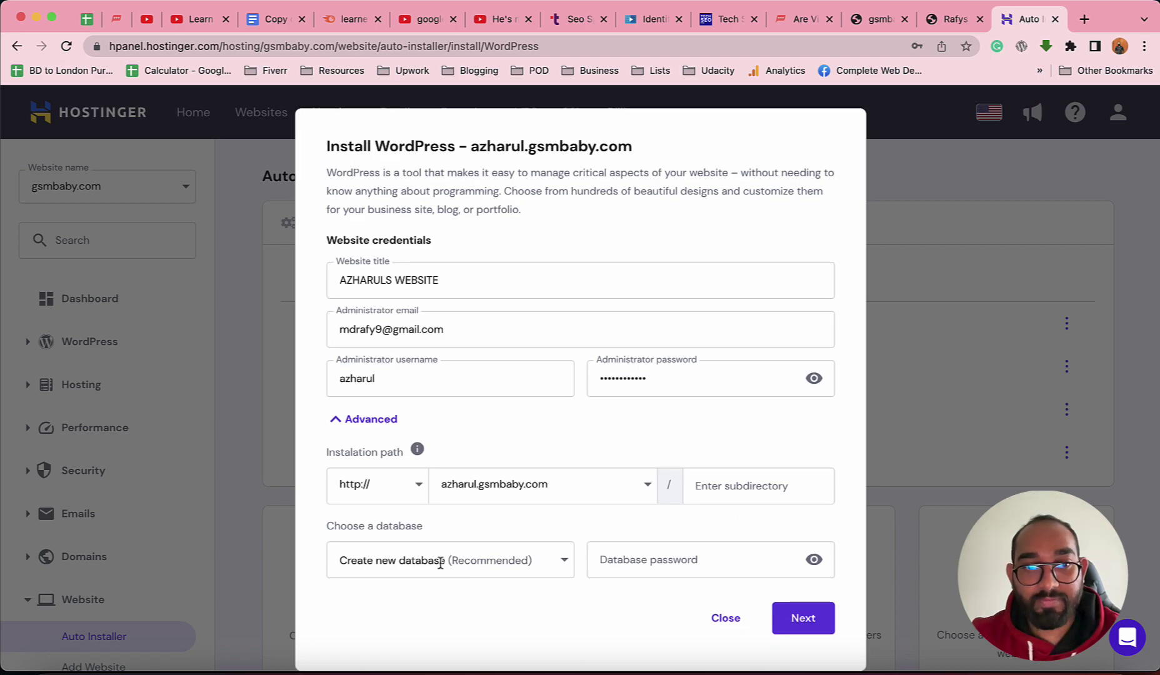
{"action": "left_click", "coordinate": [565, 559]}
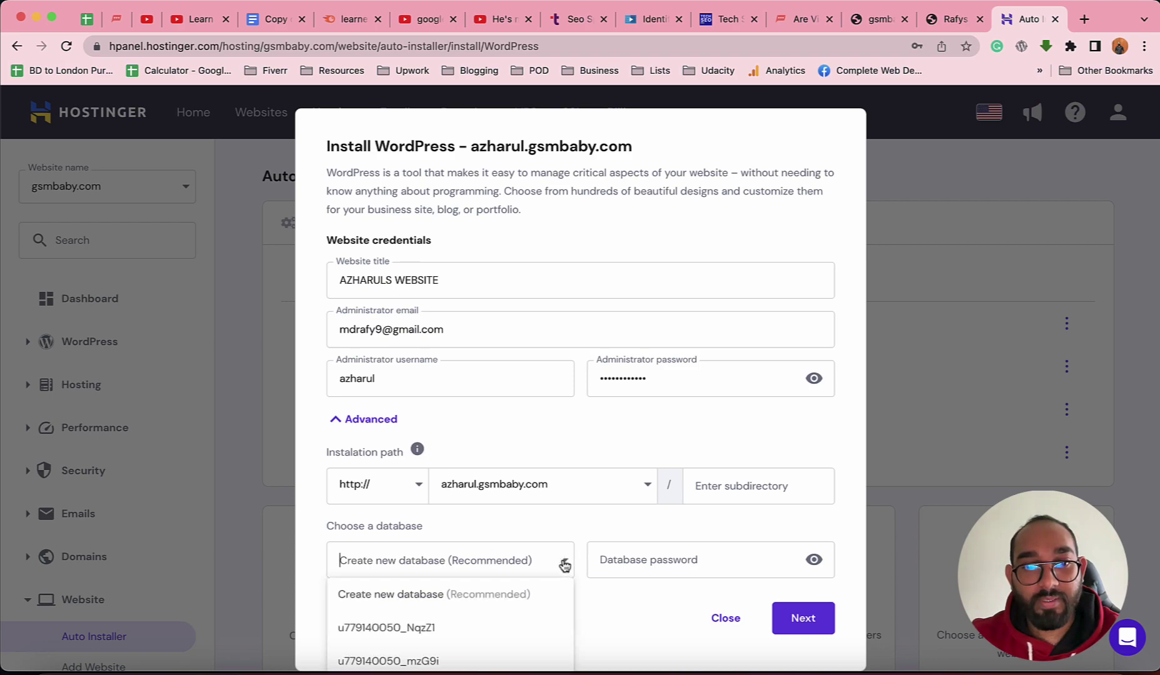
{"action": "left_click", "coordinate": [418, 597]}
{"action": "left_click", "coordinate": [630, 561]}
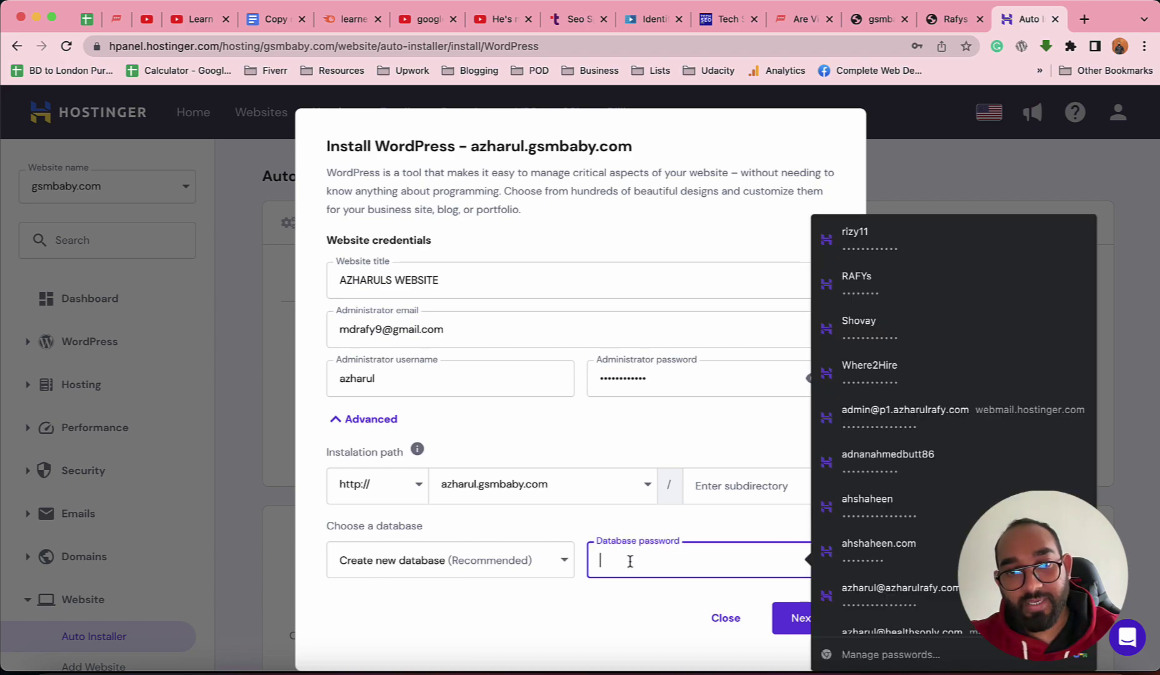
{"action": "type", "text": "a"}
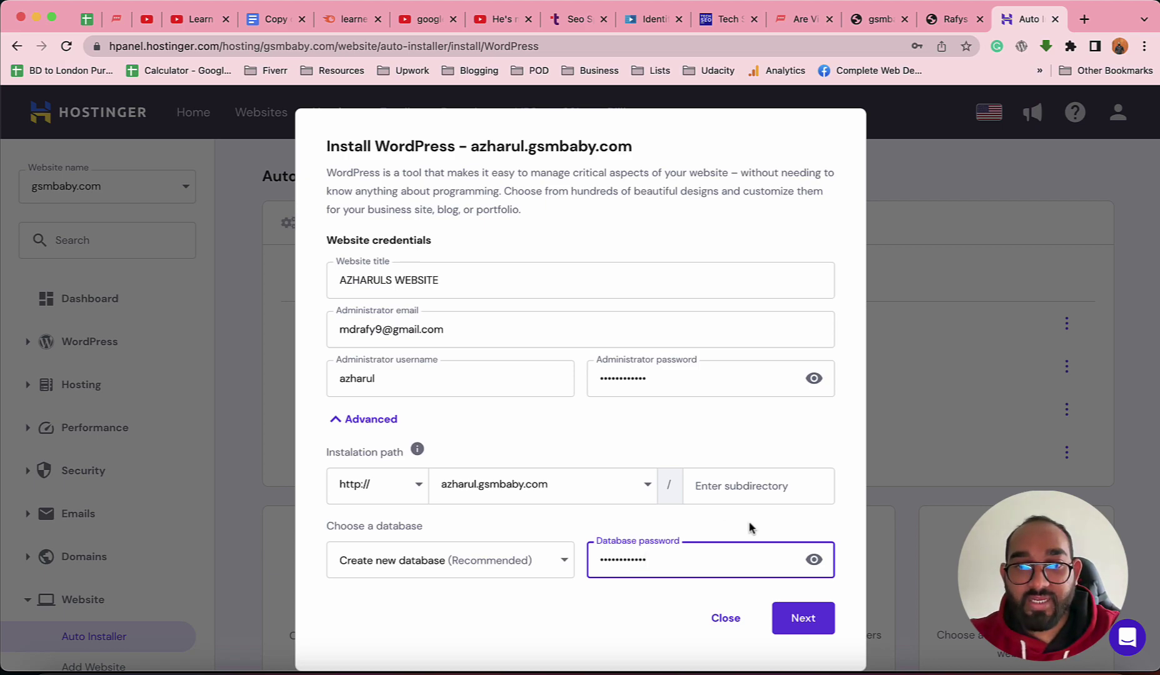
Continue to version settings and keep WordPress 6.2 (Recommended).
{"action": "left_click", "coordinate": [802, 618]}
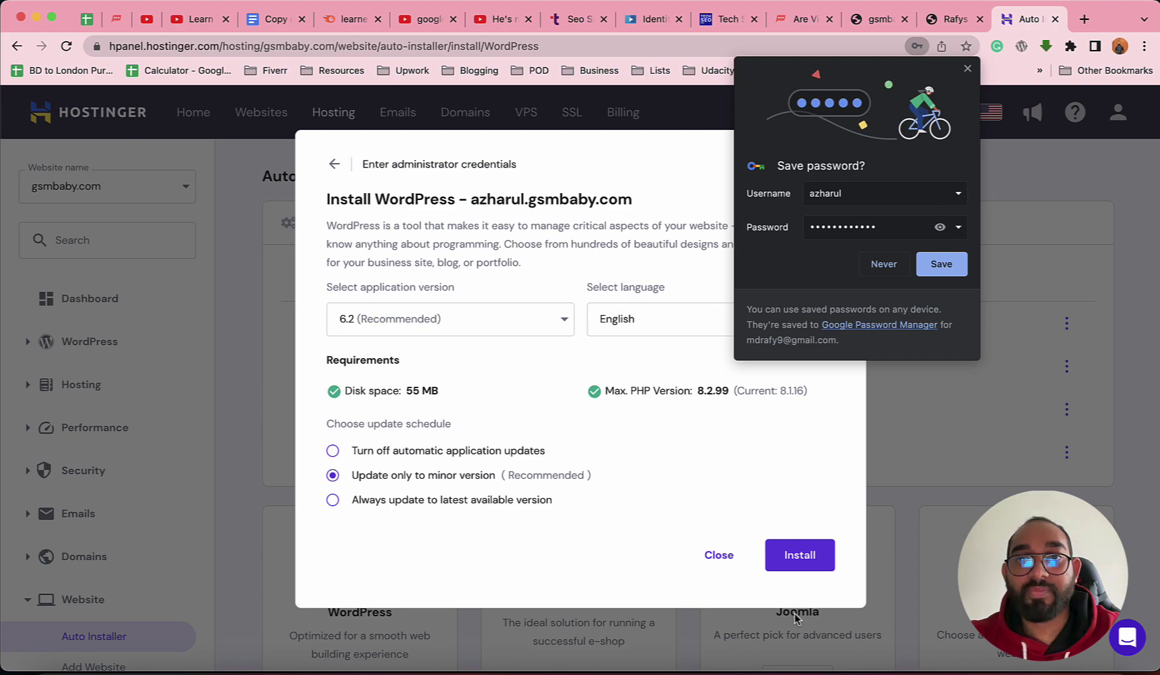
{"action": "left_click", "coordinate": [967, 69]}
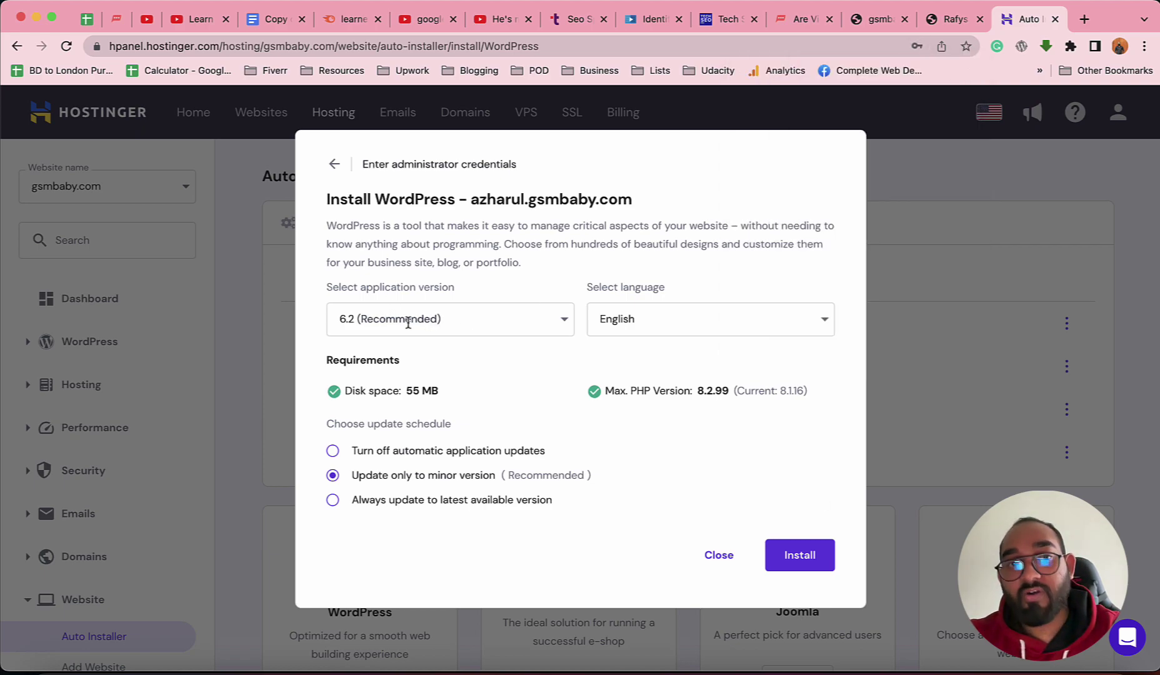
{"action": "left_click", "coordinate": [440, 317]}
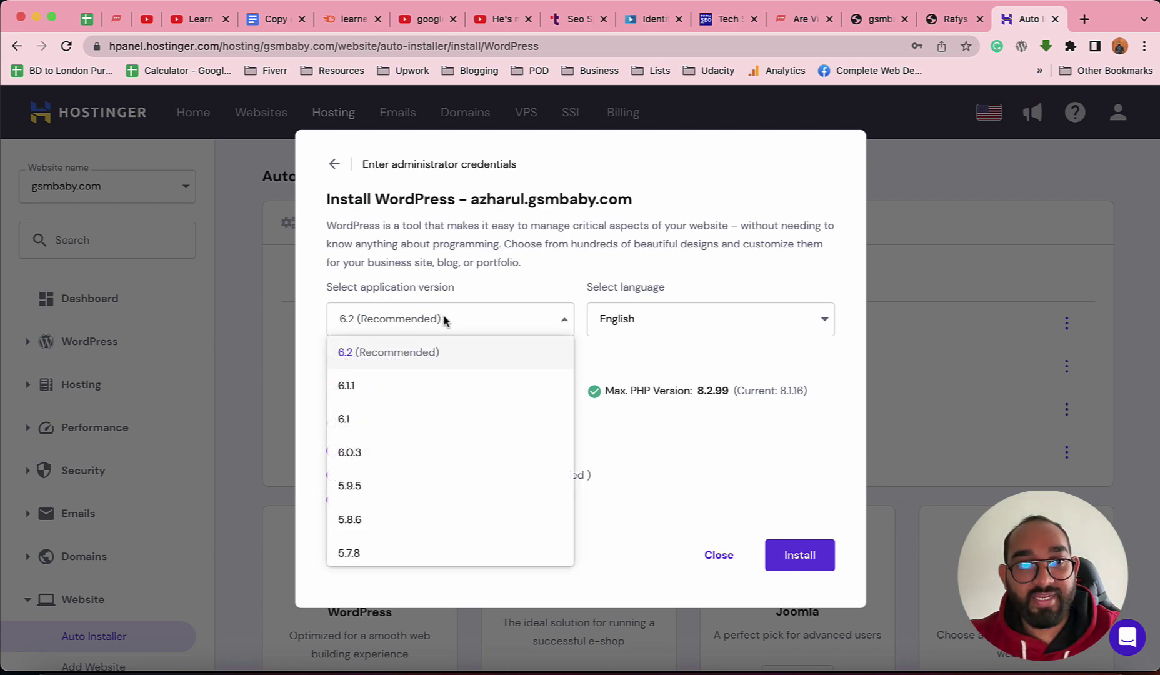
{"action": "scroll", "coordinate": [383, 445], "scroll_direction": "down", "scroll_amount": 3}
{"action": "scroll", "coordinate": [383, 446], "scroll_direction": "up", "scroll_amount": 1}
{"action": "scroll", "coordinate": [383, 446], "scroll_direction": "up", "scroll_amount": 3}
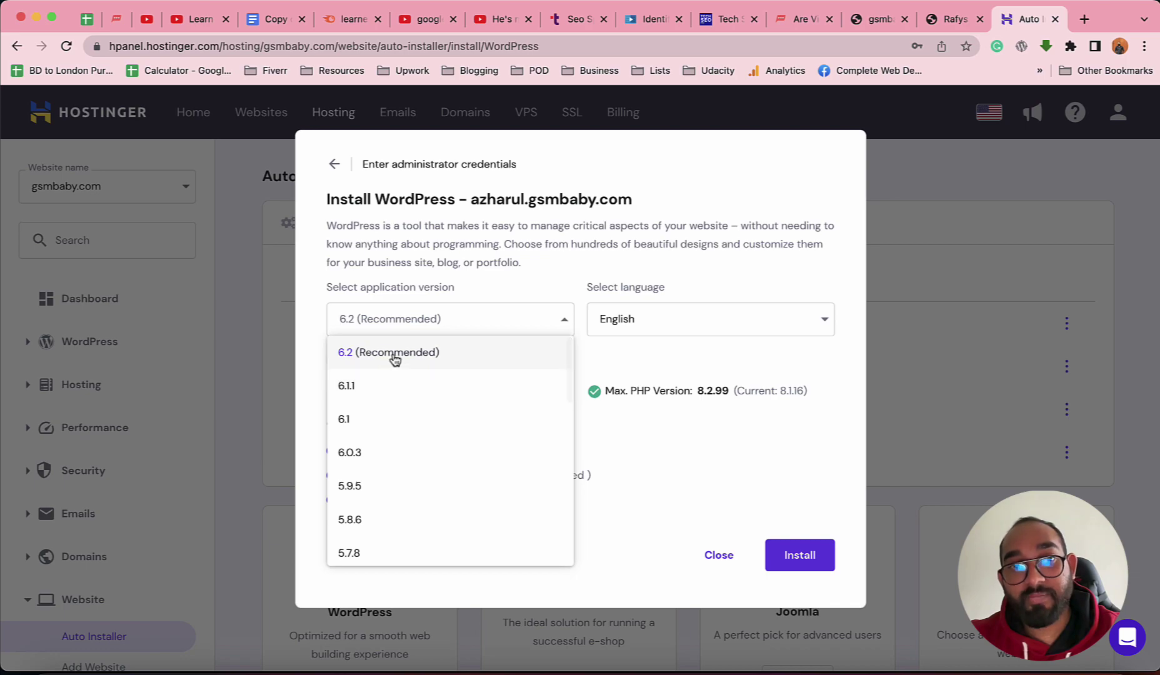
{"action": "left_click", "coordinate": [380, 353]}
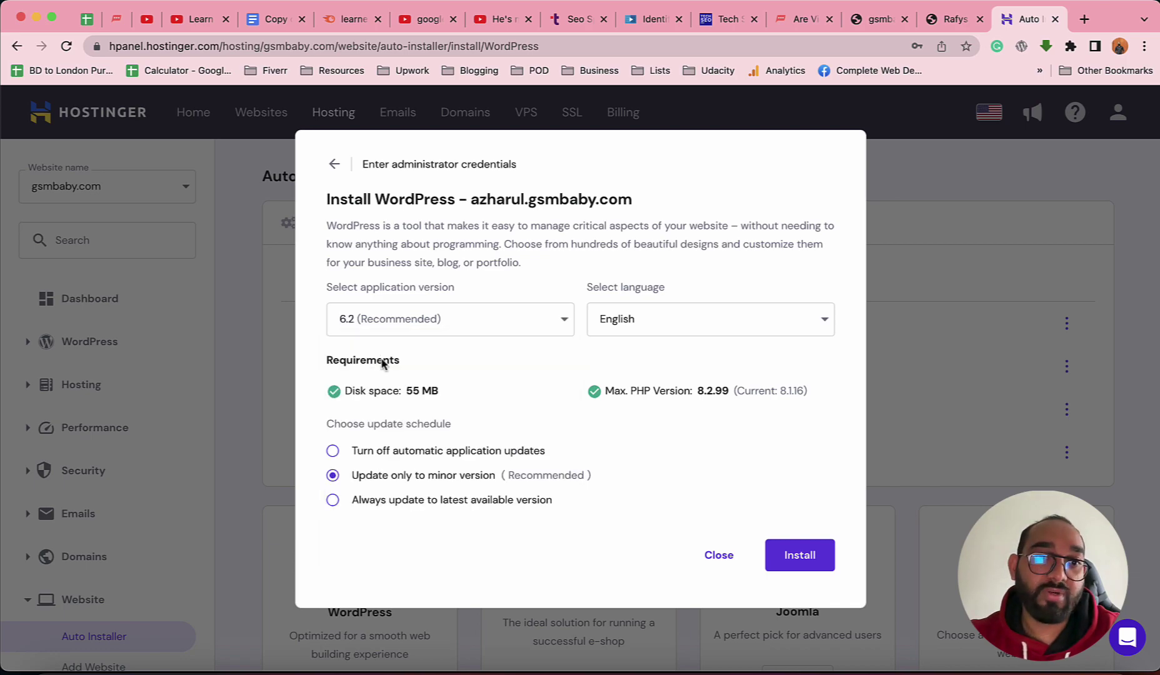
Keep English as the site language and run the WordPress installation.
{"action": "left_click", "coordinate": [647, 312]}
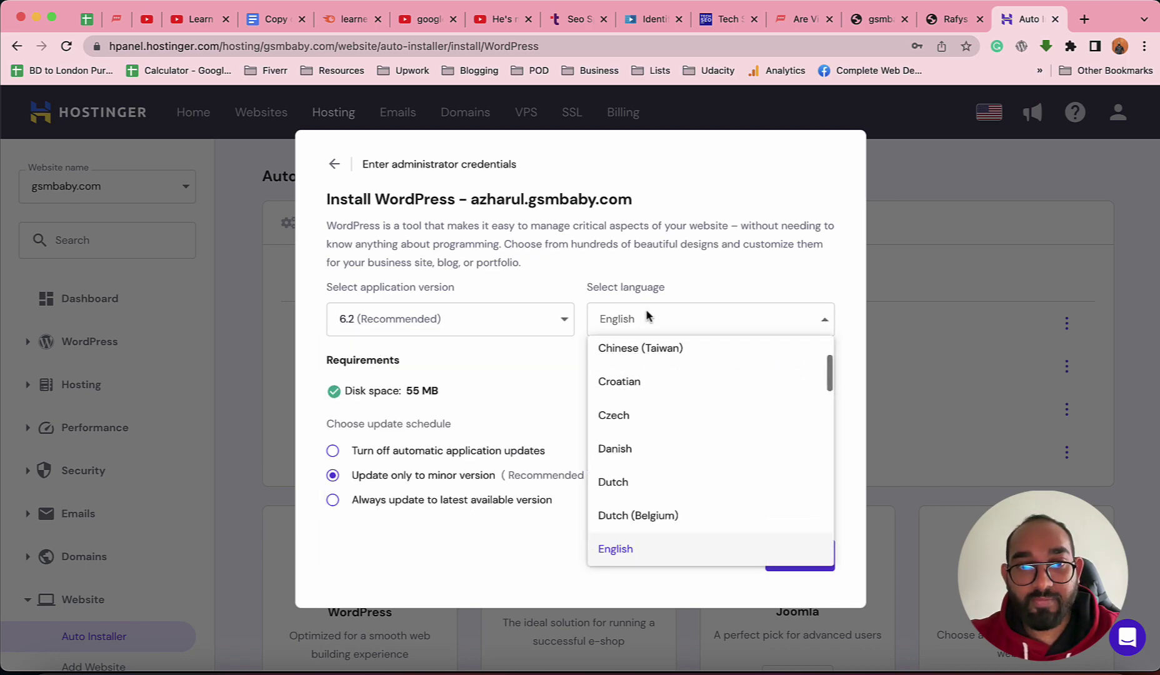
{"action": "scroll", "coordinate": [640, 400], "scroll_direction": "up", "scroll_amount": 3}
{"action": "scroll", "coordinate": [640, 407], "scroll_direction": "down", "scroll_amount": 10}
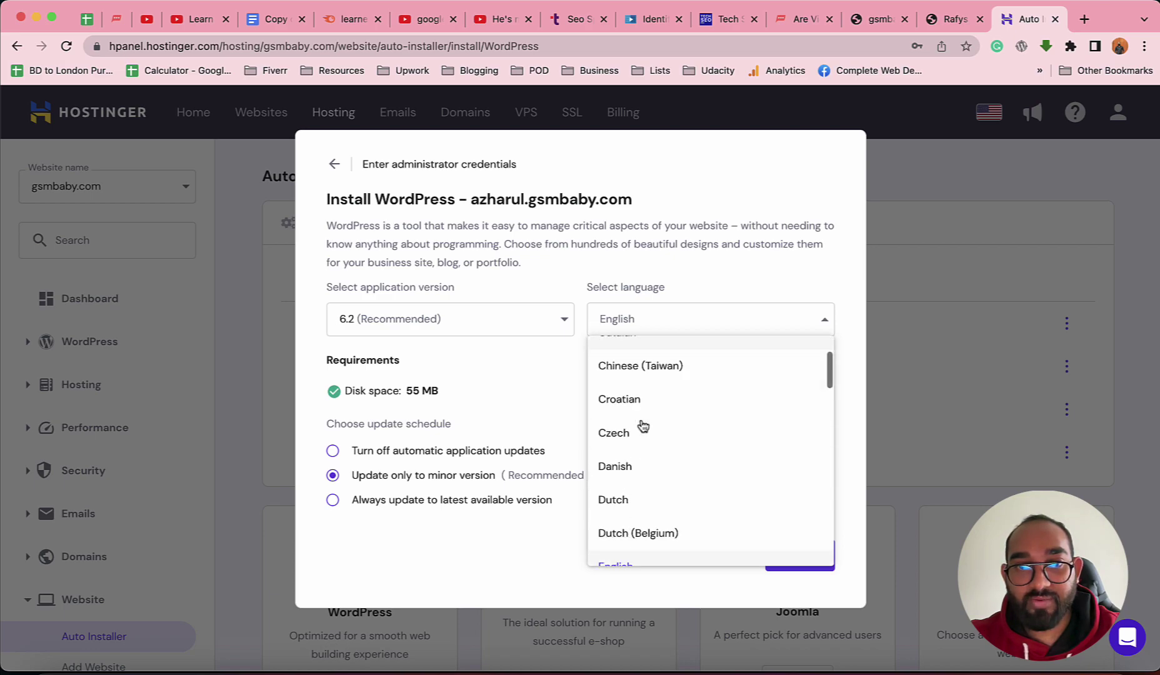
{"action": "scroll", "coordinate": [641, 427], "scroll_direction": "down", "scroll_amount": 2}
{"action": "scroll", "coordinate": [642, 427], "scroll_direction": "up", "scroll_amount": 6}
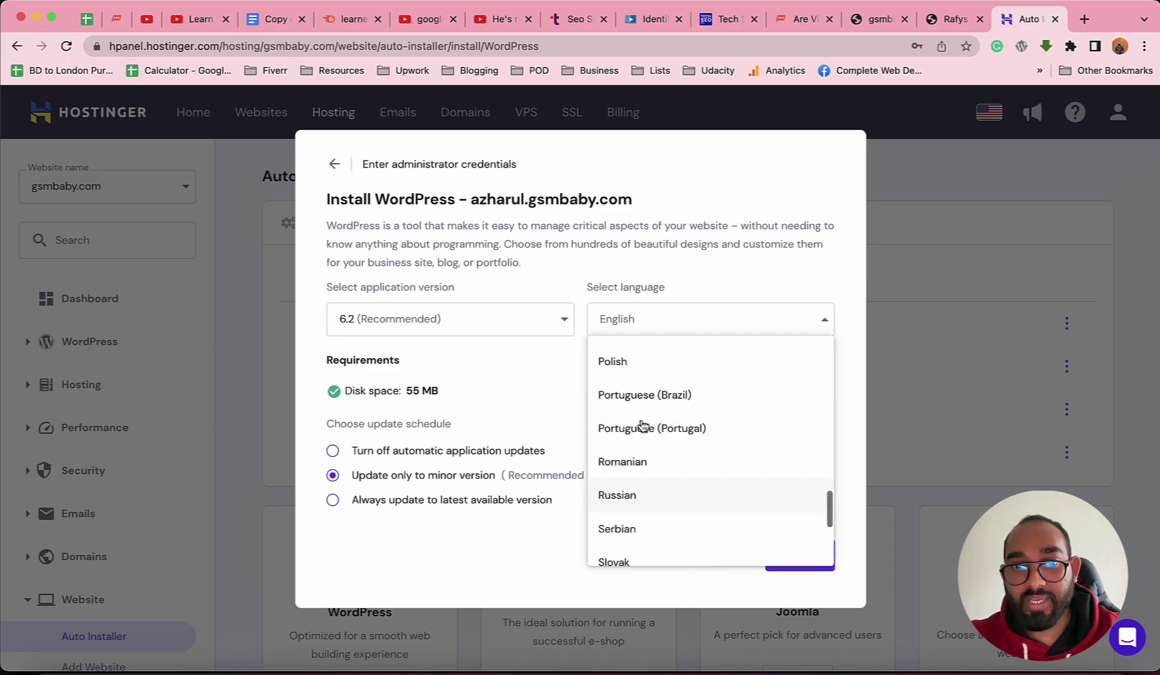
{"action": "left_click", "coordinate": [642, 323]}
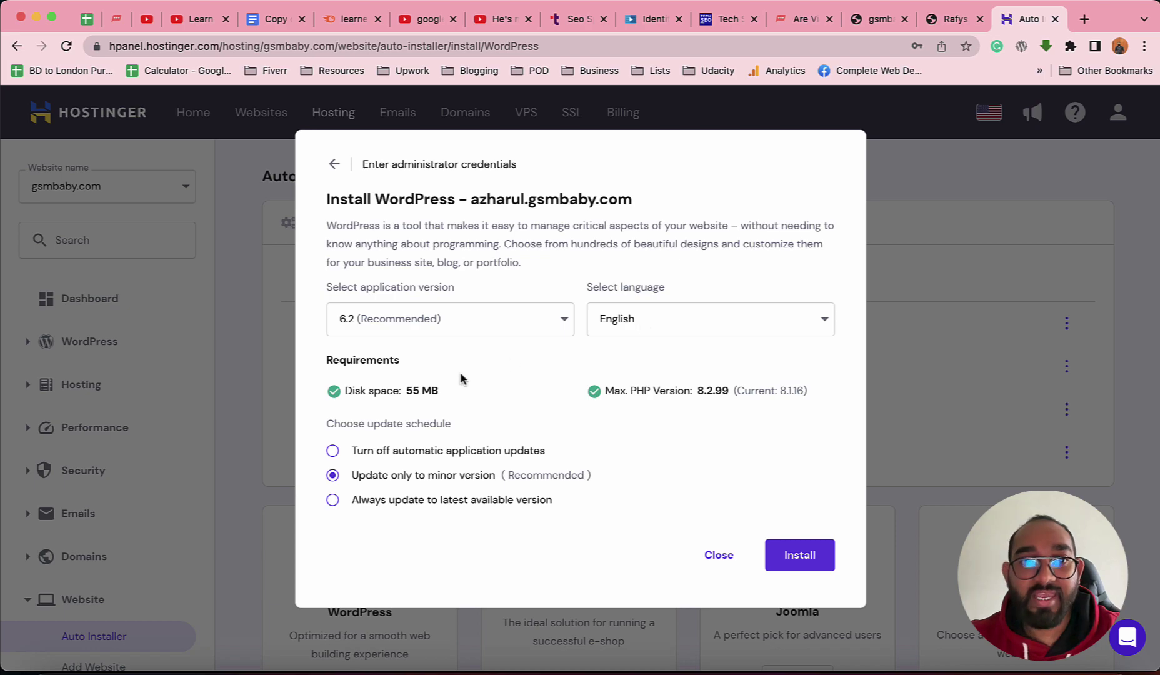
{"action": "left_click", "coordinate": [807, 556]}
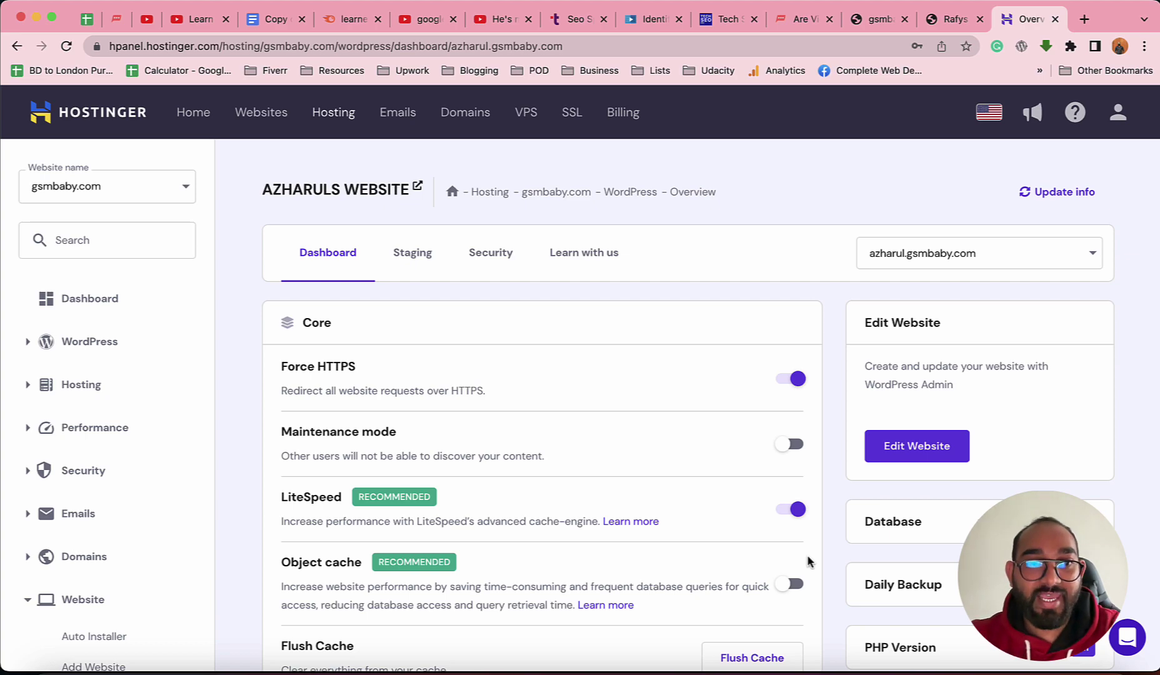
Open the site's WordPress admin in a new tab via the Edit Website button.
{"action": "scroll", "coordinate": [800, 576], "scroll_direction": "down", "scroll_amount": 5}
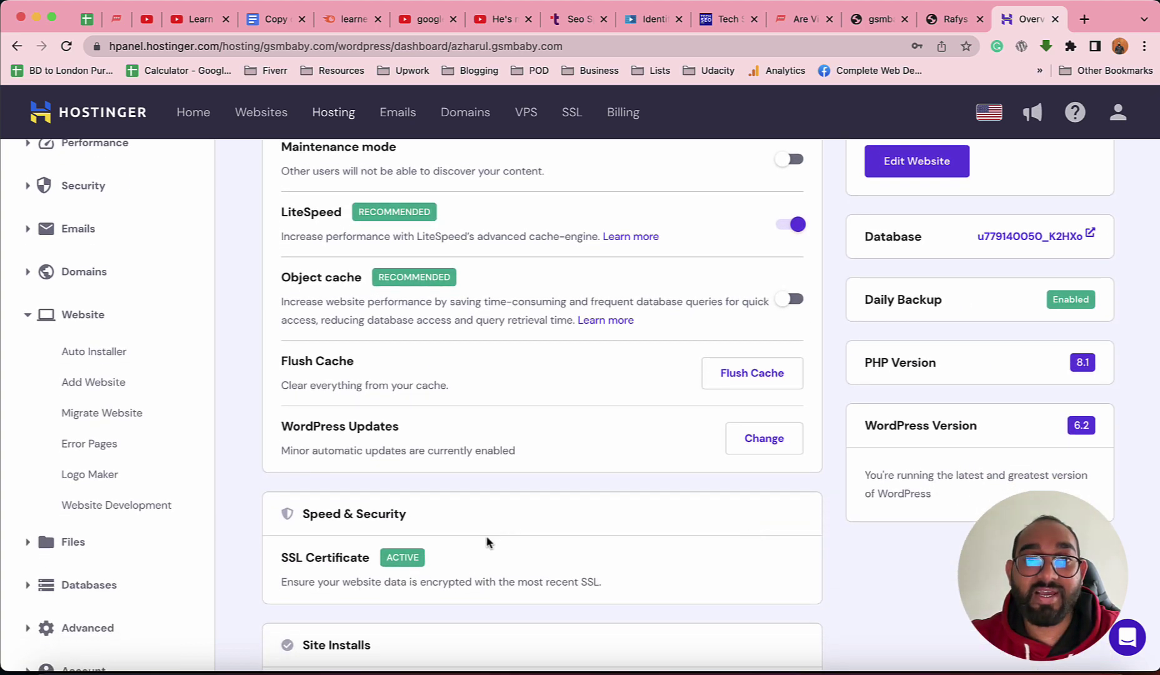
{"action": "scroll", "coordinate": [504, 539], "scroll_direction": "up", "scroll_amount": 2}
{"action": "scroll", "coordinate": [505, 541], "scroll_direction": "up", "scroll_amount": 1}
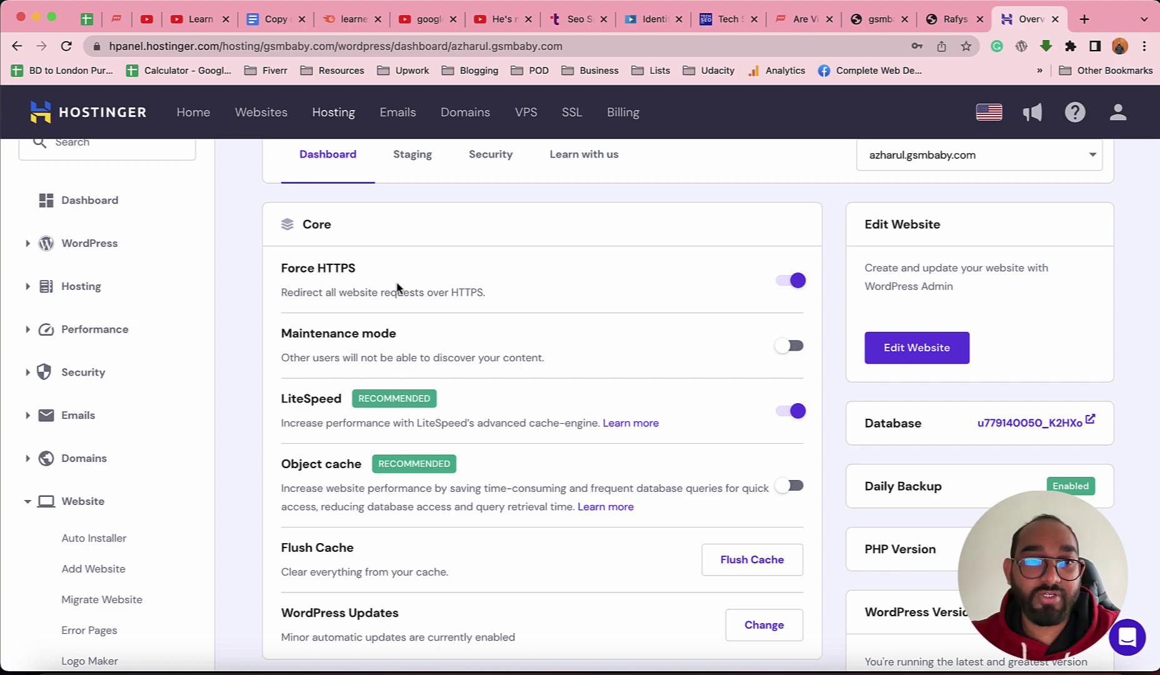
{"action": "scroll", "coordinate": [397, 288], "scroll_direction": "up", "scroll_amount": 1}
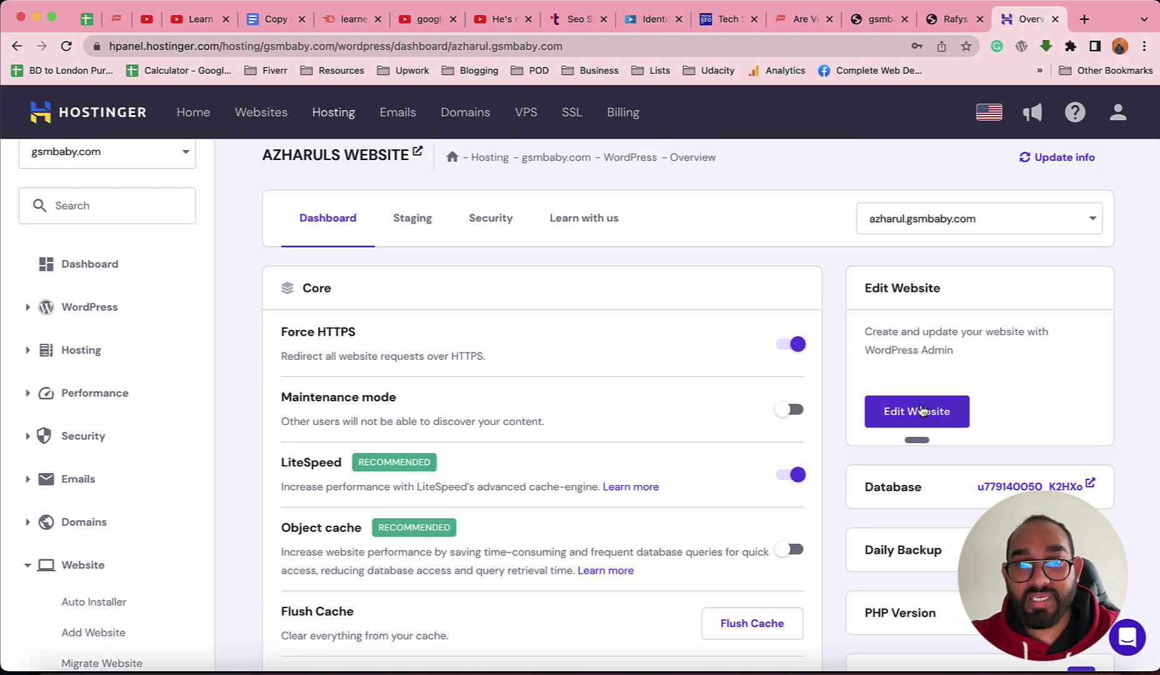
{"action": "left_click", "coordinate": [912, 424]}
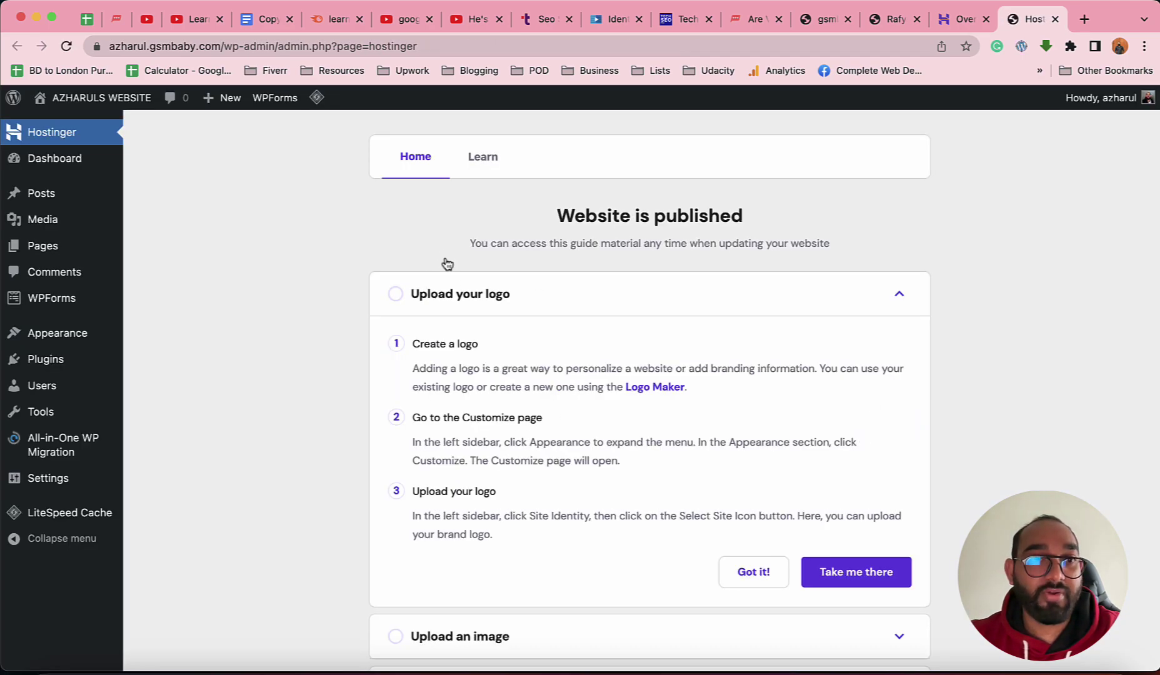
Mark the logo upload task done and preview the live website.
{"action": "left_click", "coordinate": [739, 575]}
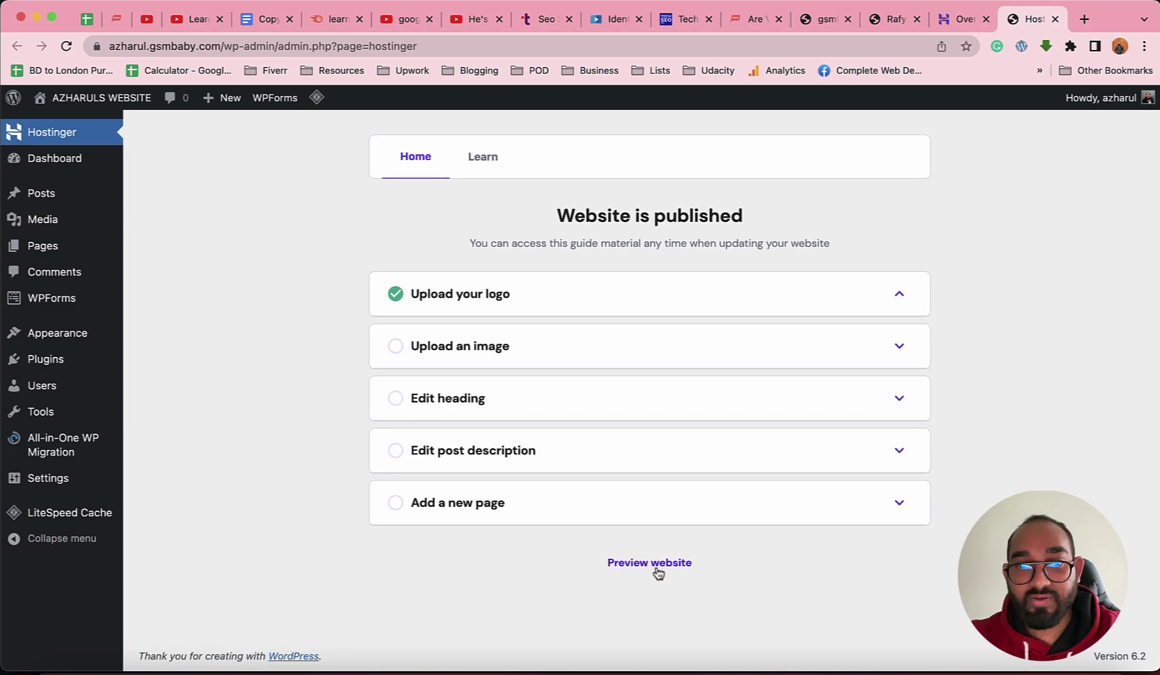
{"action": "left_click", "coordinate": [656, 564]}
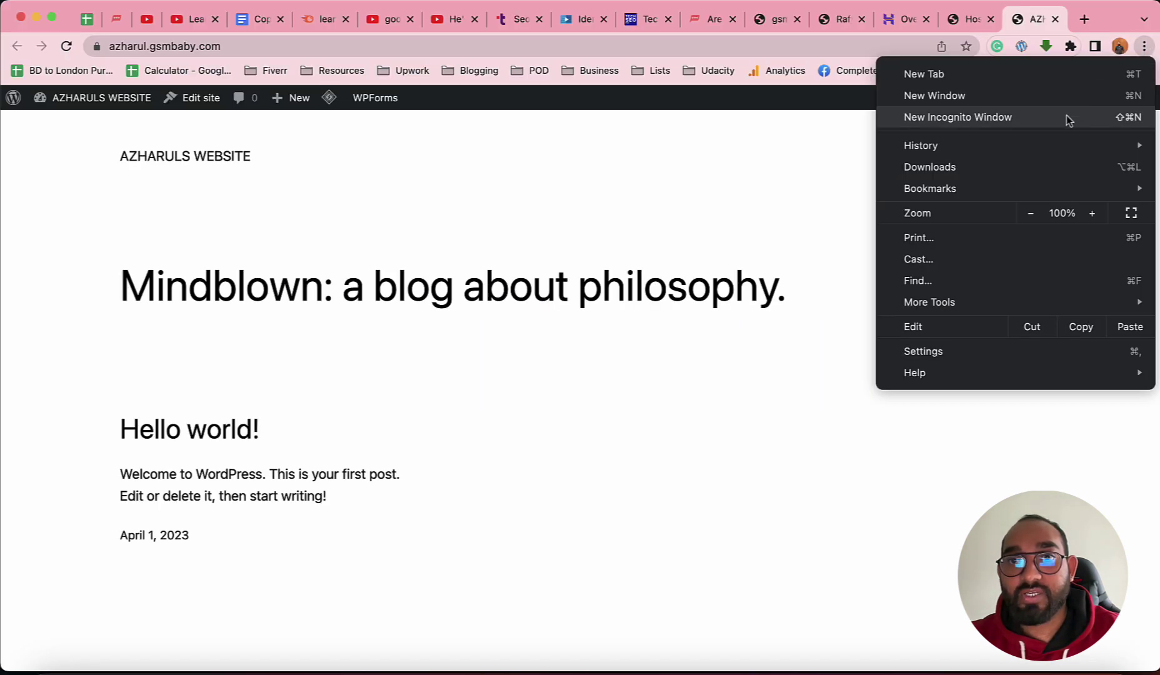
Open azharul.gsmbaby.com/wp-admin in a new private browser window.
{"action": "left_click", "coordinate": [1066, 117]}
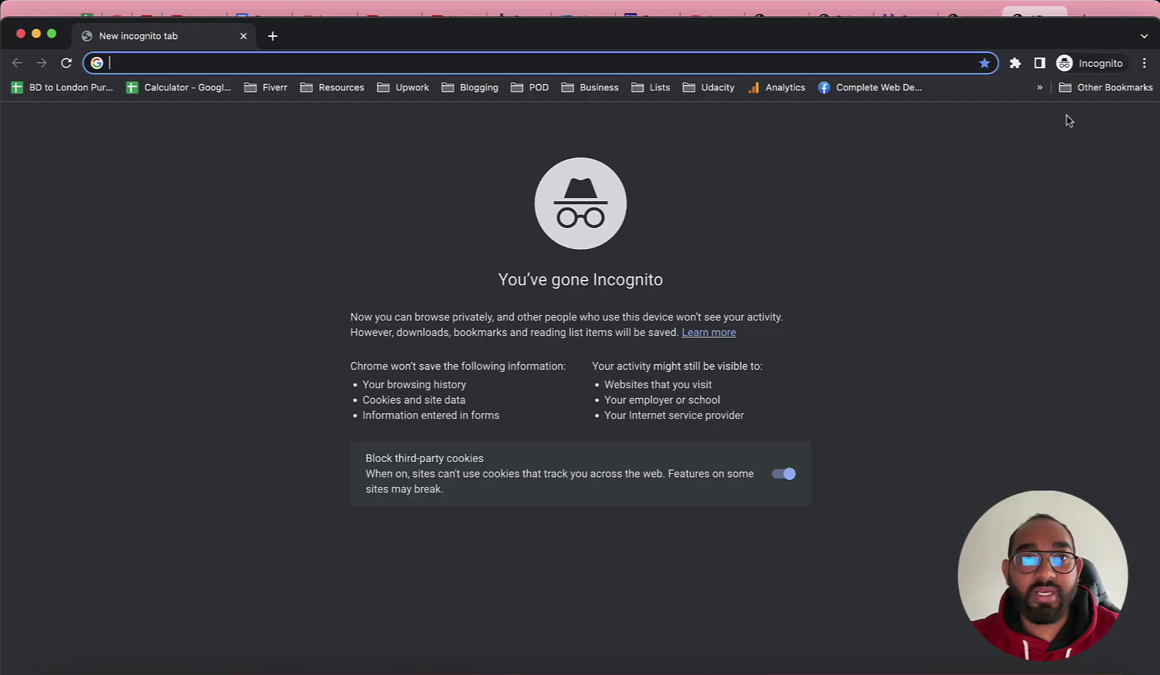
{"action": "type", "text": "azharul"}
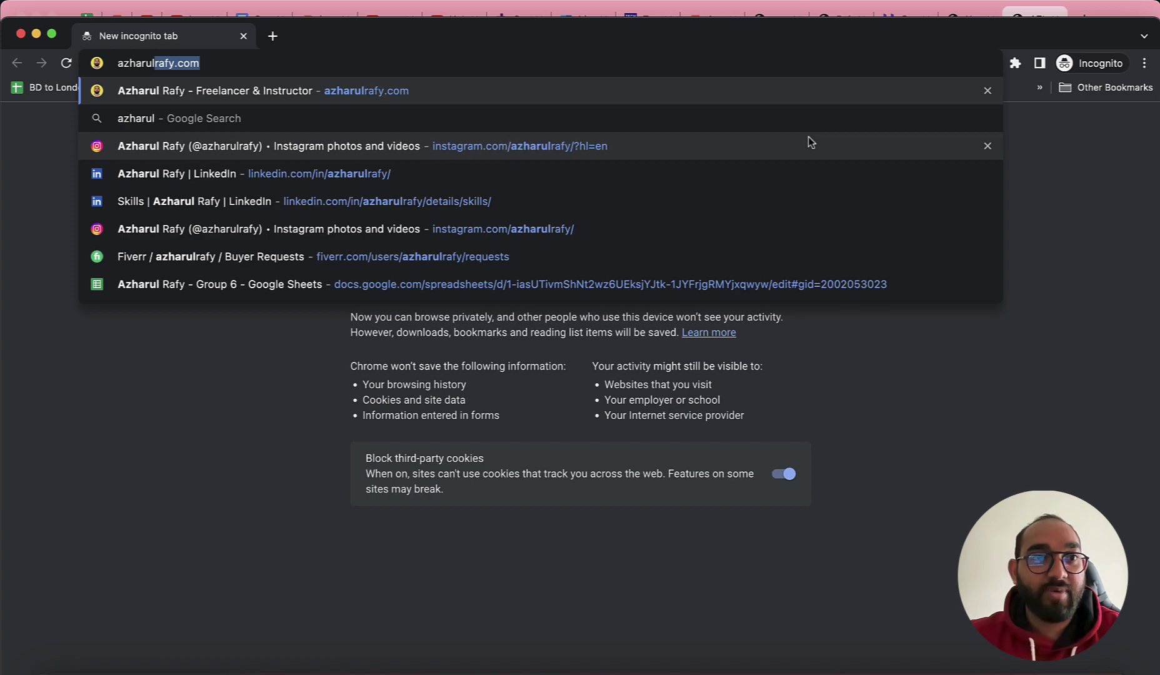
{"action": "type", "text": ".gsm"}
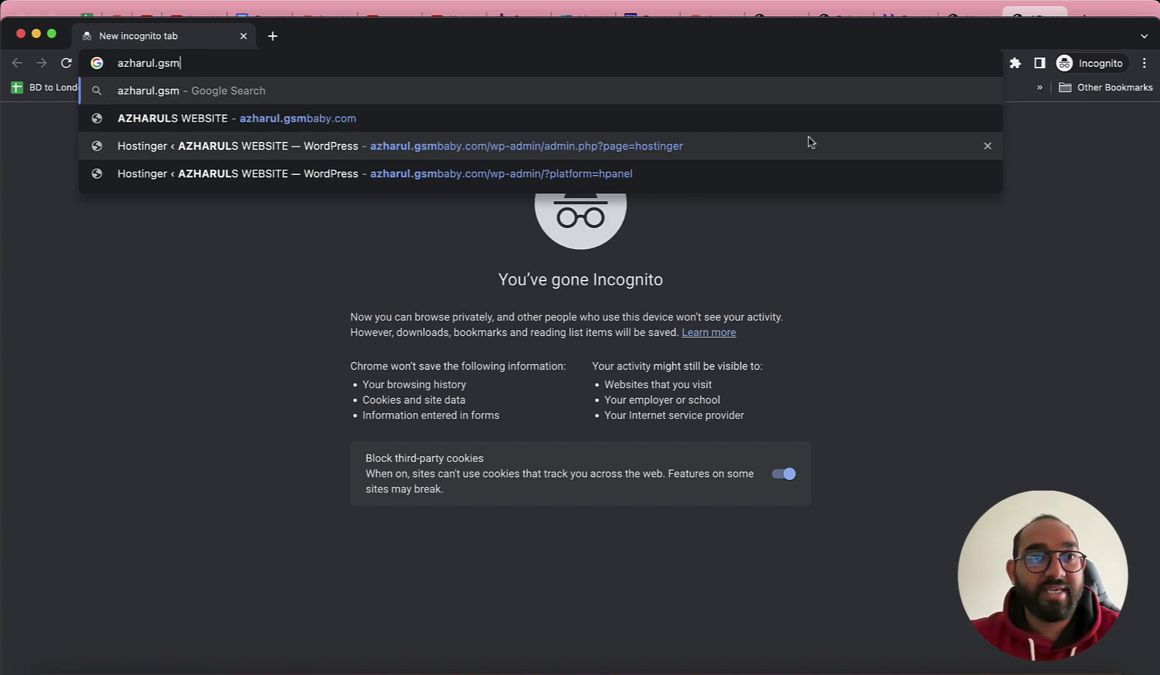
{"action": "left_click", "coordinate": [677, 125]}
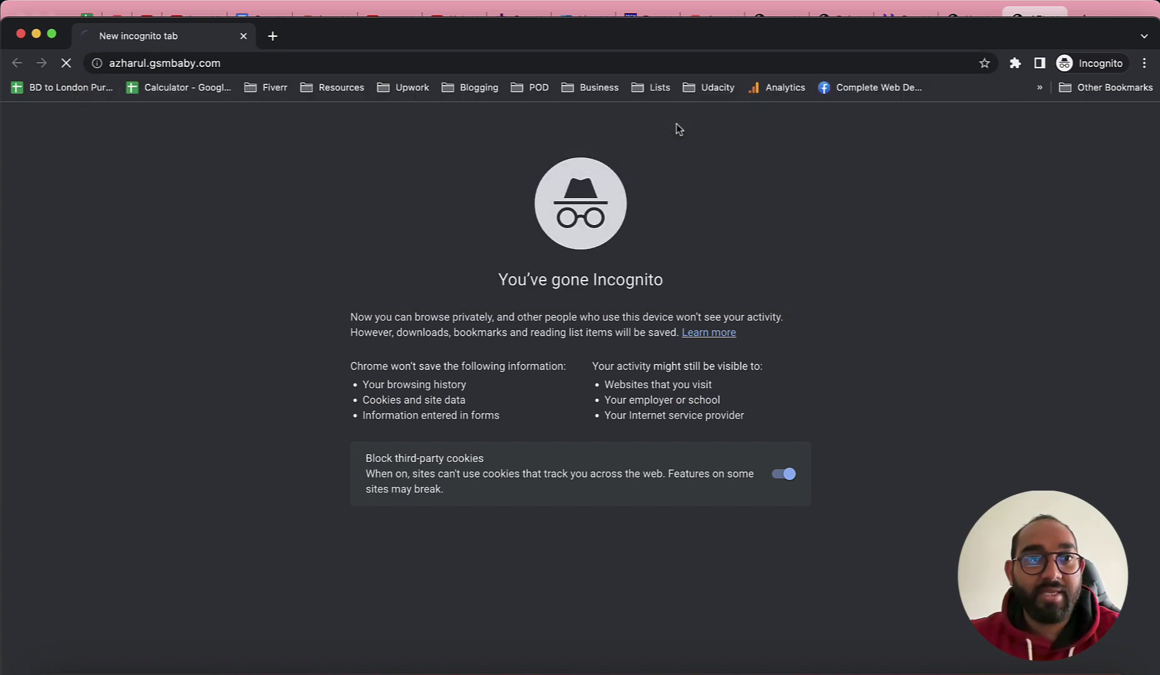
{"action": "left_click", "coordinate": [276, 60]}
{"action": "left_click", "coordinate": [300, 61]}
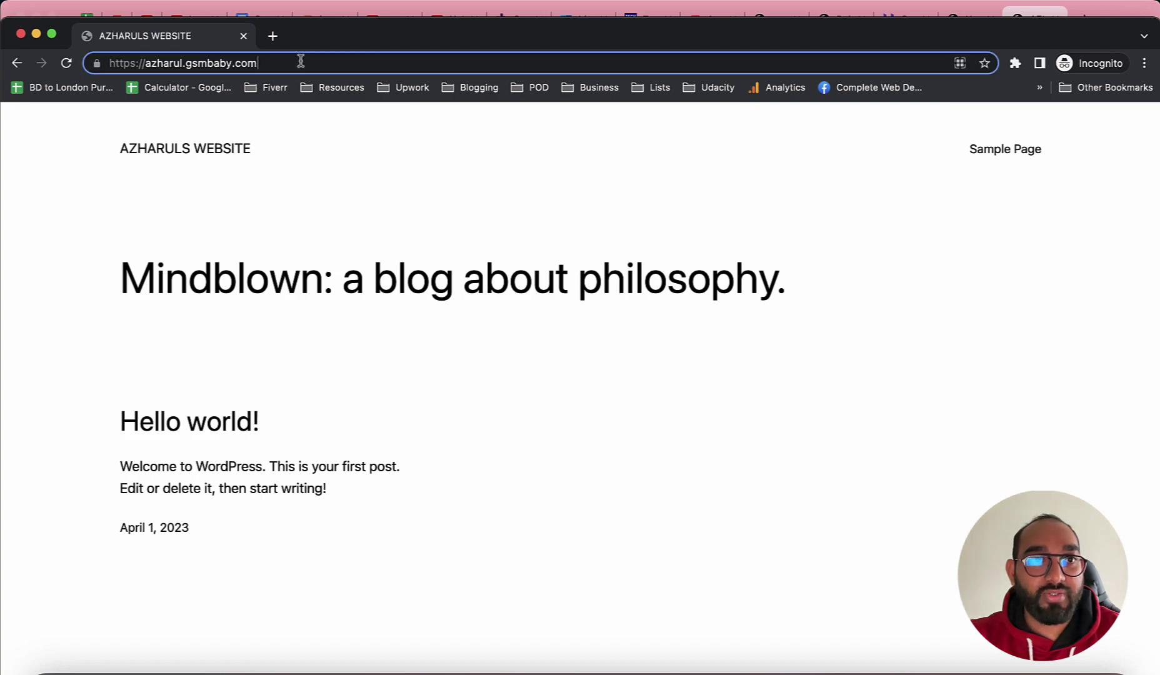
{"action": "type", "text": "/"}
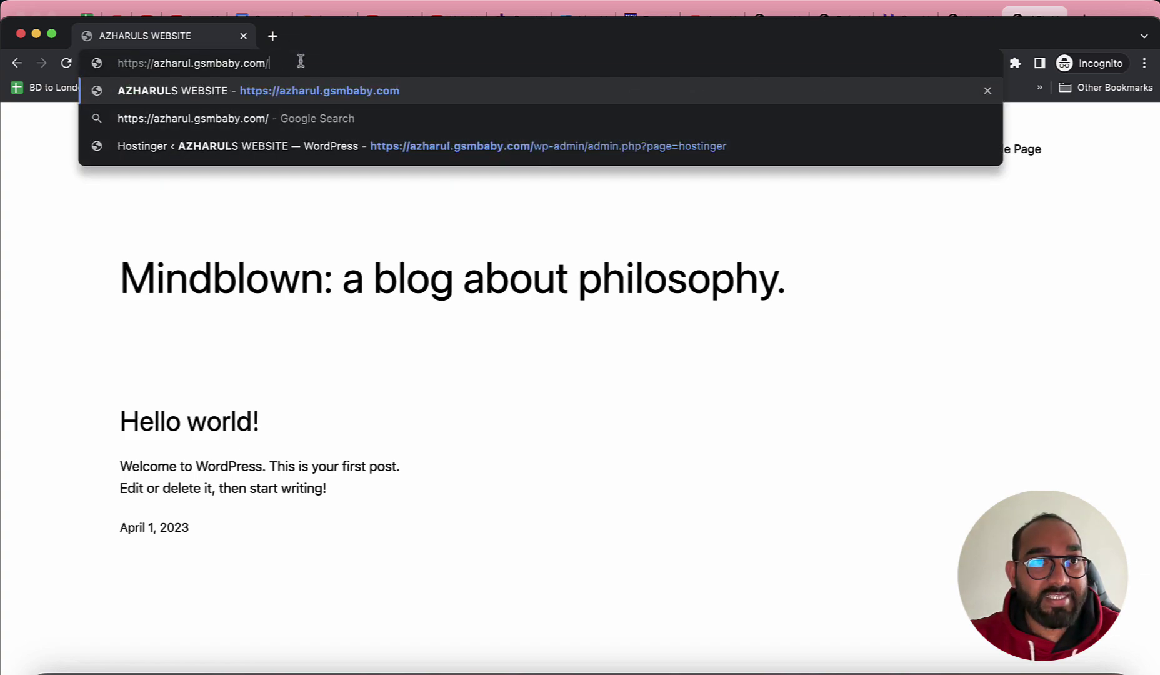
{"action": "type", "text": "wp-admin"}
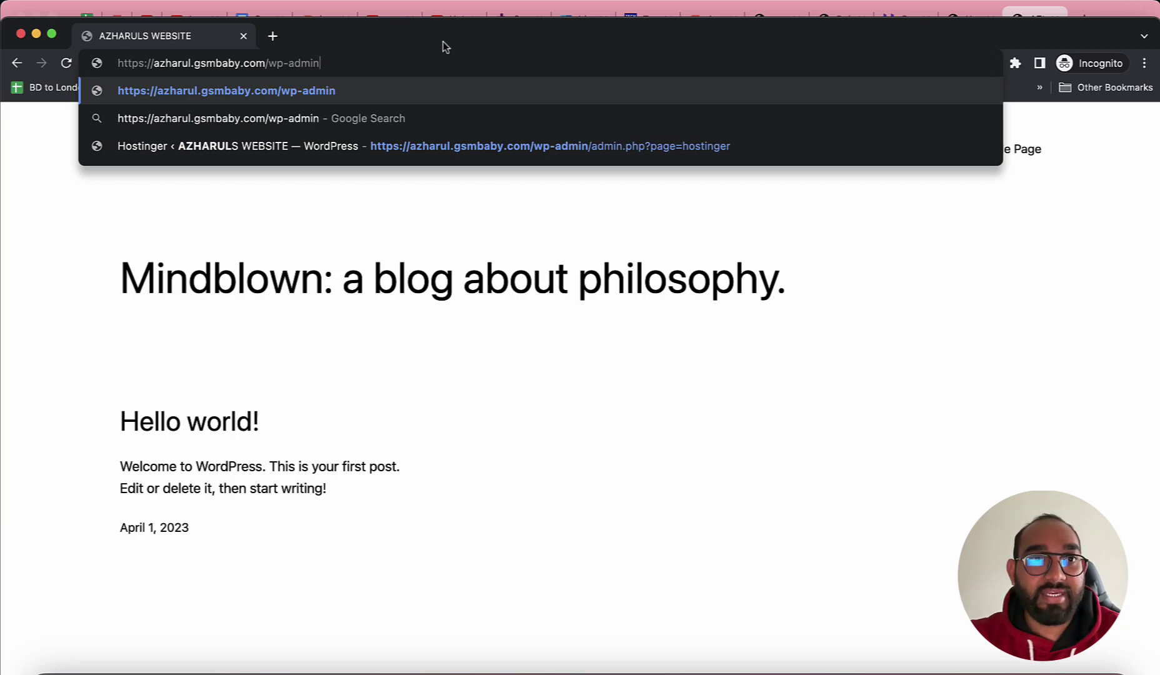
{"action": "key", "text": "Return"}
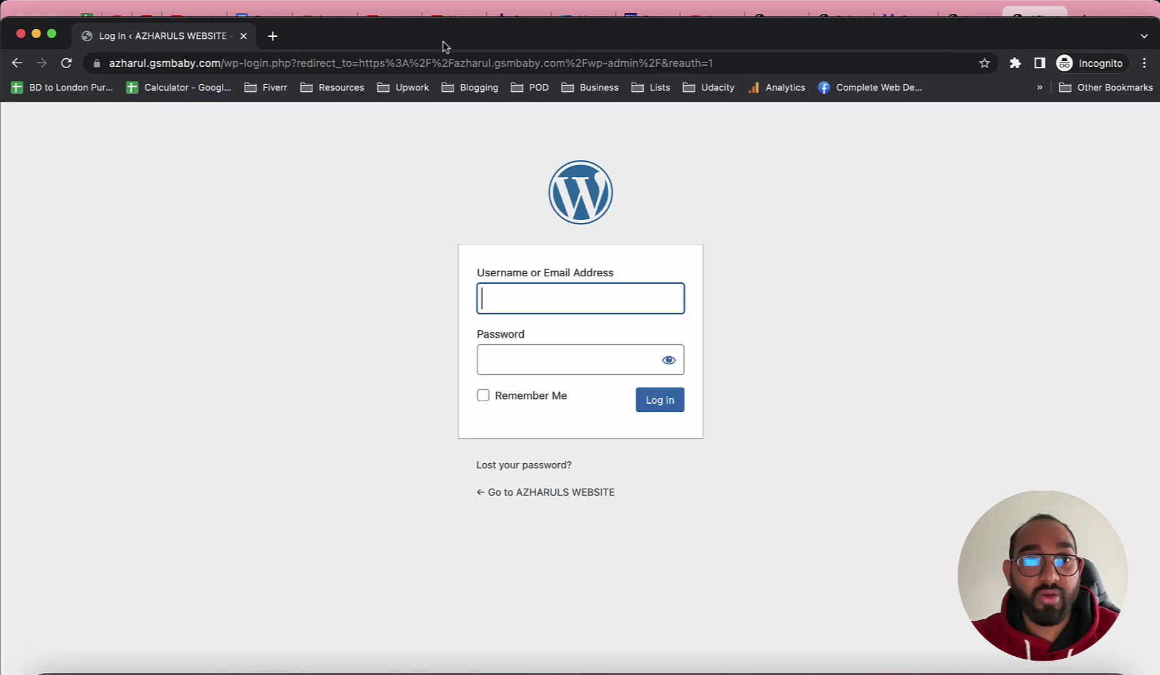
Fill in the administrator username and password on the WordPress login page.
{"action": "left_click", "coordinate": [528, 300]}
{"action": "type", "text": "azharul"}
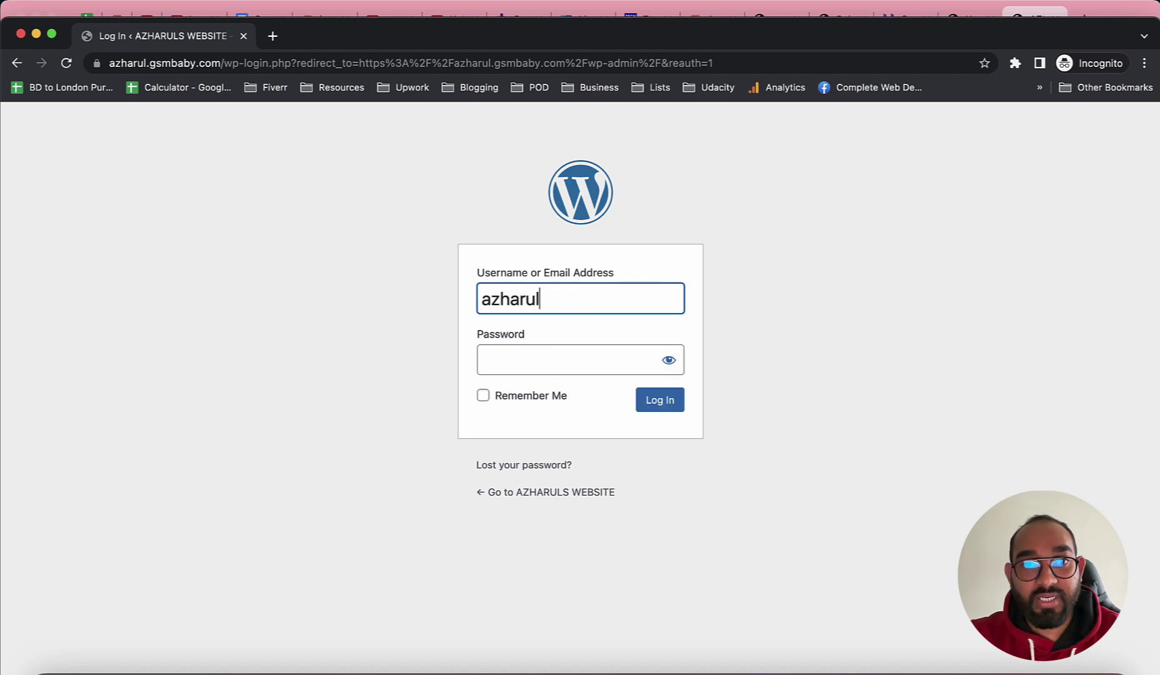
{"action": "left_click", "coordinate": [513, 357]}
{"action": "type", "text": "************"}
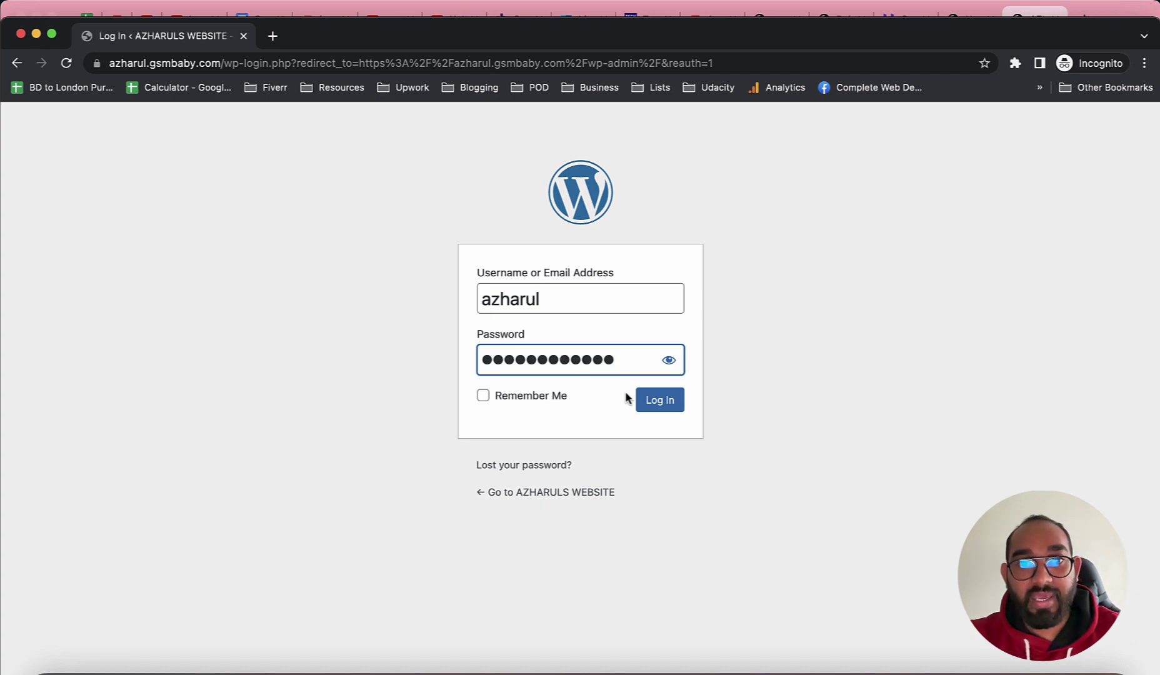
Log in to WordPress admin and go to Appearance > Themes.
{"action": "left_click", "coordinate": [644, 403]}
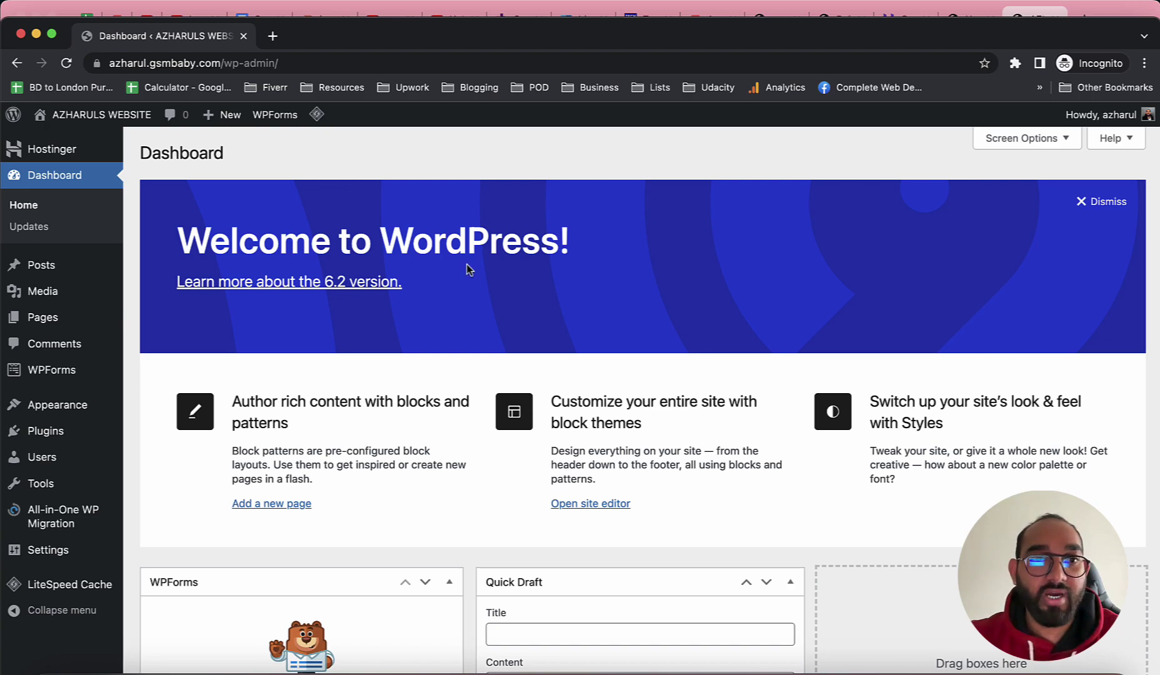
{"action": "scroll", "coordinate": [453, 431], "scroll_direction": "down", "scroll_amount": 15}
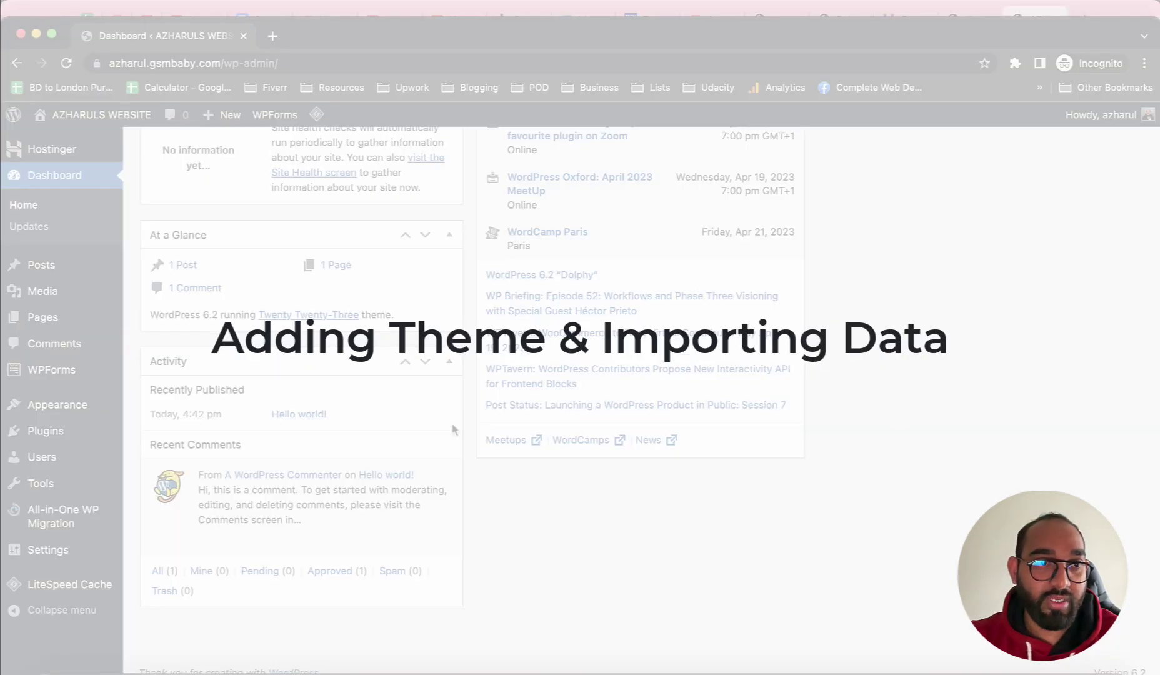
{"action": "scroll", "coordinate": [453, 430], "scroll_direction": "up", "scroll_amount": 15}
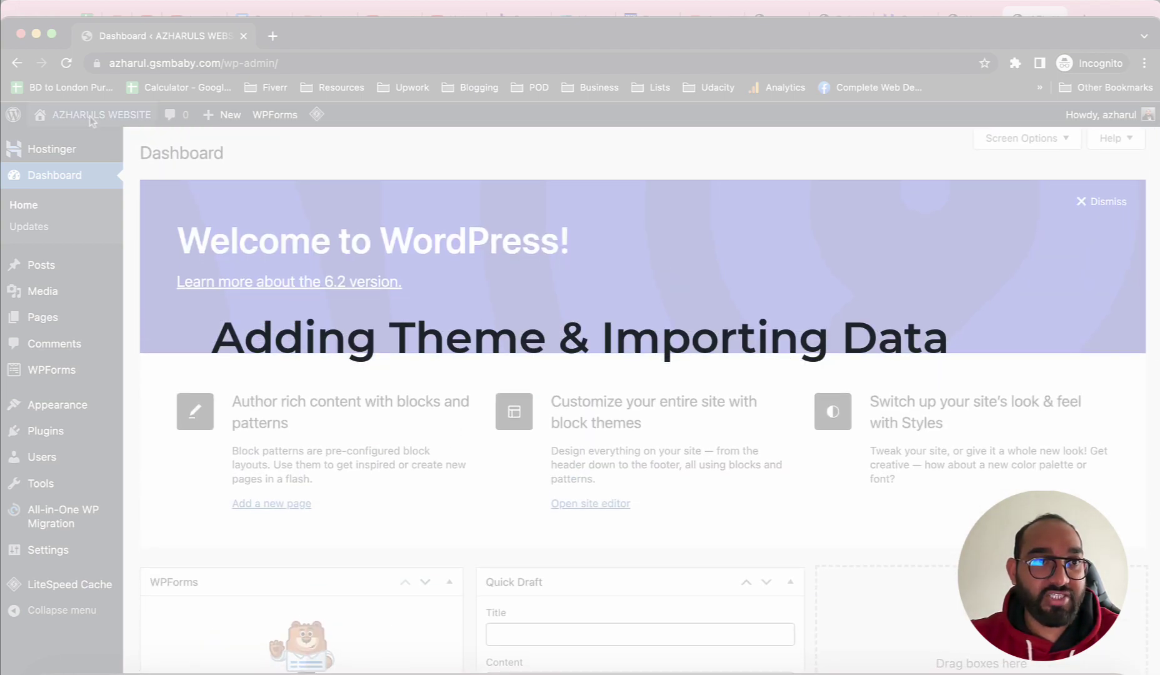
{"action": "mouse_move", "coordinate": [67, 407]}
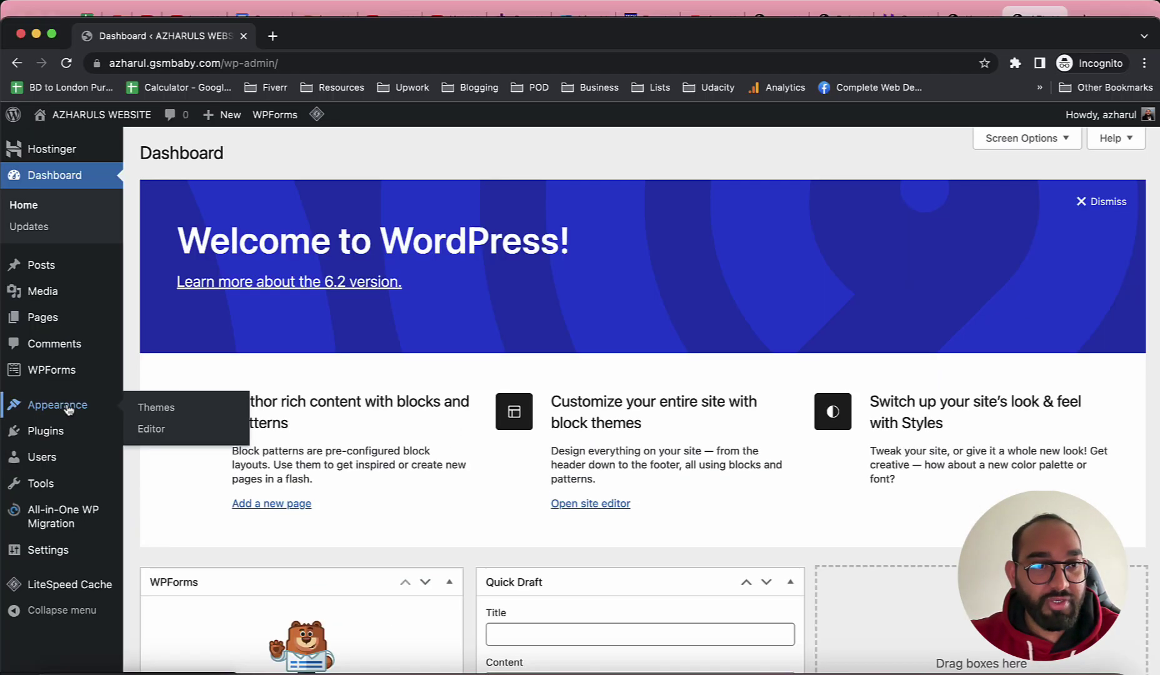
{"action": "left_click", "coordinate": [178, 415]}
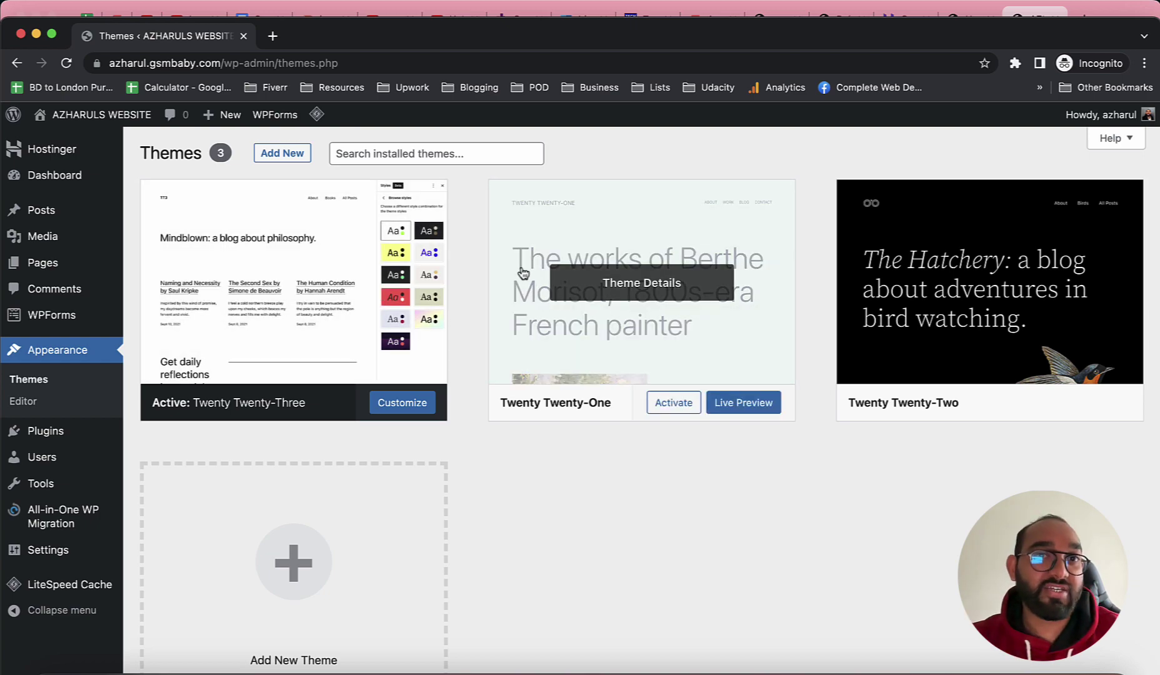
Install the Astra theme from Add New Themes and activate it.
{"action": "left_click", "coordinate": [275, 164]}
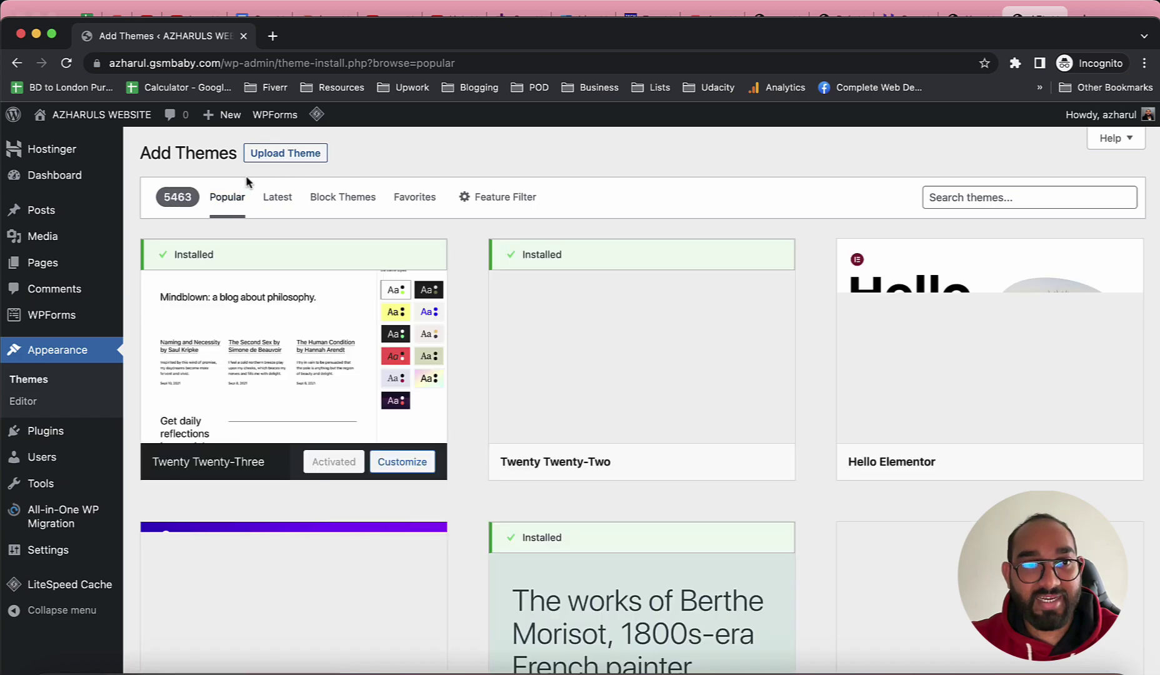
{"action": "scroll", "coordinate": [588, 325], "scroll_direction": "down", "scroll_amount": 6}
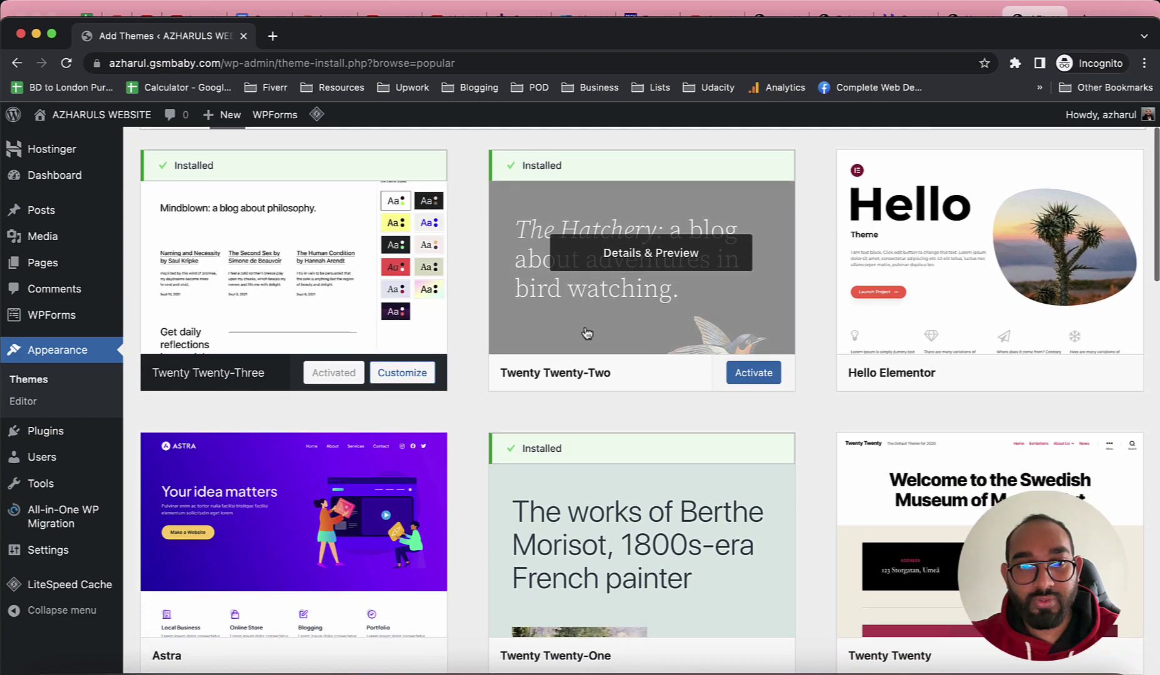
{"action": "scroll", "coordinate": [584, 326], "scroll_direction": "up", "scroll_amount": 6}
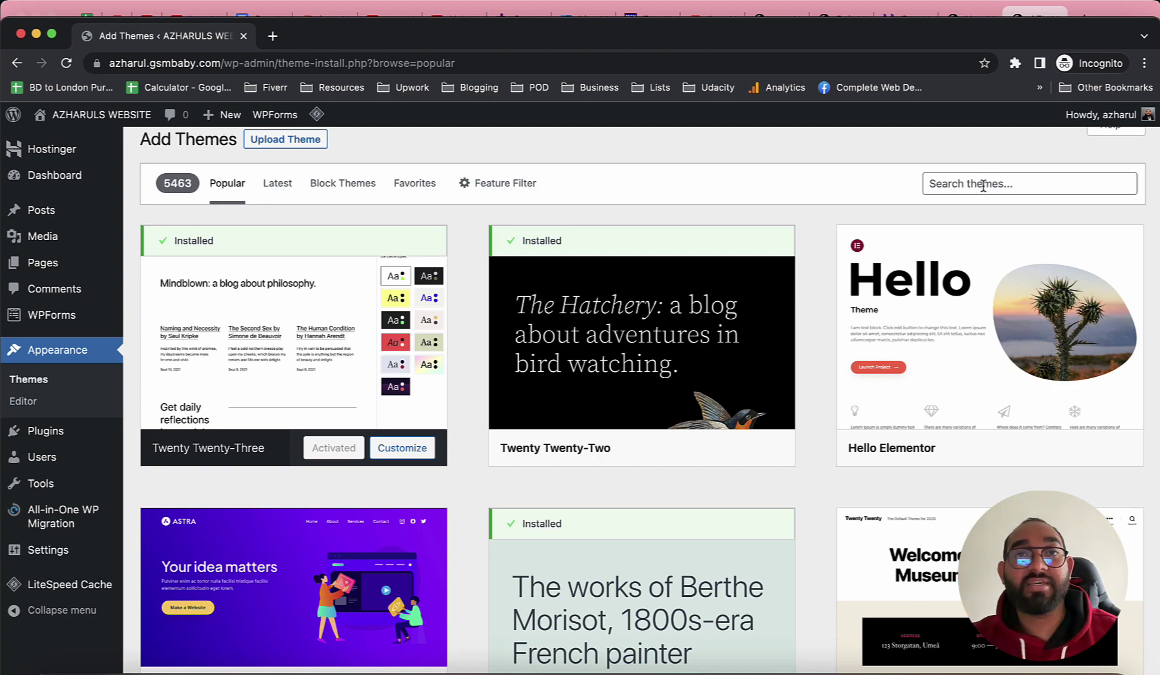
{"action": "scroll", "coordinate": [622, 328], "scroll_direction": "down", "scroll_amount": 2}
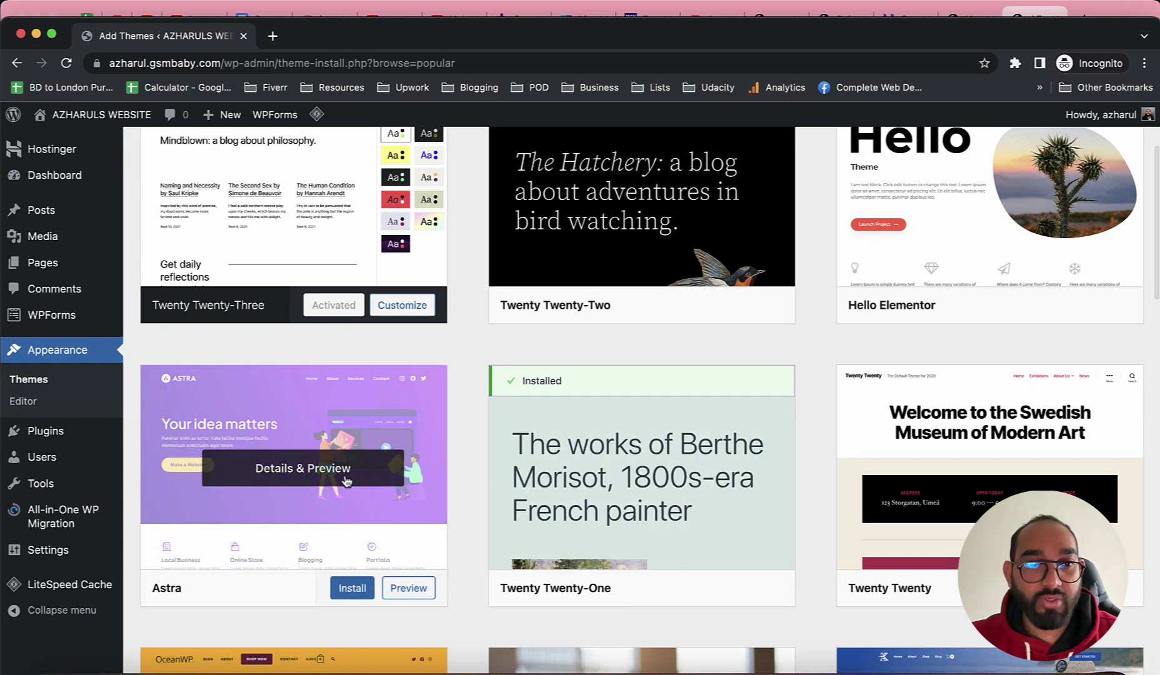
{"action": "left_click", "coordinate": [349, 591]}
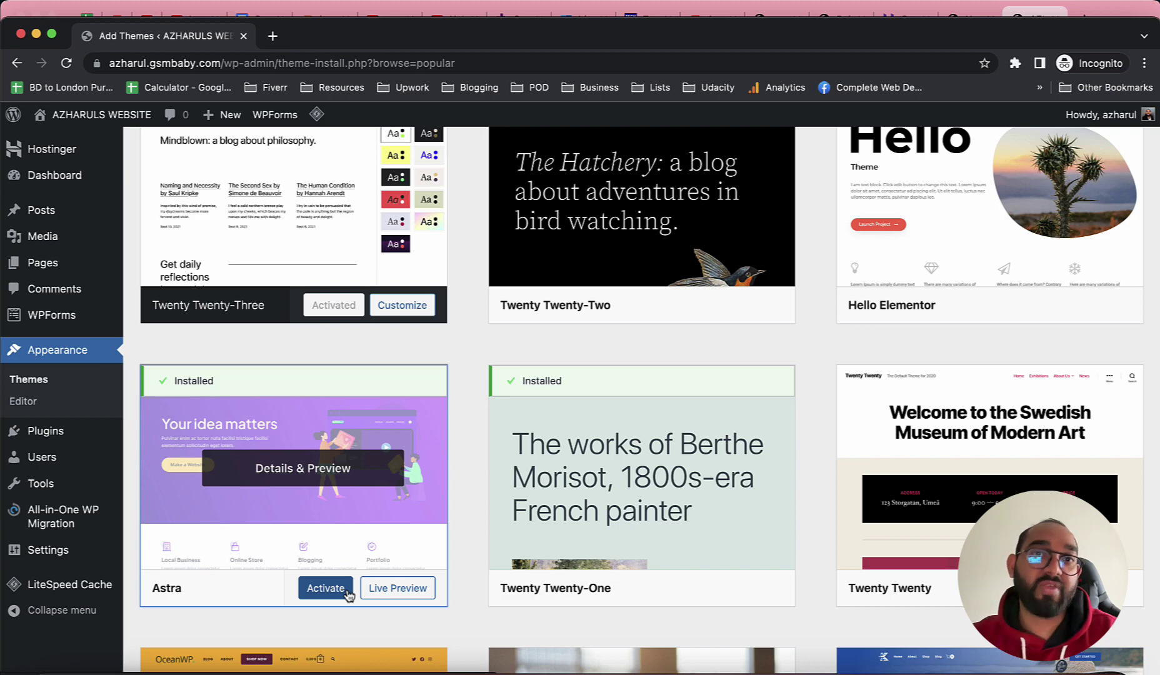
{"action": "left_click", "coordinate": [316, 598]}
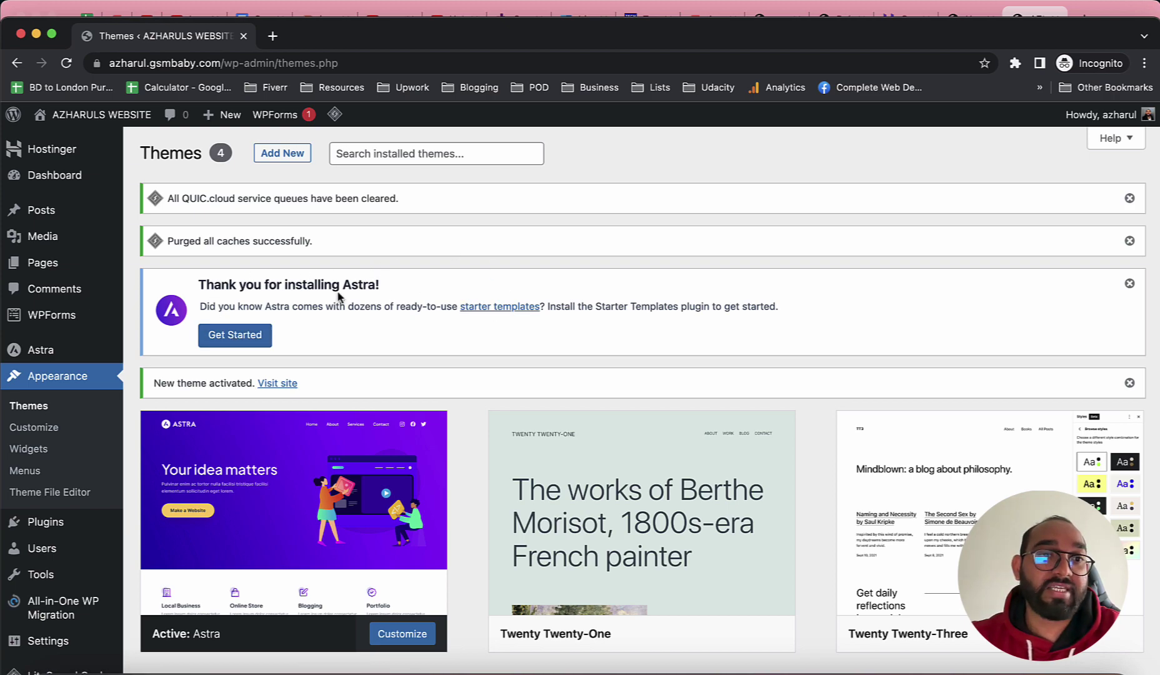
Launch Astra Starter Templates from the theme notice and begin building the website.
{"action": "left_click", "coordinate": [231, 338]}
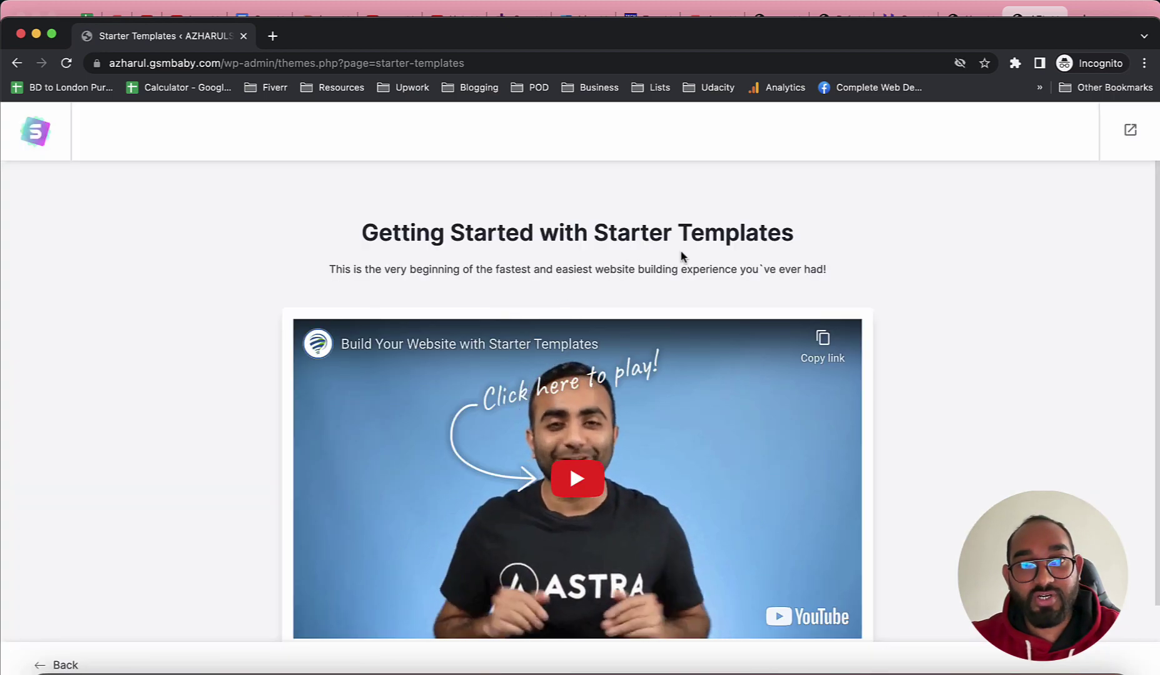
{"action": "scroll", "coordinate": [875, 277], "scroll_direction": "down", "scroll_amount": 2}
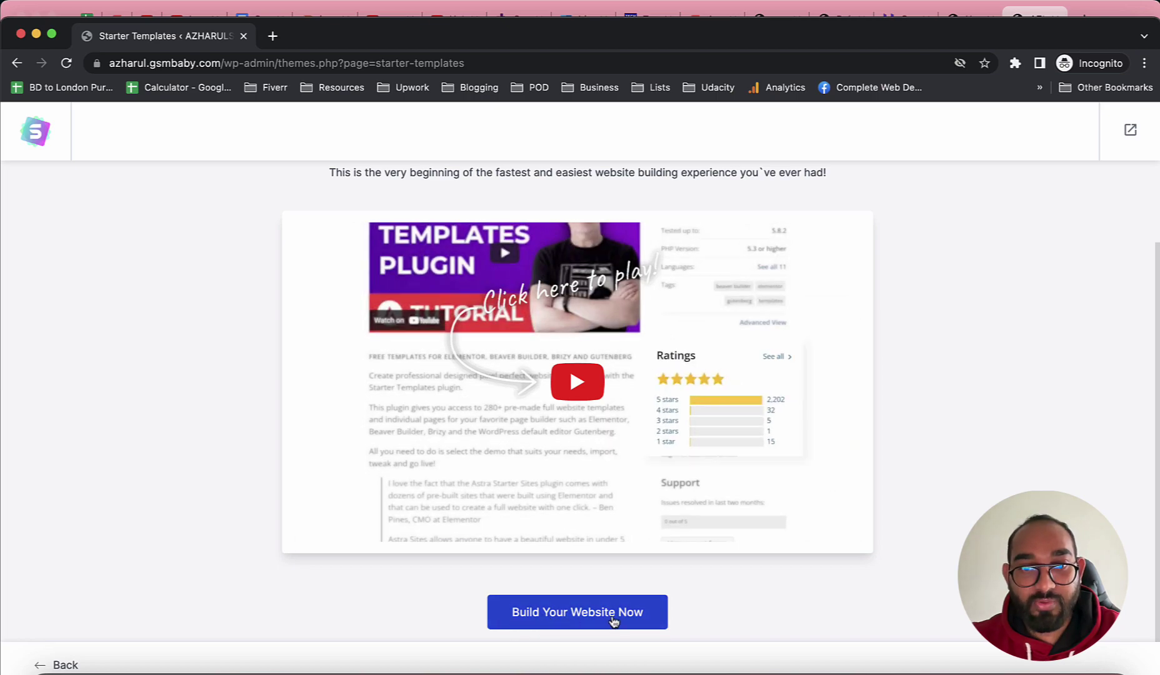
{"action": "left_click", "coordinate": [565, 624]}
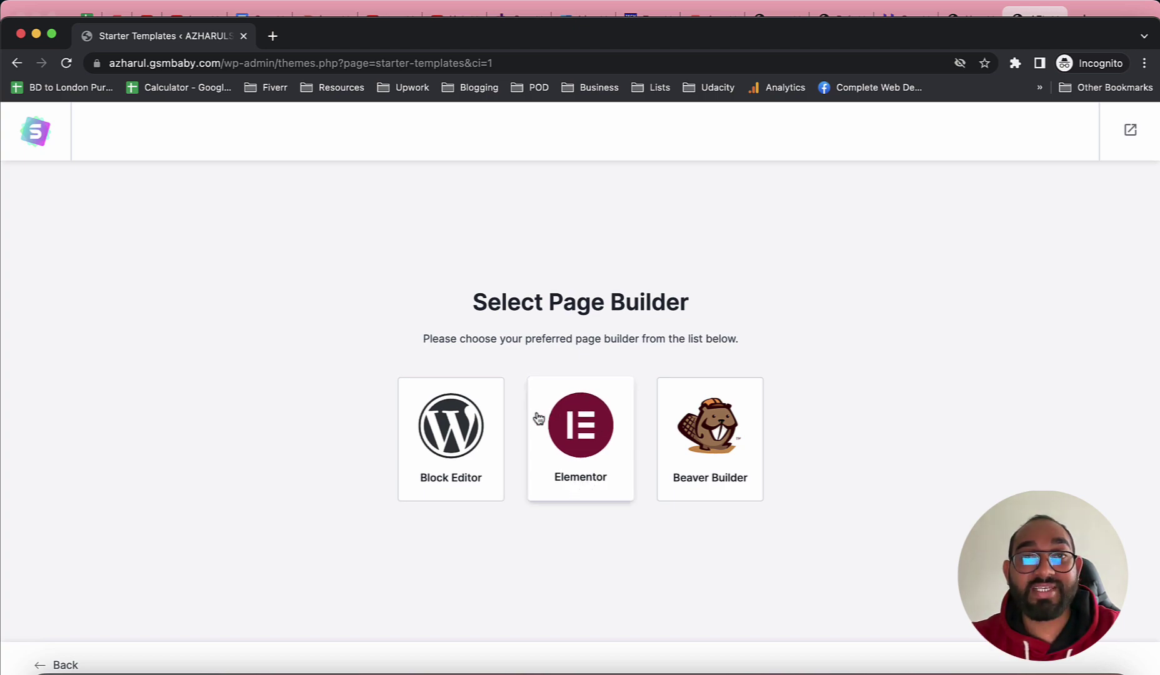
Choose Elementor as the page builder and browse the starter template gallery.
{"action": "left_click", "coordinate": [595, 445]}
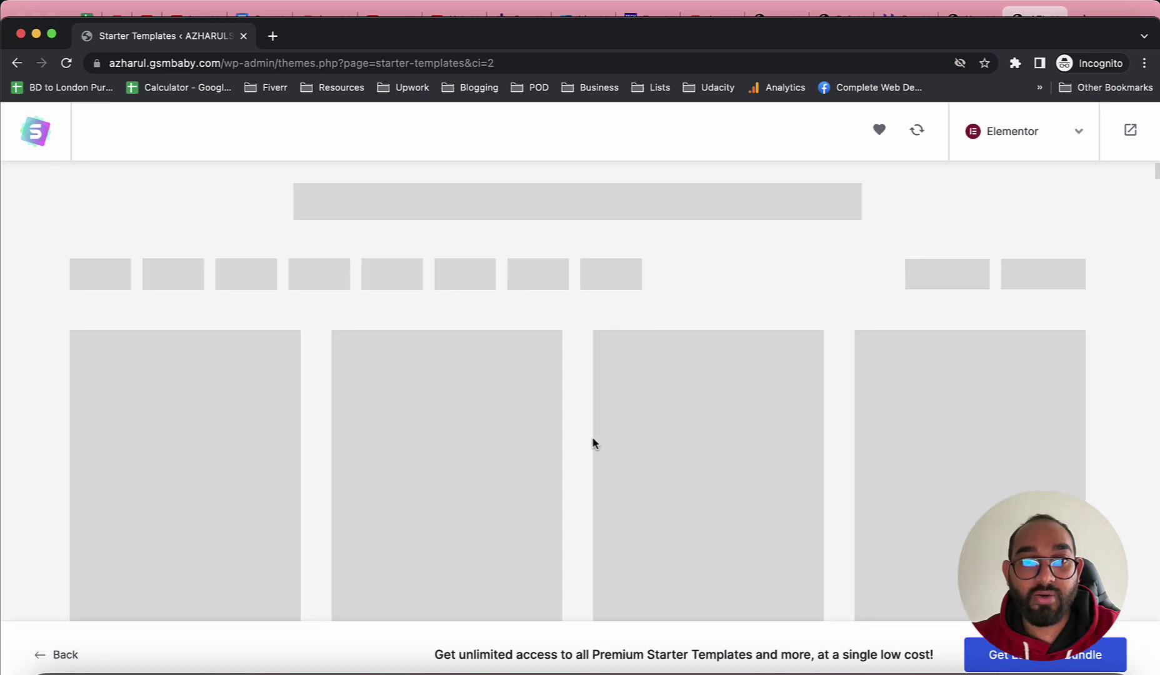
{"action": "scroll", "coordinate": [595, 444], "scroll_direction": "down", "scroll_amount": 20}
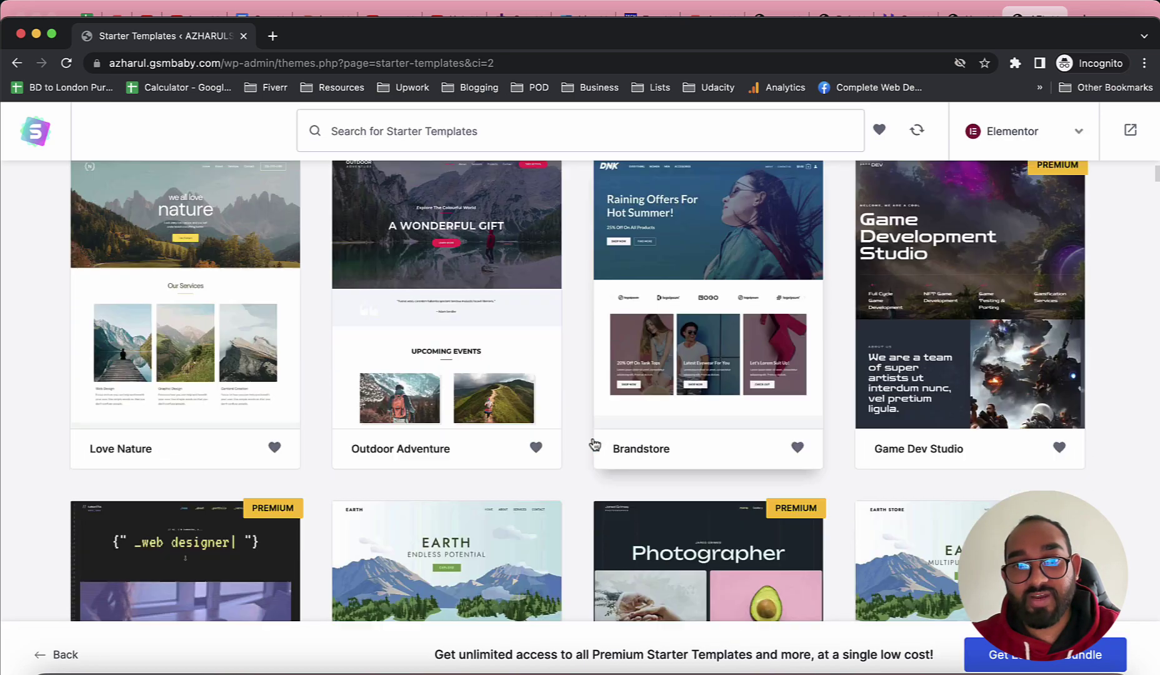
{"action": "scroll", "coordinate": [595, 444], "scroll_direction": "down", "scroll_amount": 20}
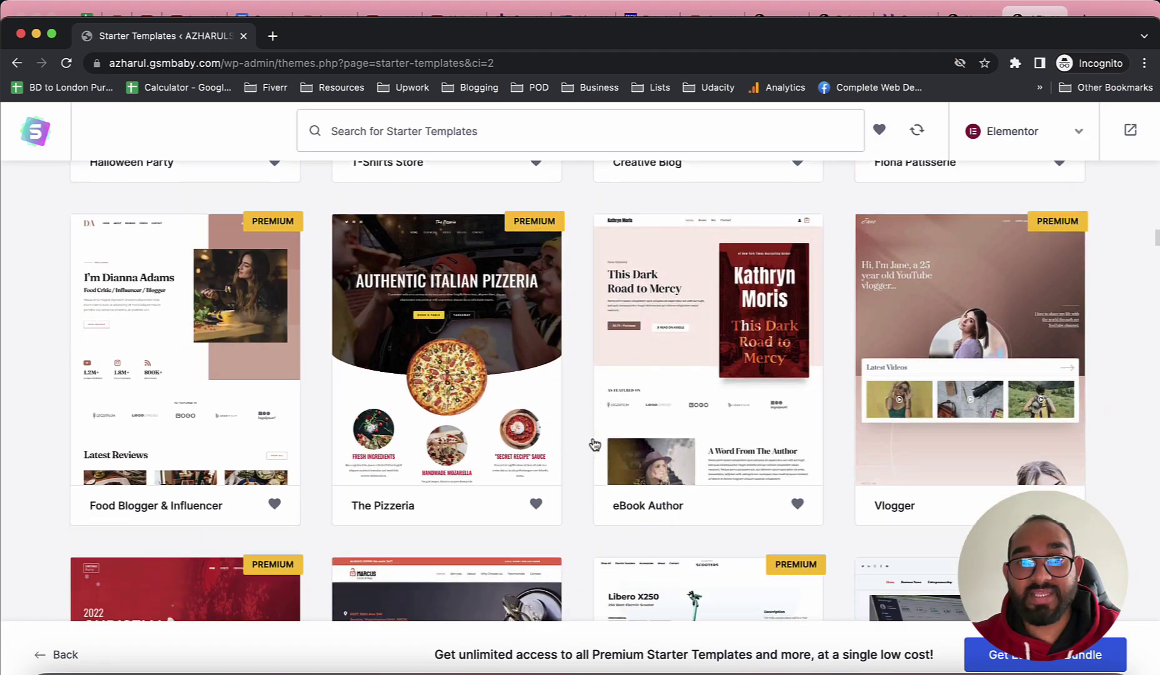
{"action": "scroll", "coordinate": [567, 447], "scroll_direction": "up", "scroll_amount": 20}
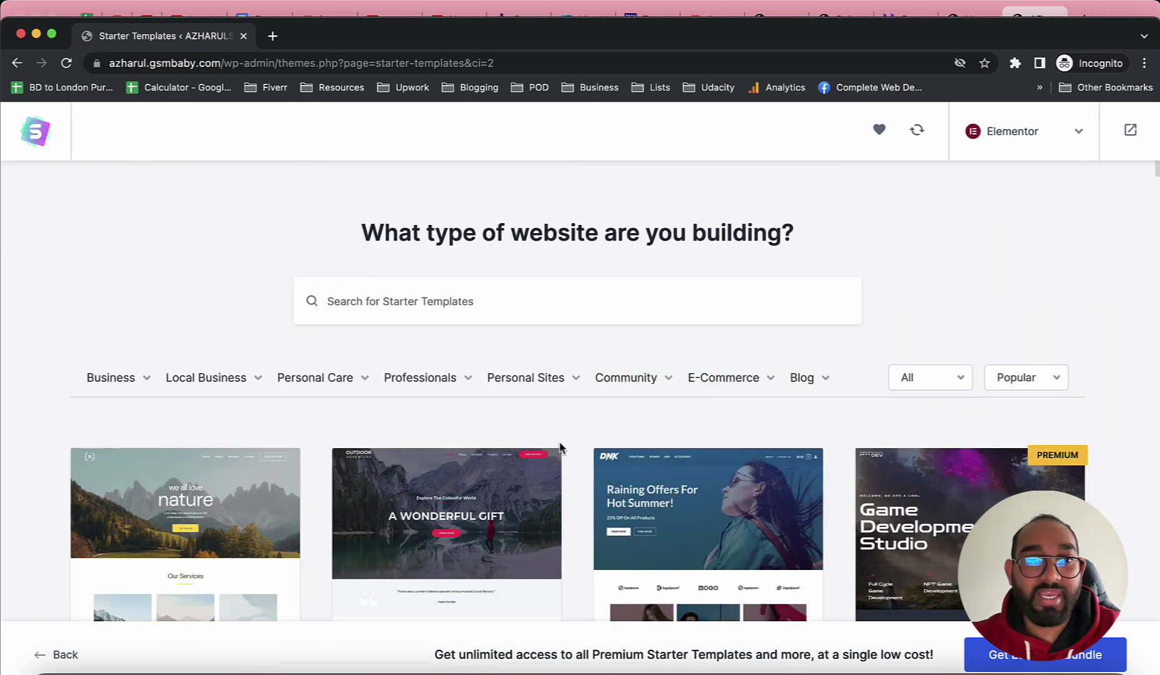
{"action": "scroll", "coordinate": [218, 395], "scroll_direction": "down", "scroll_amount": 4}
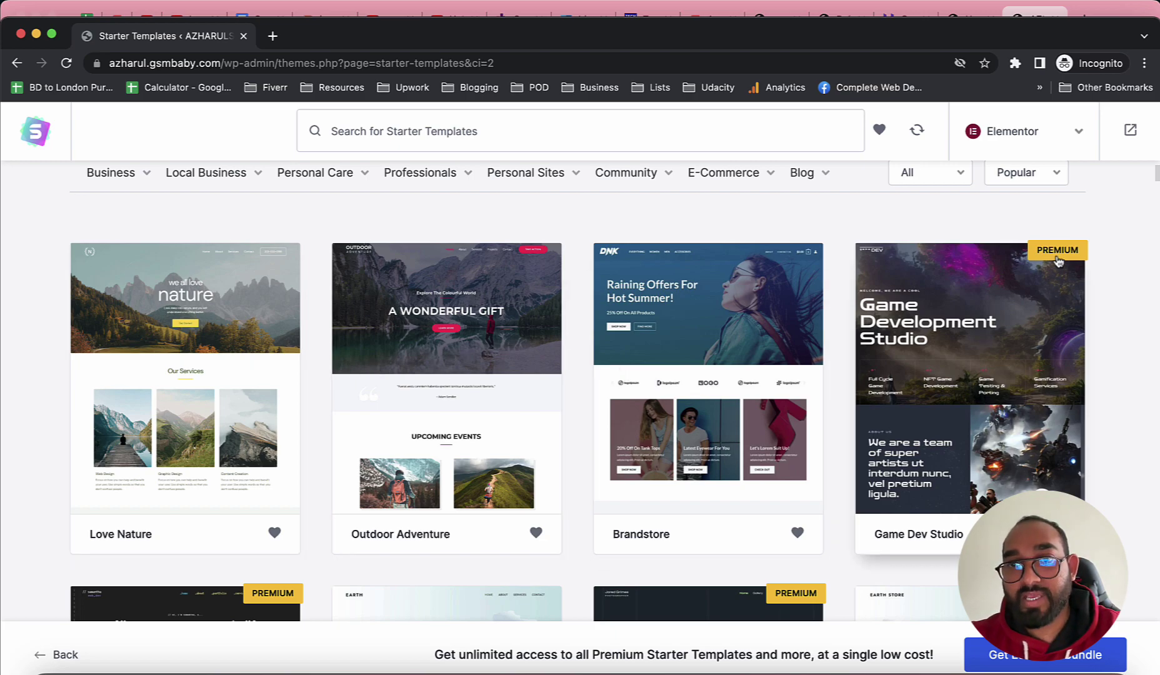
{"action": "scroll", "coordinate": [984, 413], "scroll_direction": "down", "scroll_amount": 1}
{"action": "scroll", "coordinate": [1001, 344], "scroll_direction": "down", "scroll_amount": 3}
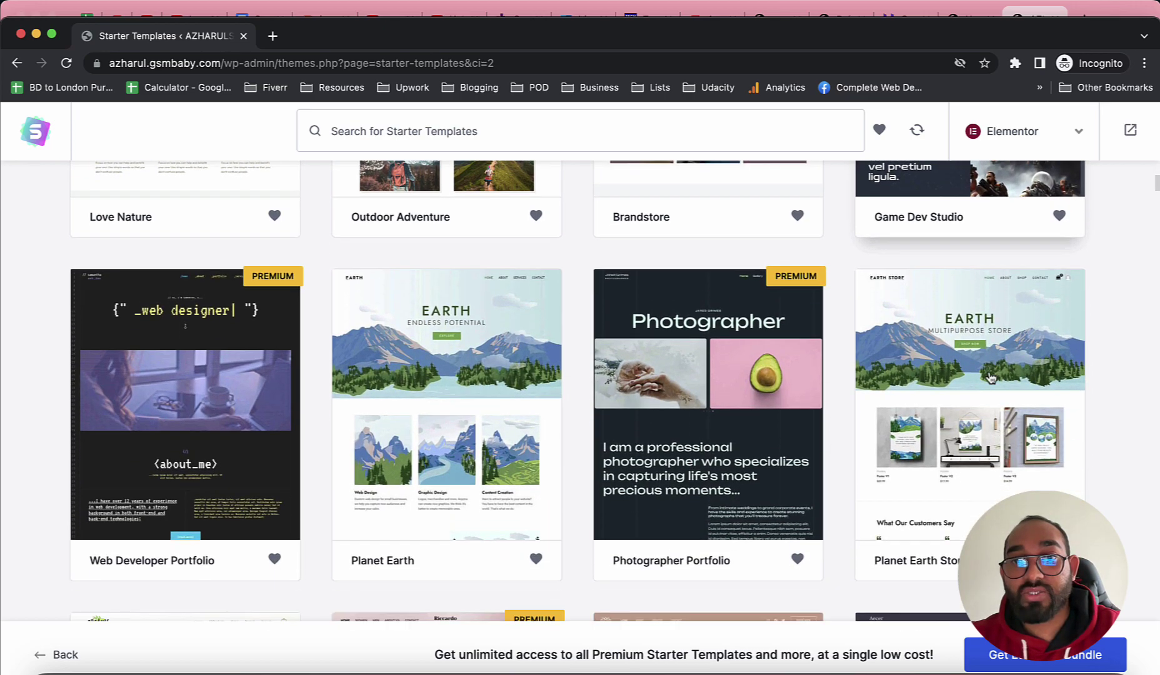
{"action": "scroll", "coordinate": [1015, 329], "scroll_direction": "down", "scroll_amount": 1}
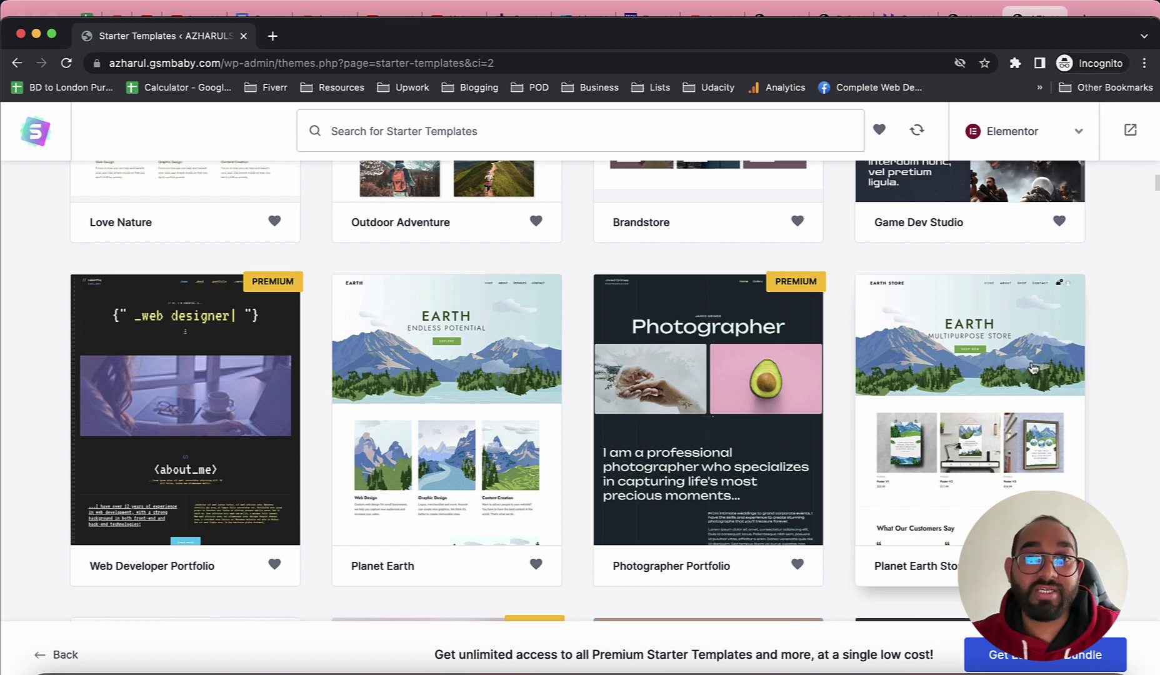
Pick the Planet Earth Store template, skip the logo, and keep default colours and fonts.
{"action": "left_click", "coordinate": [977, 389]}
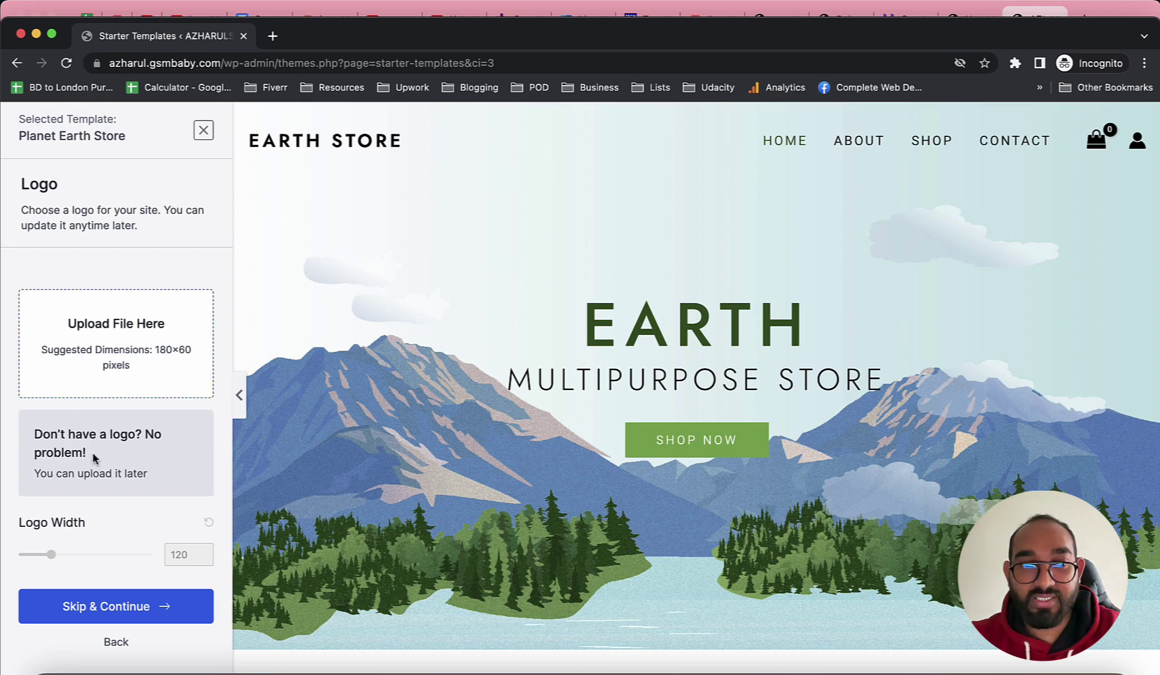
{"action": "left_click", "coordinate": [108, 617]}
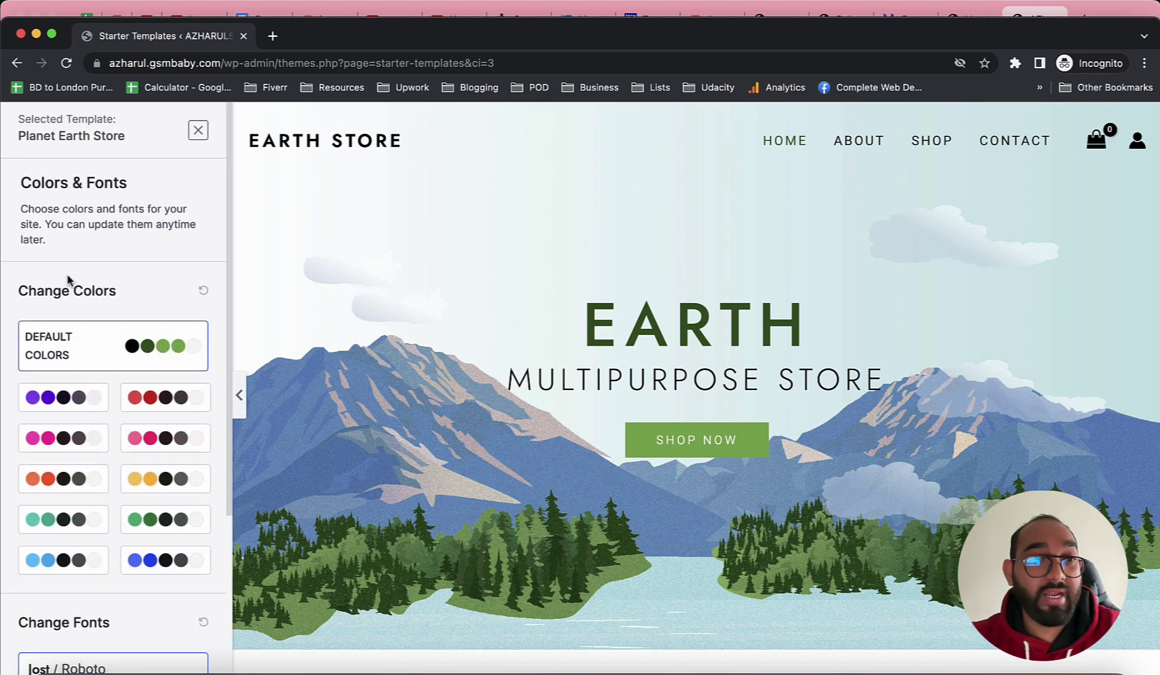
{"action": "scroll", "coordinate": [19, 474], "scroll_direction": "down", "scroll_amount": 4}
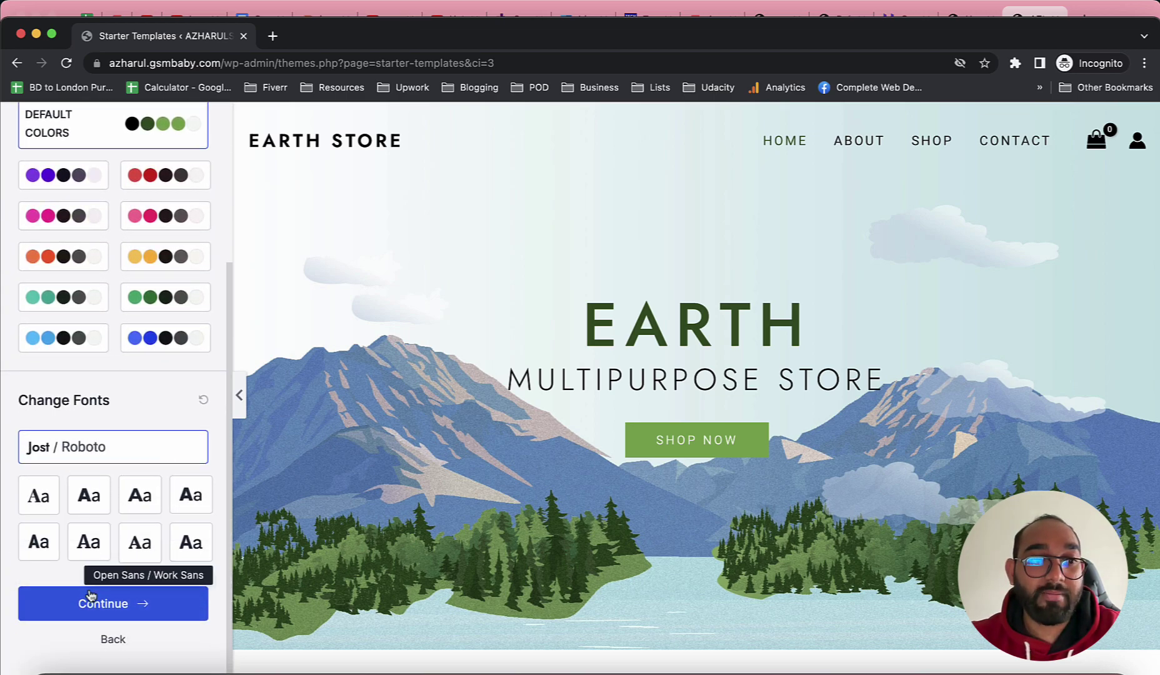
{"action": "left_click", "coordinate": [96, 610]}
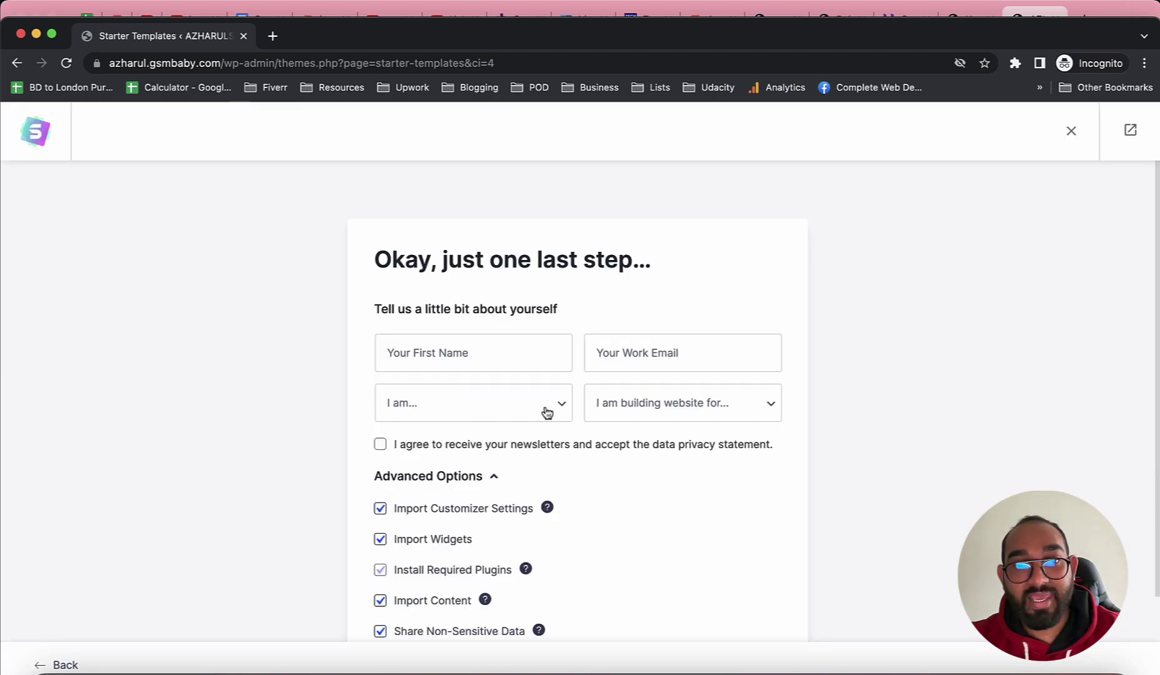
Fill in first name and work email, with Intermediate experience and Myself/My Company.
{"action": "left_click", "coordinate": [480, 361]}
{"action": "left_click", "coordinate": [485, 392]}
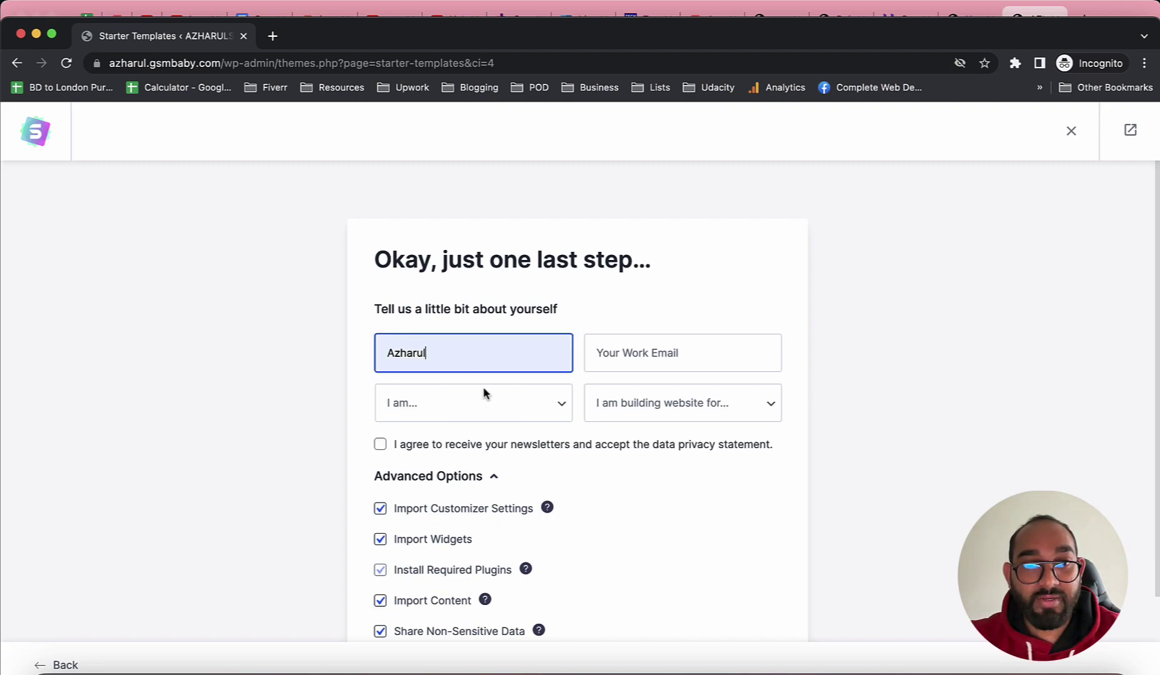
{"action": "left_click", "coordinate": [611, 360]}
{"action": "left_click", "coordinate": [686, 393]}
{"action": "left_click", "coordinate": [469, 410]}
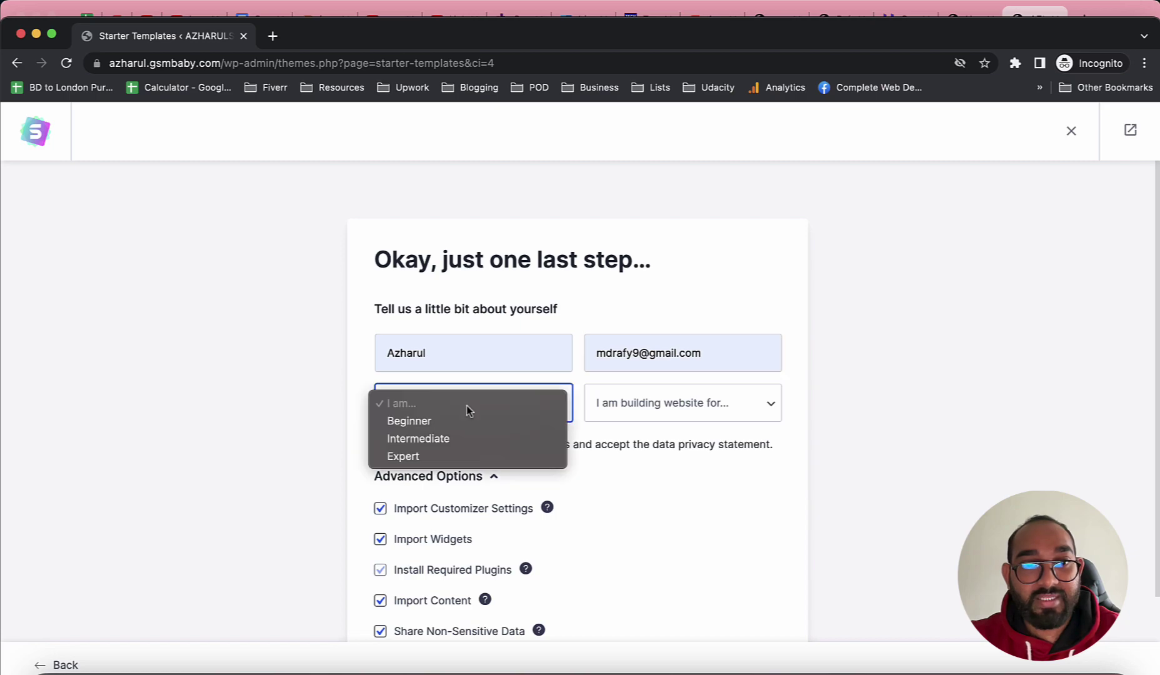
{"action": "left_click", "coordinate": [446, 443]}
{"action": "left_click", "coordinate": [645, 421]}
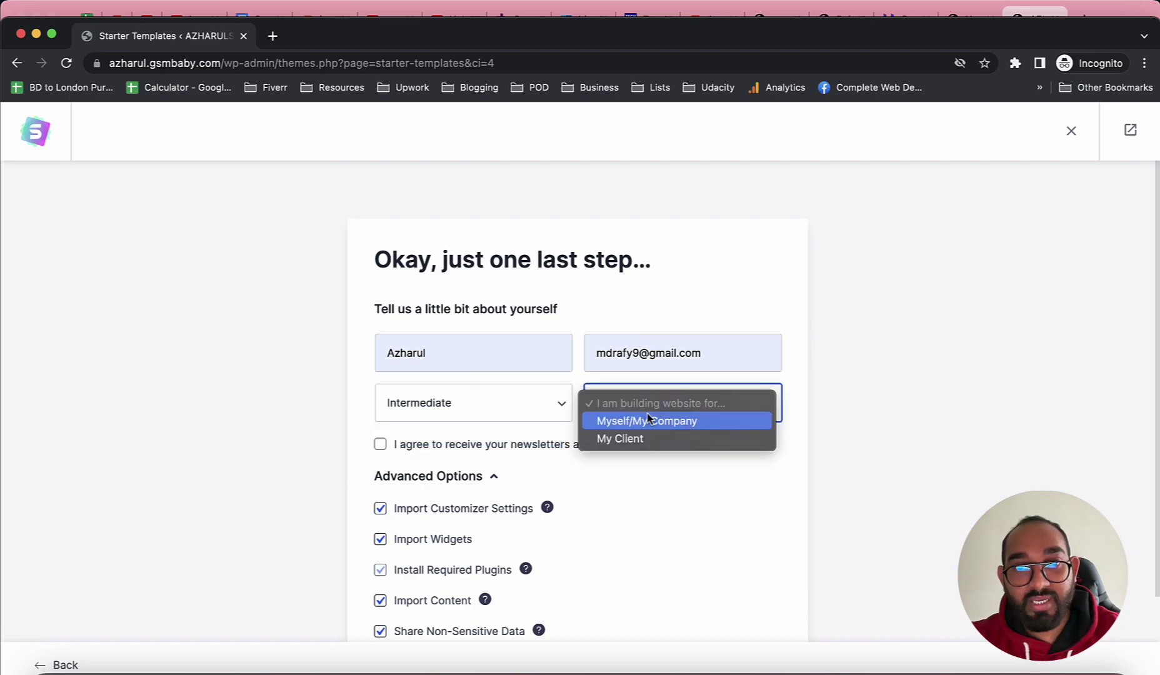
{"action": "left_click", "coordinate": [688, 423]}
Accept the privacy statement and submit the form to build the website.
{"action": "scroll", "coordinate": [688, 426], "scroll_direction": "down", "scroll_amount": 3}
{"action": "left_click", "coordinate": [381, 347]}
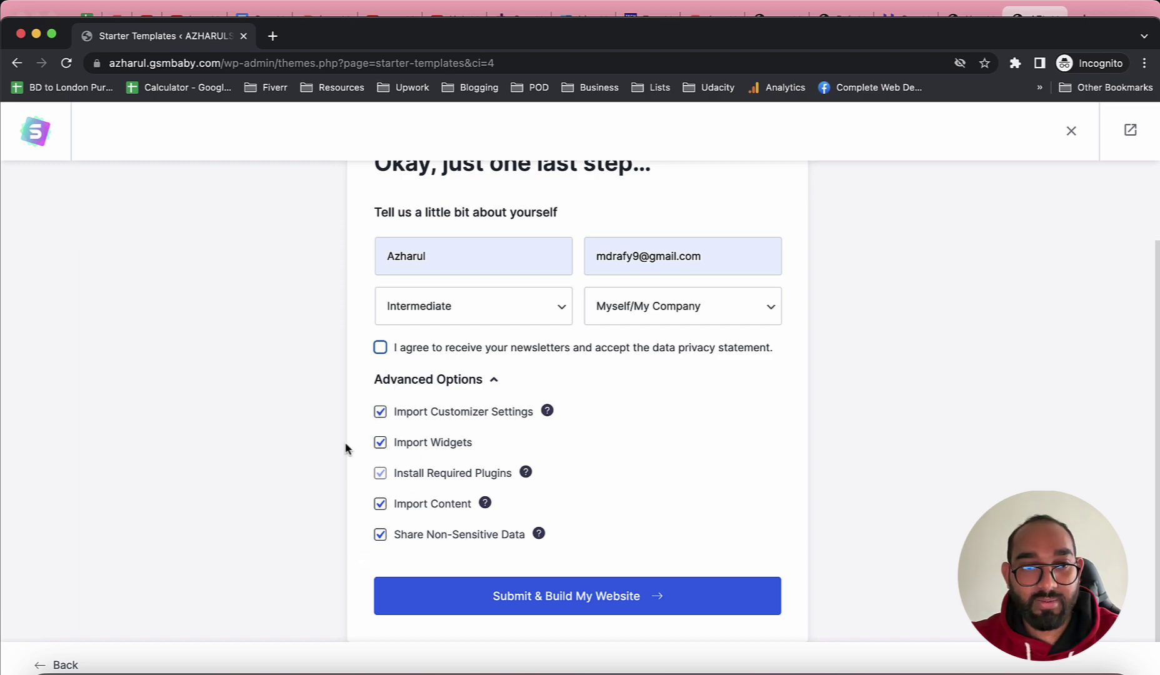
{"action": "left_click", "coordinate": [566, 597]}
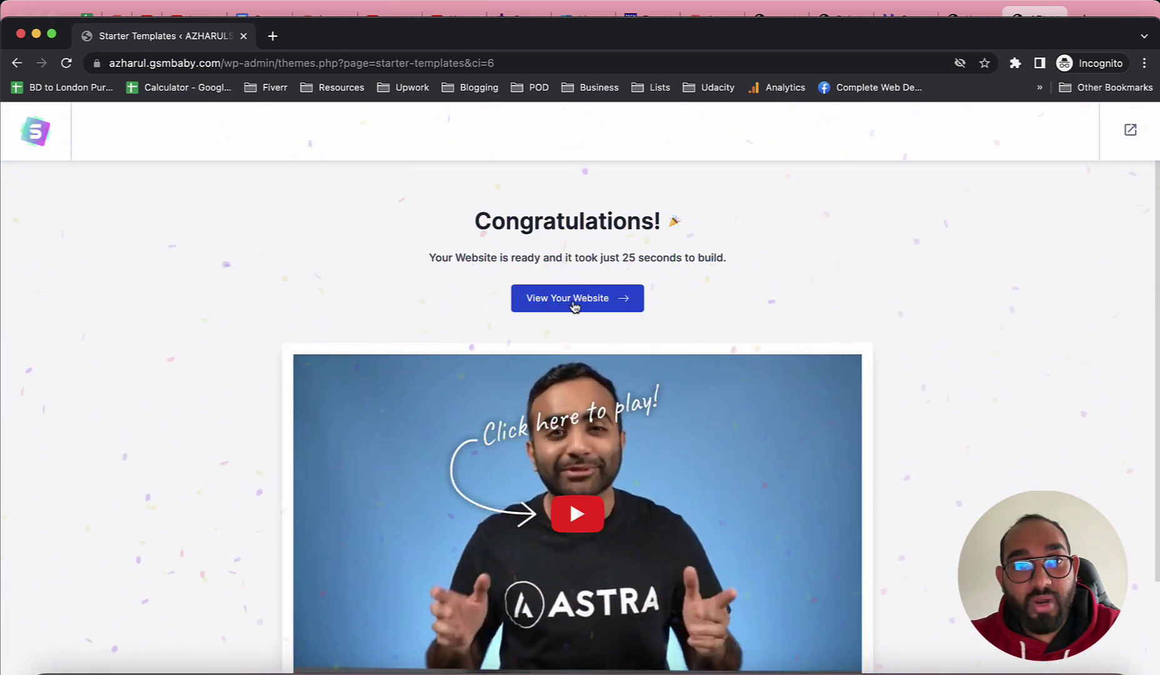
Open the finished Earth Store website in a new tab and review the homepage.
{"action": "left_click", "coordinate": [570, 302]}
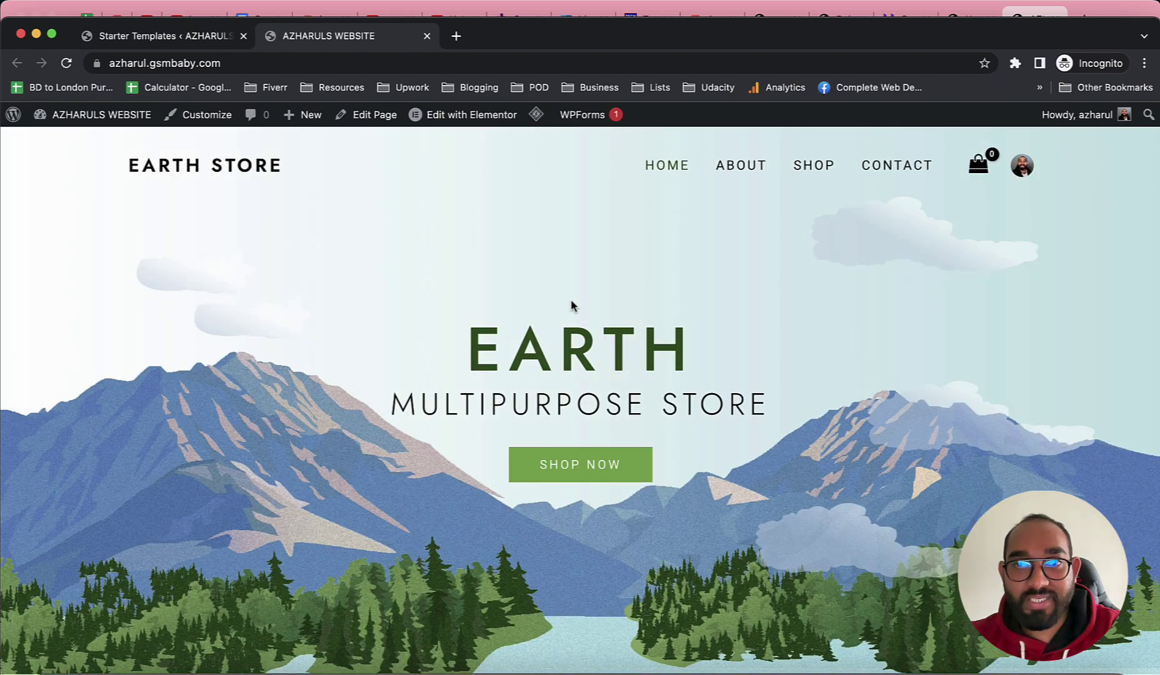
{"action": "scroll", "coordinate": [550, 476], "scroll_direction": "down", "scroll_amount": 15}
{"action": "scroll", "coordinate": [551, 474], "scroll_direction": "up", "scroll_amount": 20}
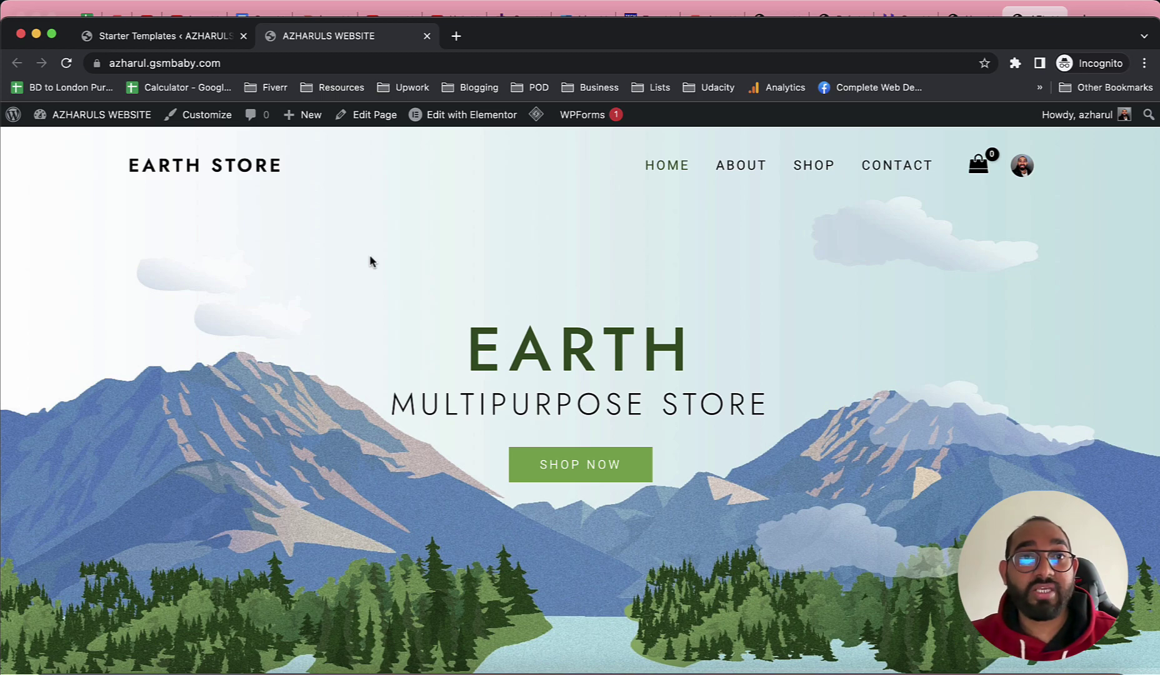
{"action": "mouse_move", "coordinate": [446, 130]}
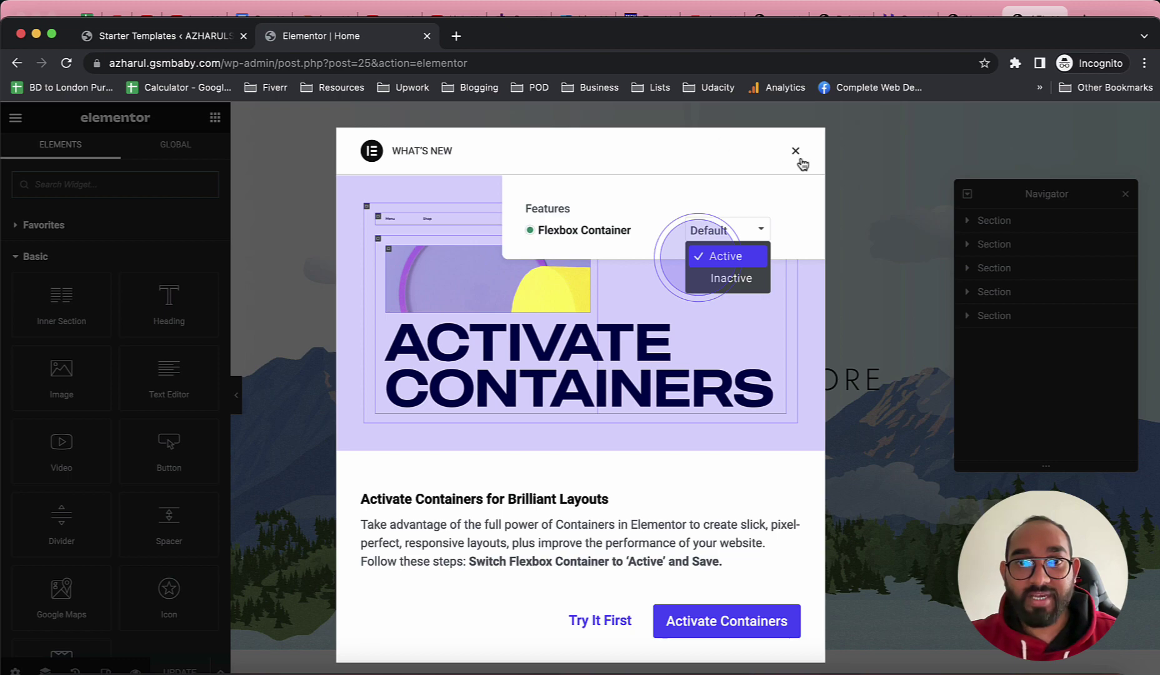
Dismiss the What's New notice and replace the EARTH hero heading with Azharul.
{"action": "left_click", "coordinate": [796, 152]}
{"action": "scroll", "coordinate": [586, 409], "scroll_direction": "down", "scroll_amount": 1}
{"action": "scroll", "coordinate": [585, 409], "scroll_direction": "up", "scroll_amount": 1}
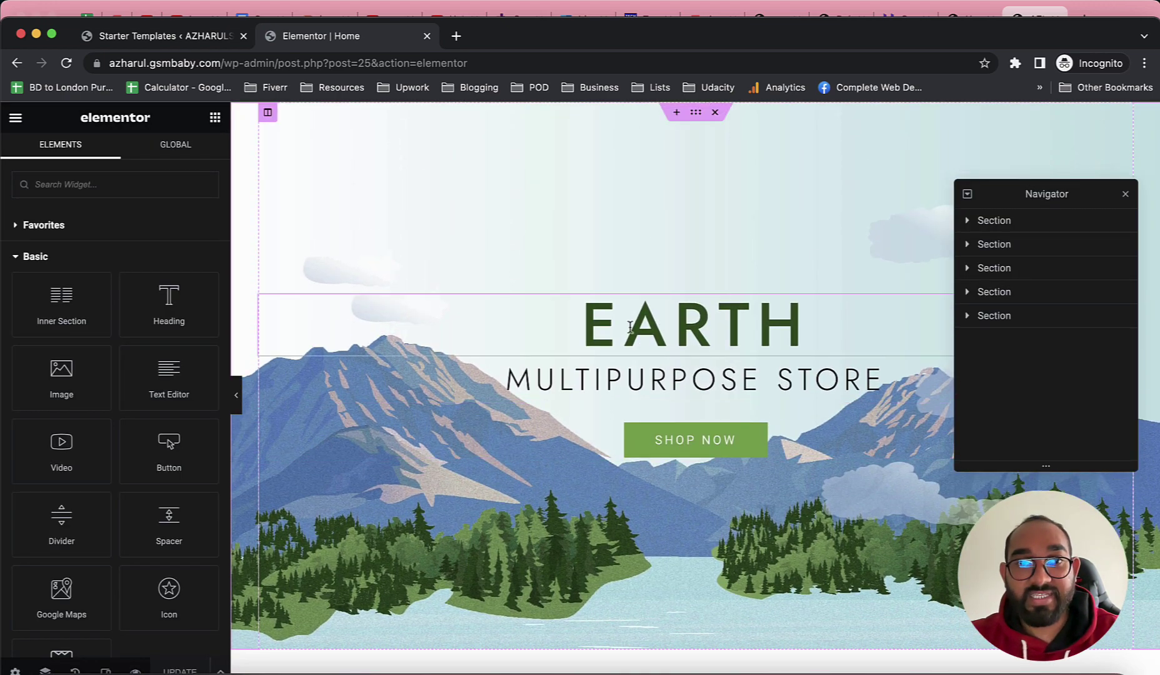
{"action": "left_click", "coordinate": [660, 323]}
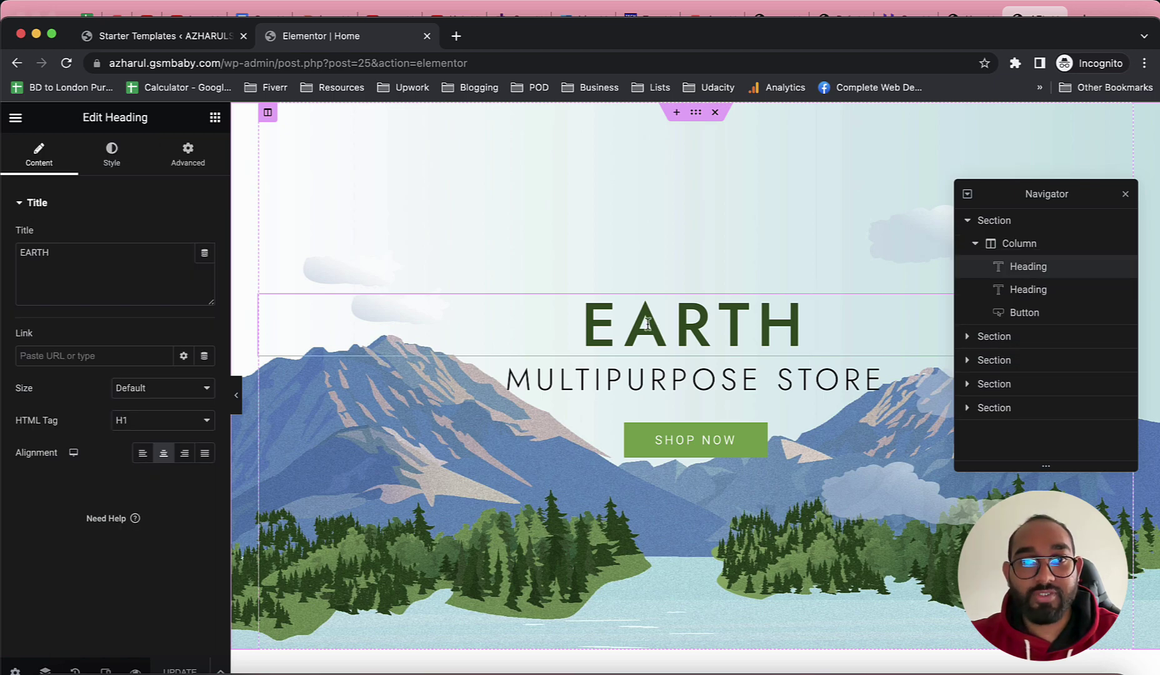
{"action": "double_click", "coordinate": [647, 323]}
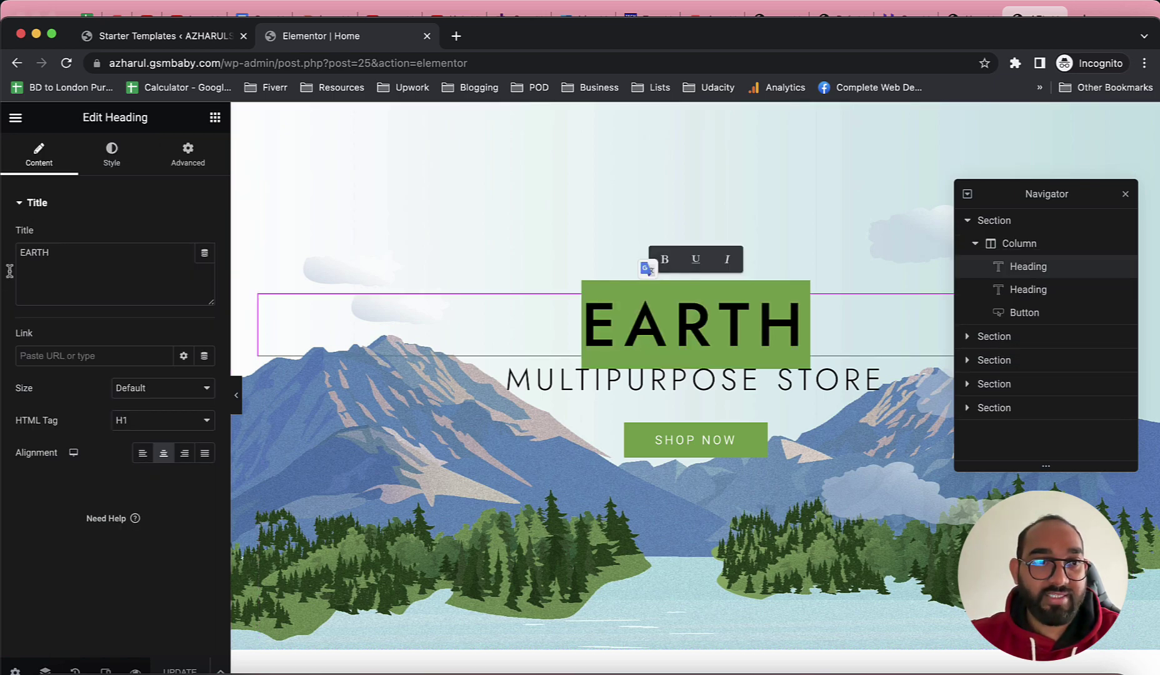
{"action": "double_click", "coordinate": [51, 258]}
{"action": "type", "text": "AZ"}
{"action": "key", "text": "BackSpace"}
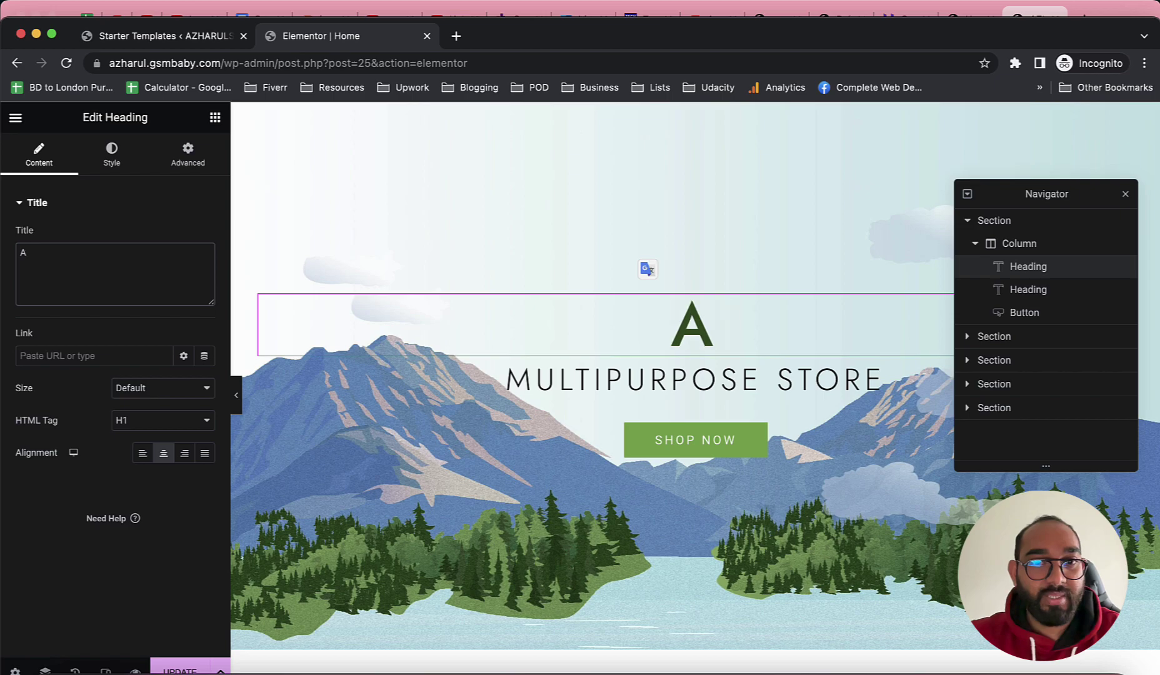
{"action": "type", "text": "zharul"}
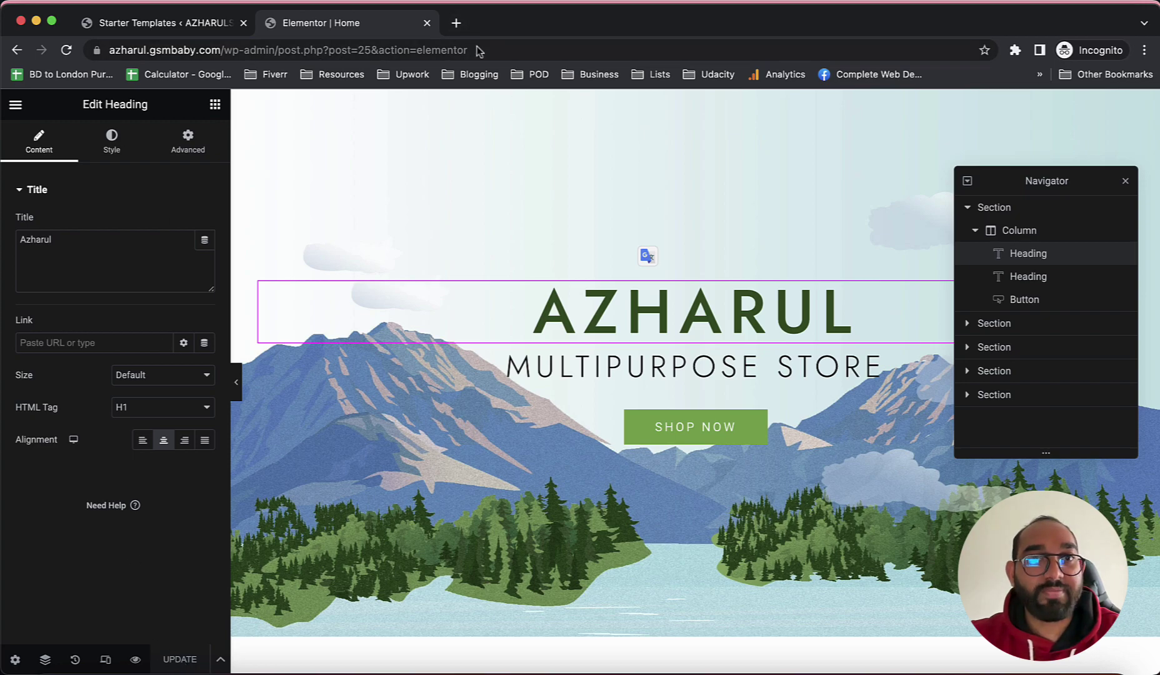
{"action": "left_click", "coordinate": [458, 24]}
Load azharul.gsmbaby.com and confirm the live hero heading reads AZHARUL.
{"action": "type", "text": "az"}
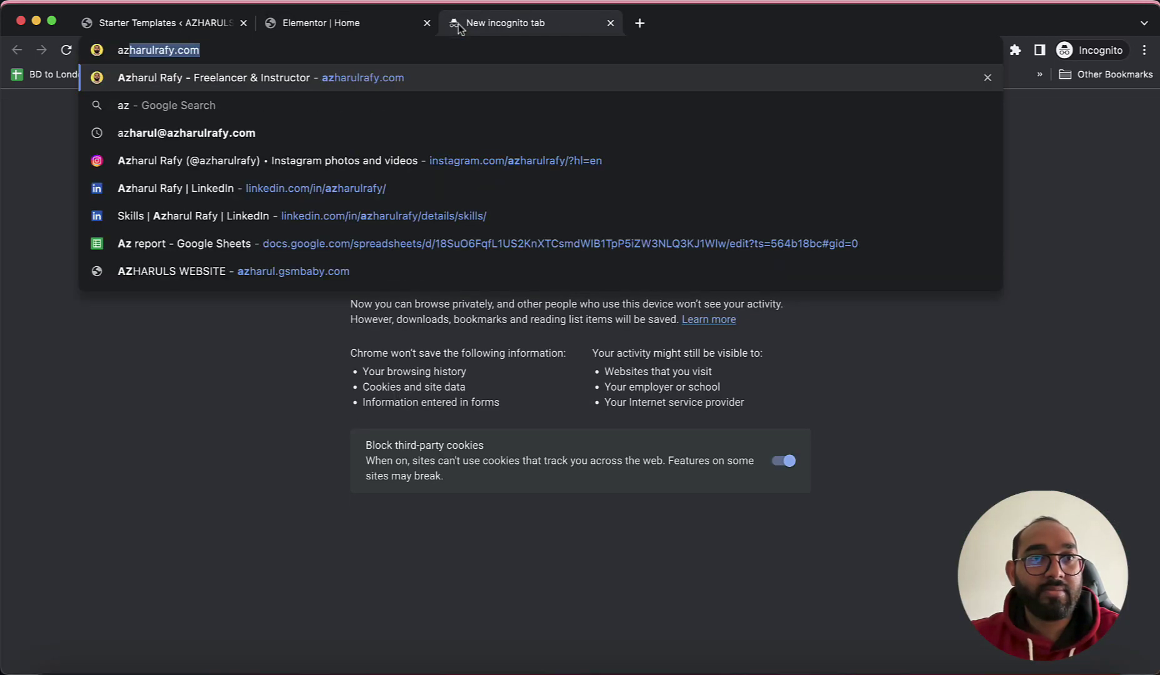
{"action": "type", "text": "harul.gsm"}
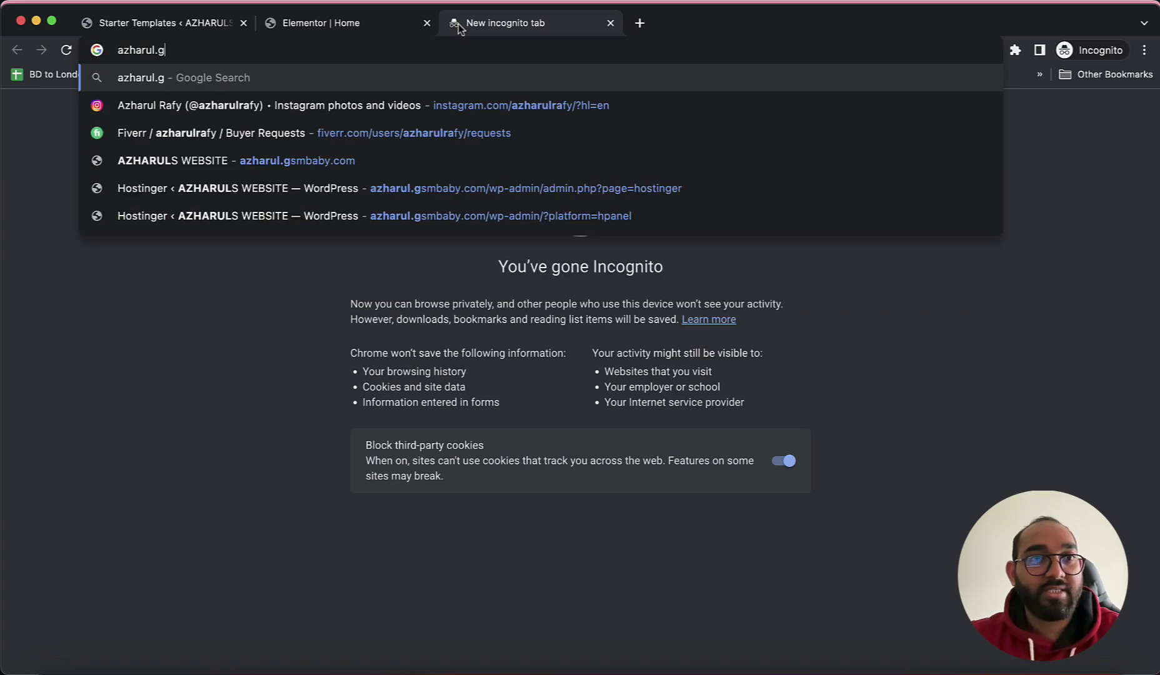
{"action": "left_click", "coordinate": [415, 100]}
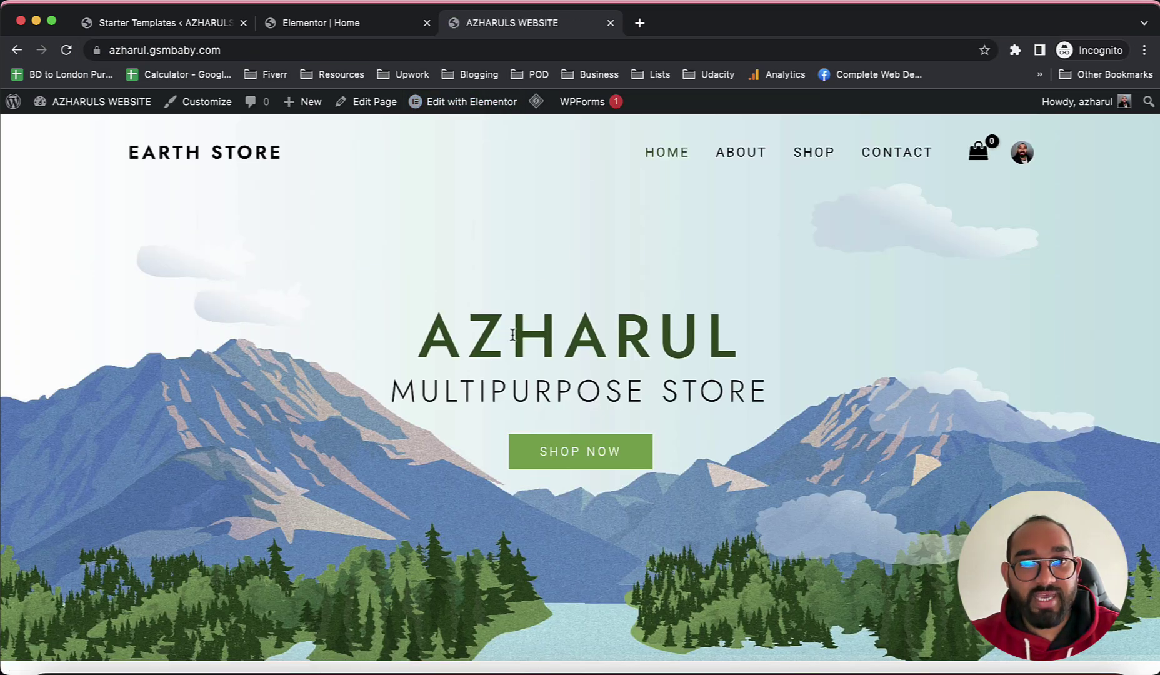
{"action": "double_click", "coordinate": [486, 343]}
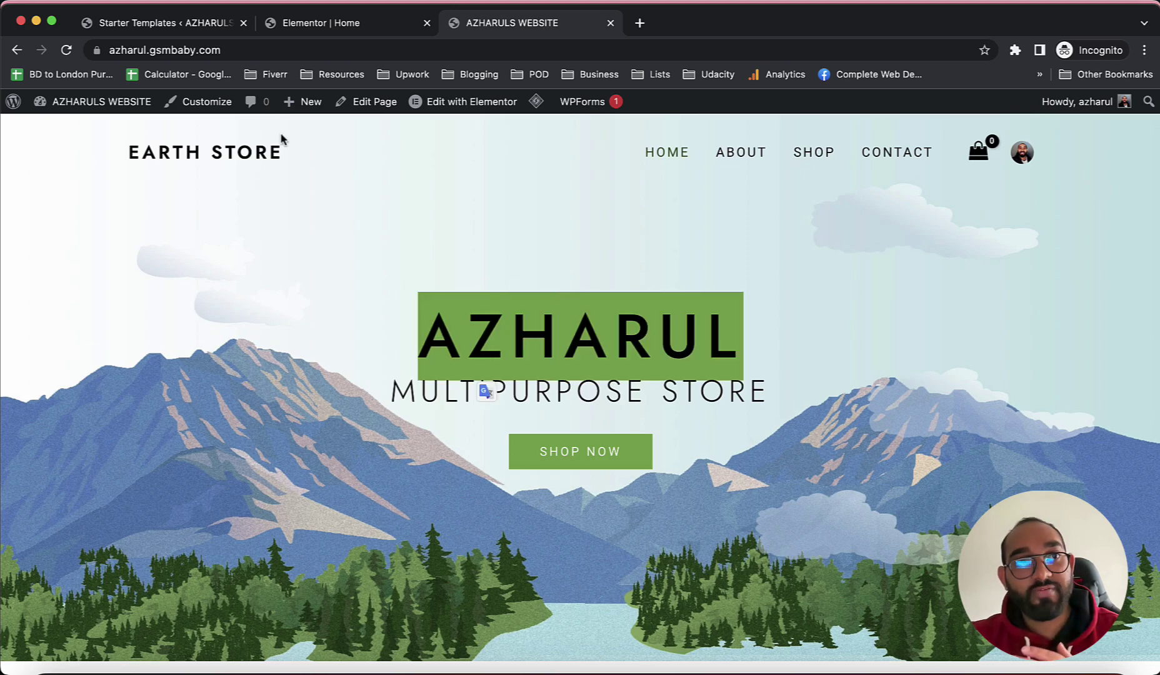
{"action": "scroll", "coordinate": [472, 470], "scroll_direction": "down", "scroll_amount": 10}
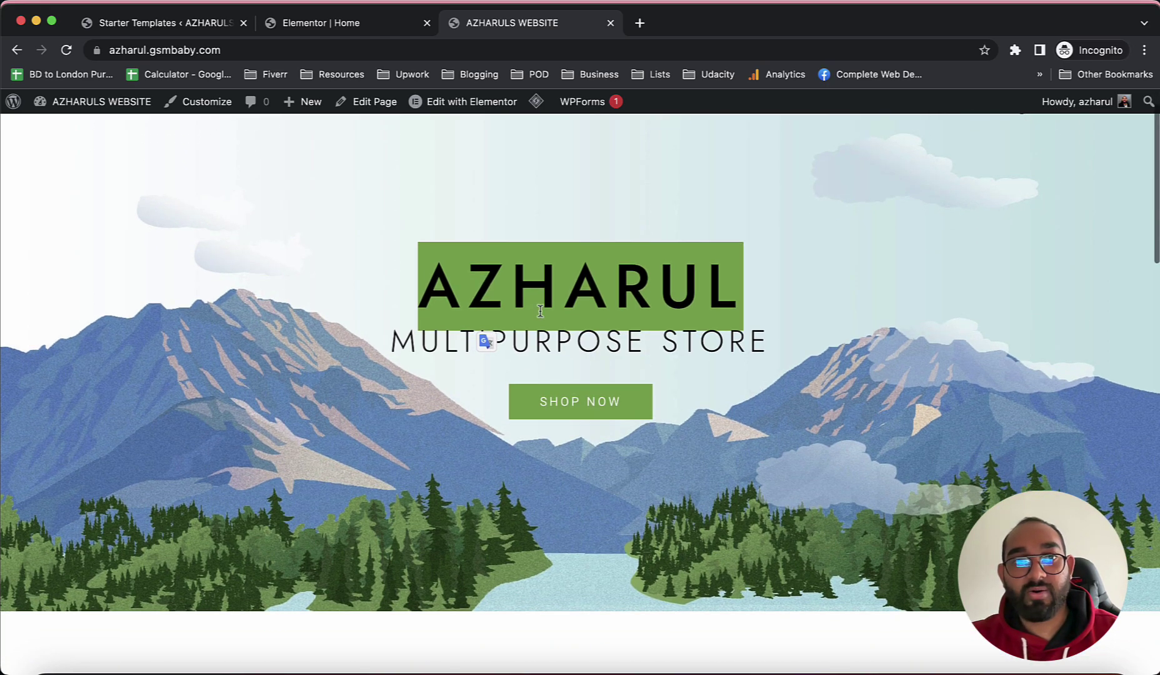